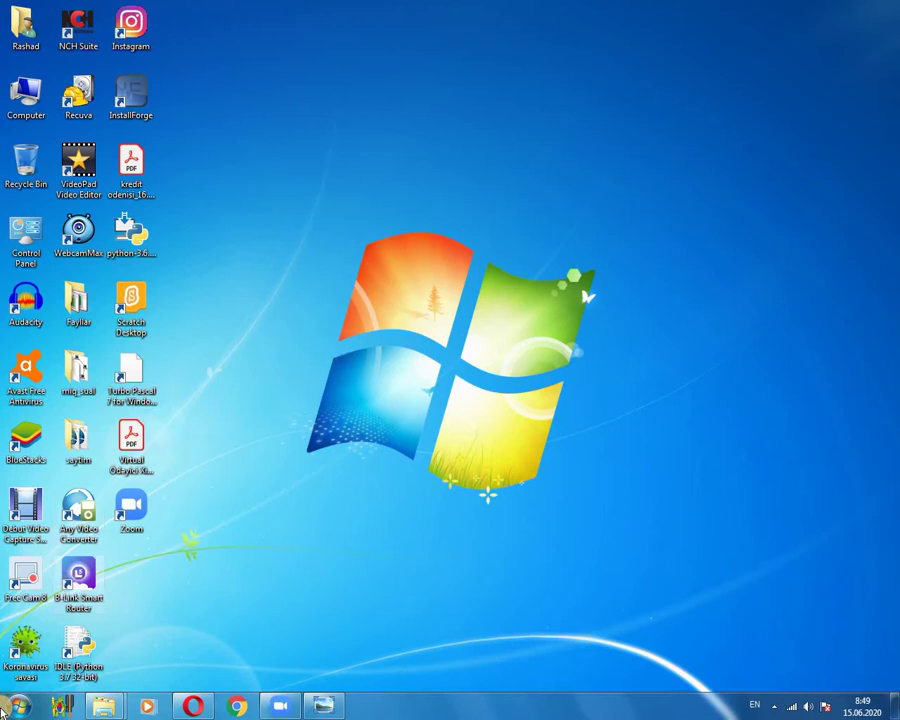
- Launch Microsoft Word 2010 from Start > All Programs > Microsoft Office
{"action": "left_click", "coordinate": [18, 706]}
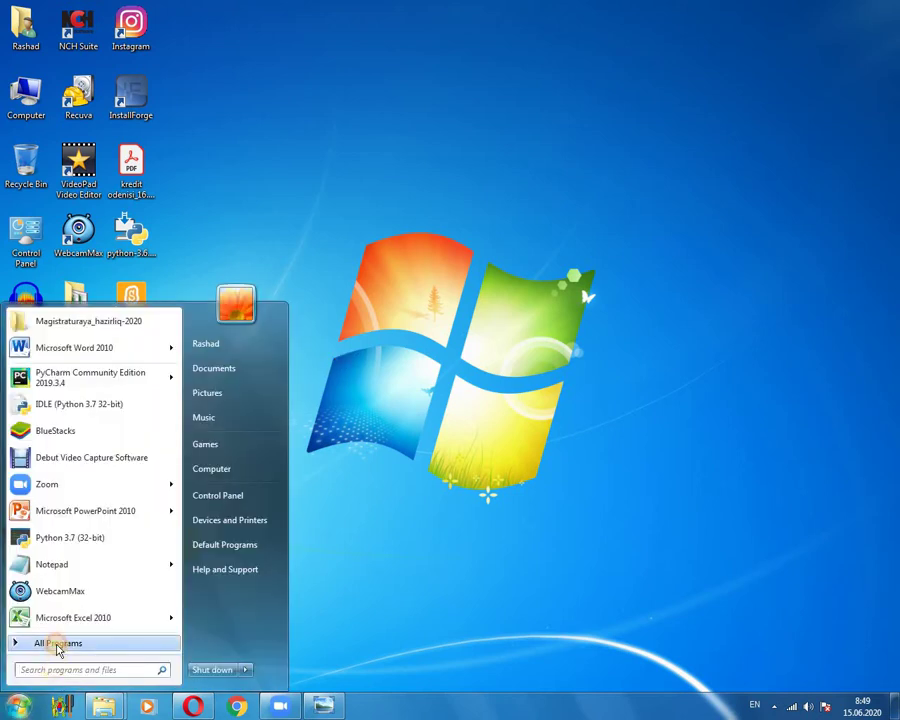
{"action": "left_click", "coordinate": [58, 644]}
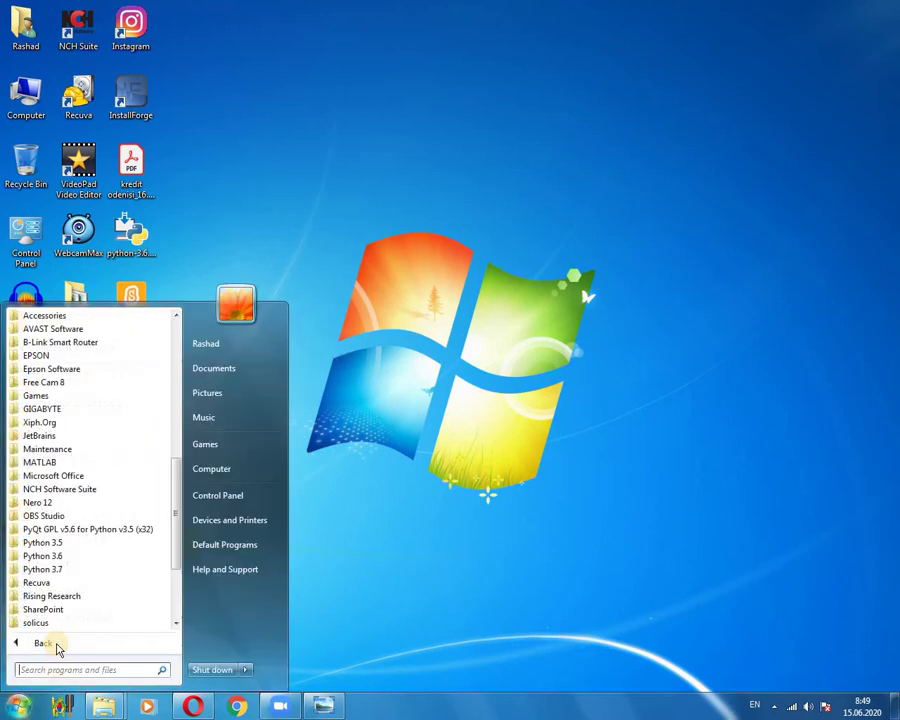
{"action": "left_click", "coordinate": [82, 477]}
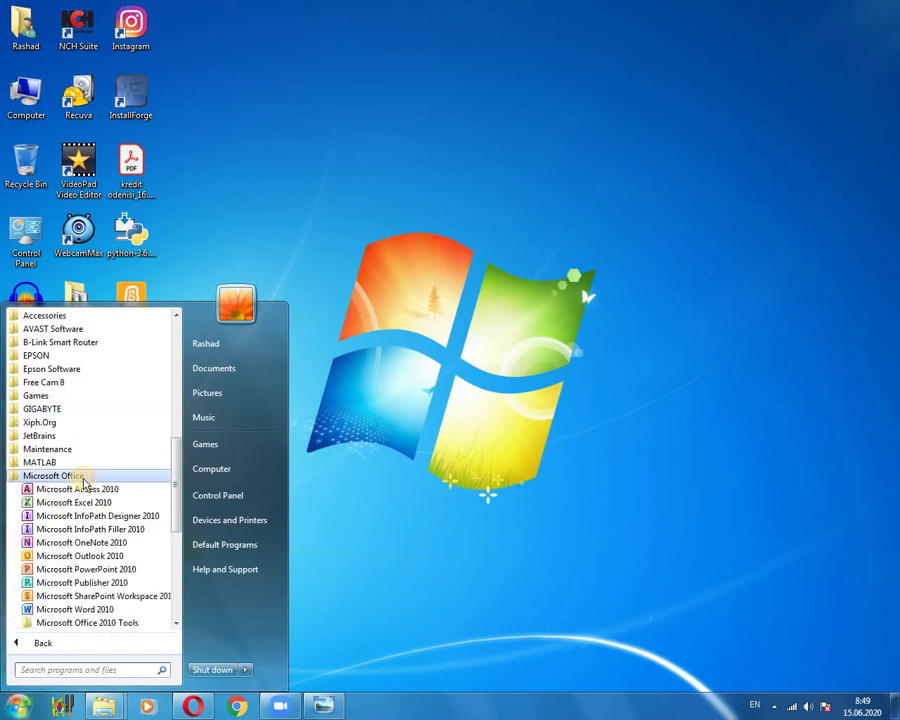
{"action": "left_click", "coordinate": [77, 610]}
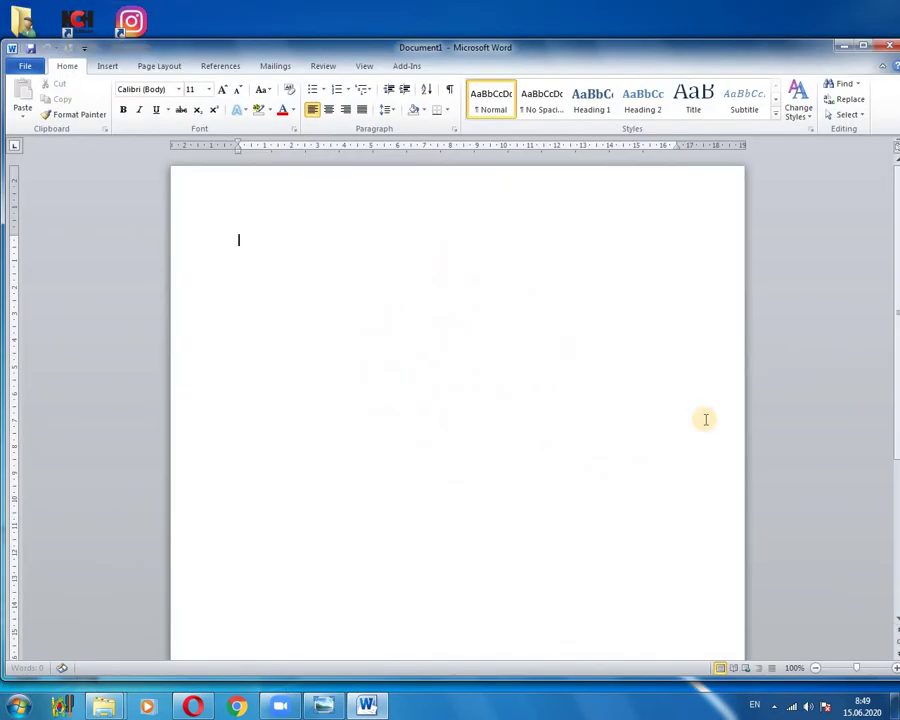
- Maximize the Word window and show its restore, move and close menu
{"action": "left_click", "coordinate": [862, 46]}
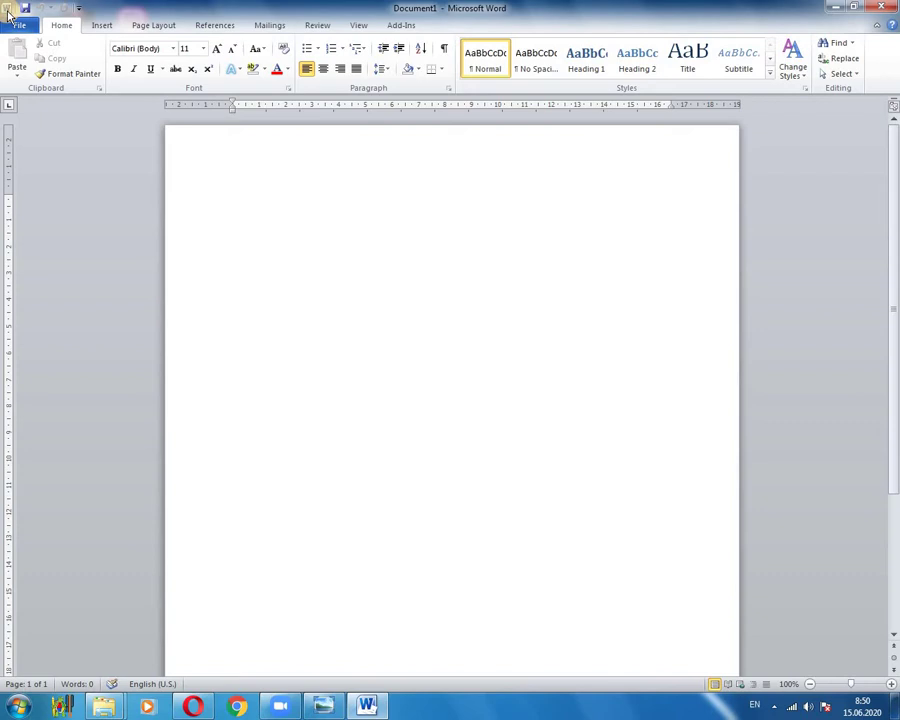
{"action": "left_click", "coordinate": [7, 10]}
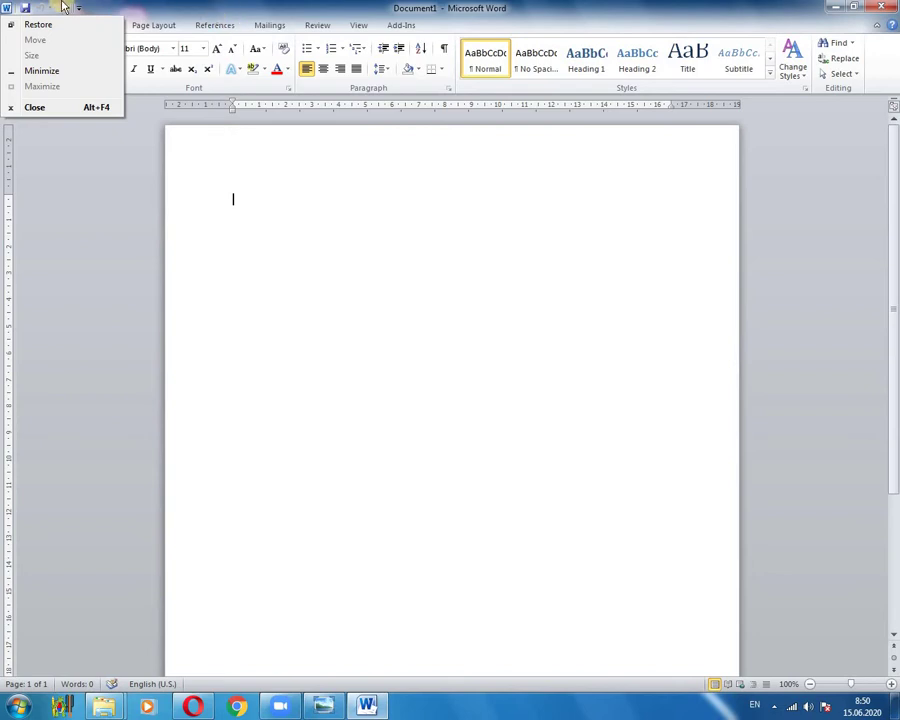
- Dismiss the window menu and browse the Quick Access Toolbar choices without changing anything
{"action": "left_click", "coordinate": [91, 10]}
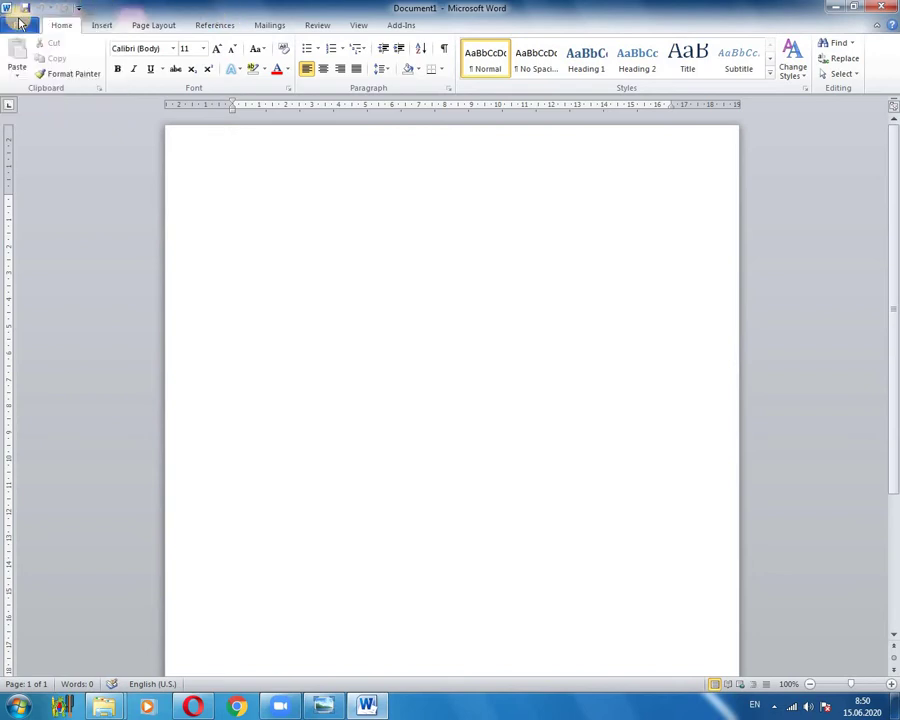
{"action": "left_click", "coordinate": [78, 8]}
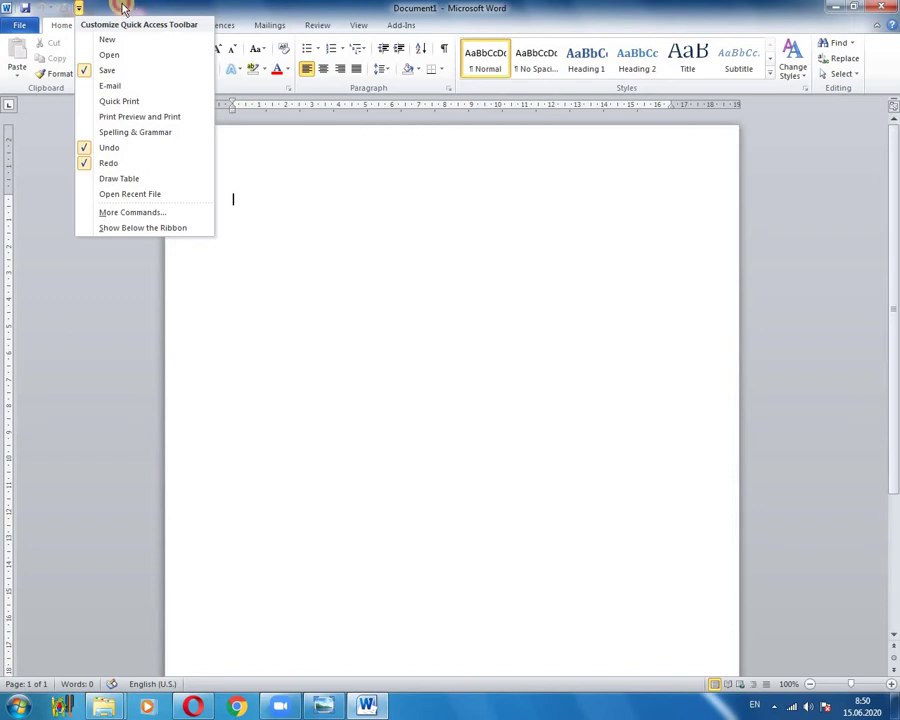
{"action": "left_click", "coordinate": [78, 8]}
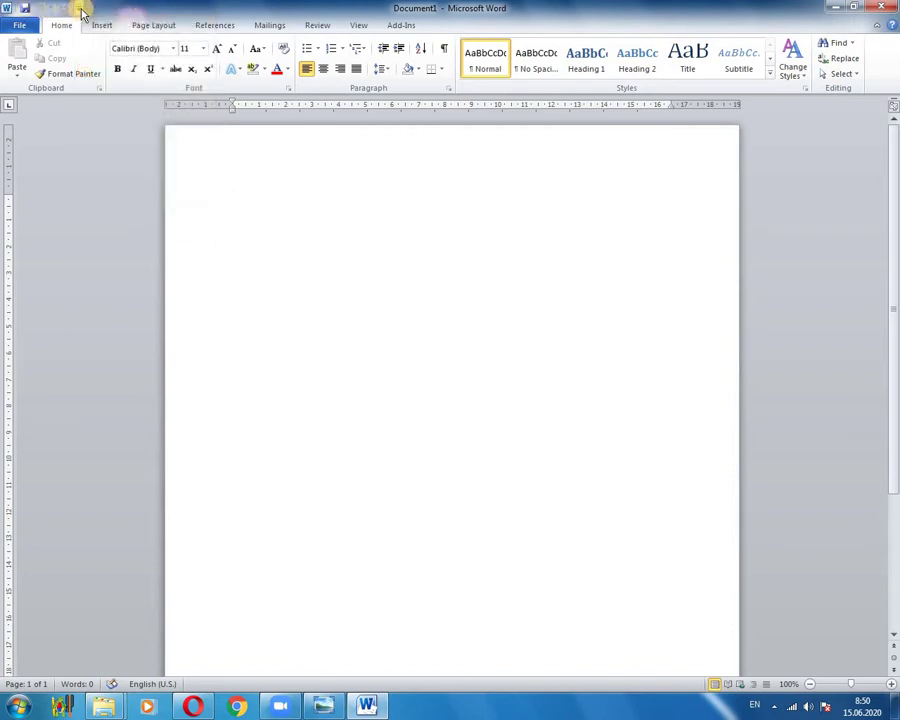
{"action": "left_click", "coordinate": [79, 8]}
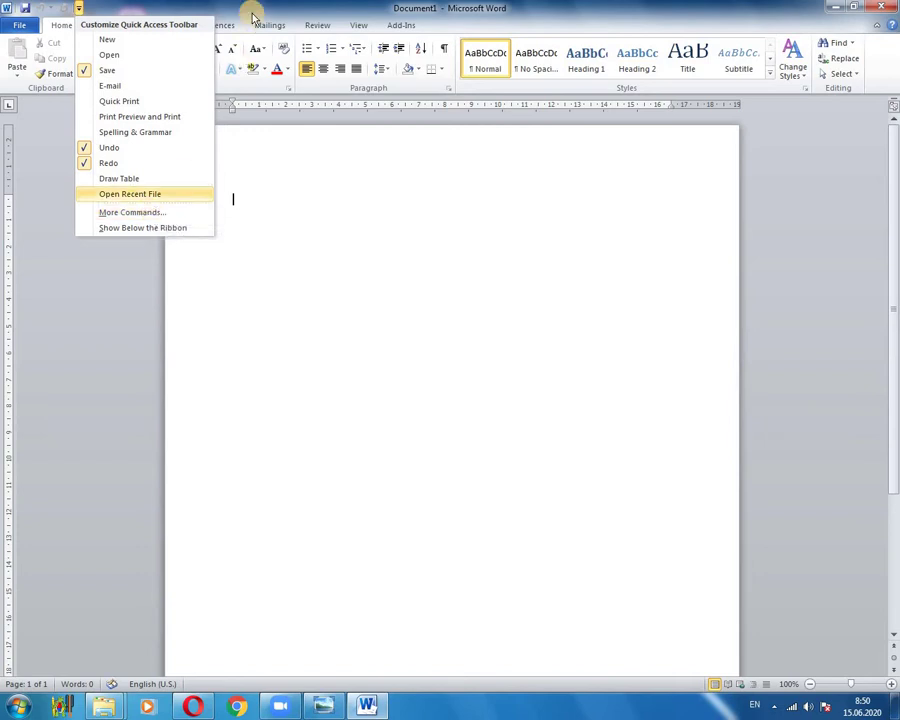
{"action": "left_click", "coordinate": [175, 8]}
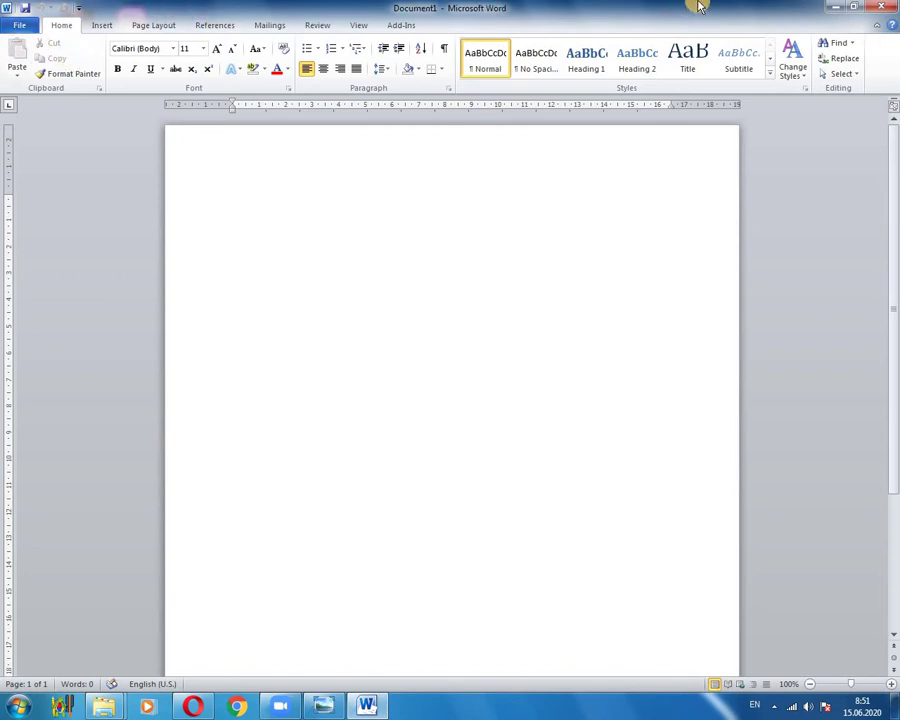
{"action": "left_click", "coordinate": [102, 25]}
{"action": "left_click", "coordinate": [153, 25]}
{"action": "left_click", "coordinate": [215, 25]}
{"action": "left_click", "coordinate": [269, 25]}
{"action": "left_click", "coordinate": [317, 25]}
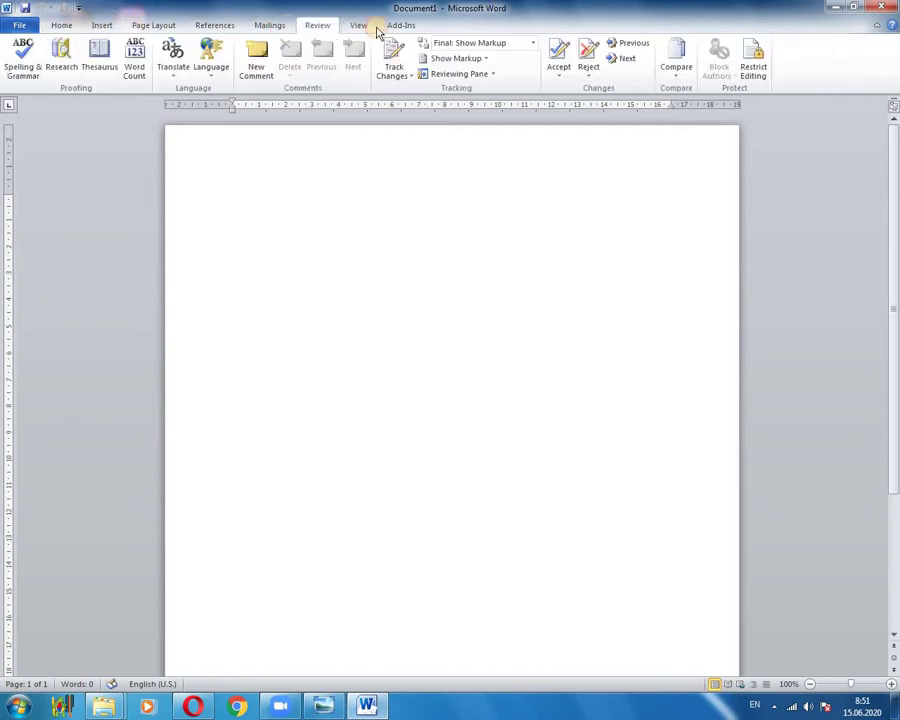
{"action": "left_click", "coordinate": [401, 25]}
{"action": "left_click", "coordinate": [62, 25]}
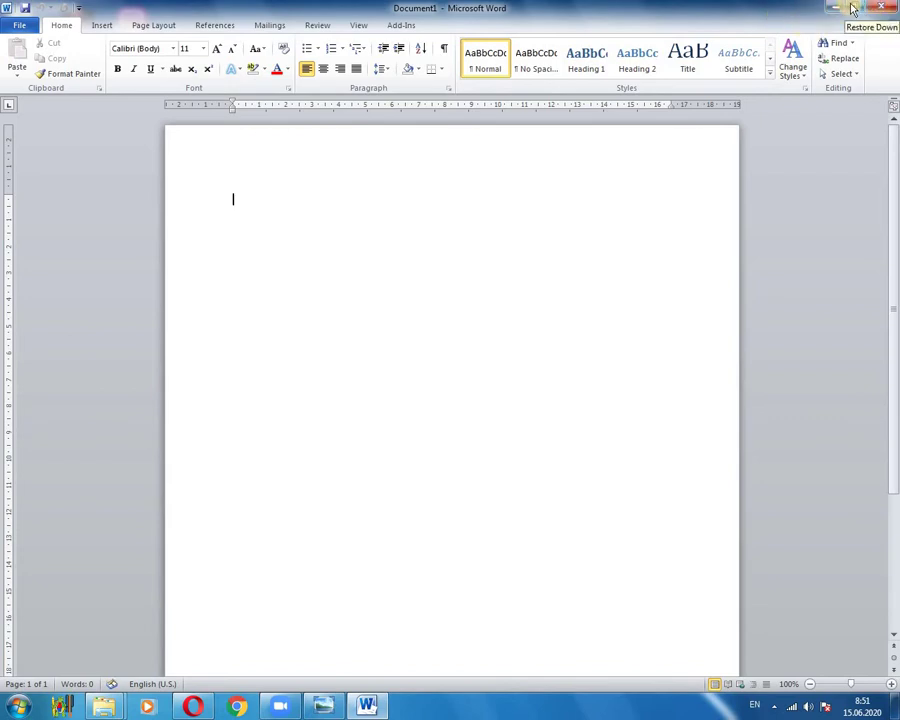
{"action": "left_click", "coordinate": [852, 7]}
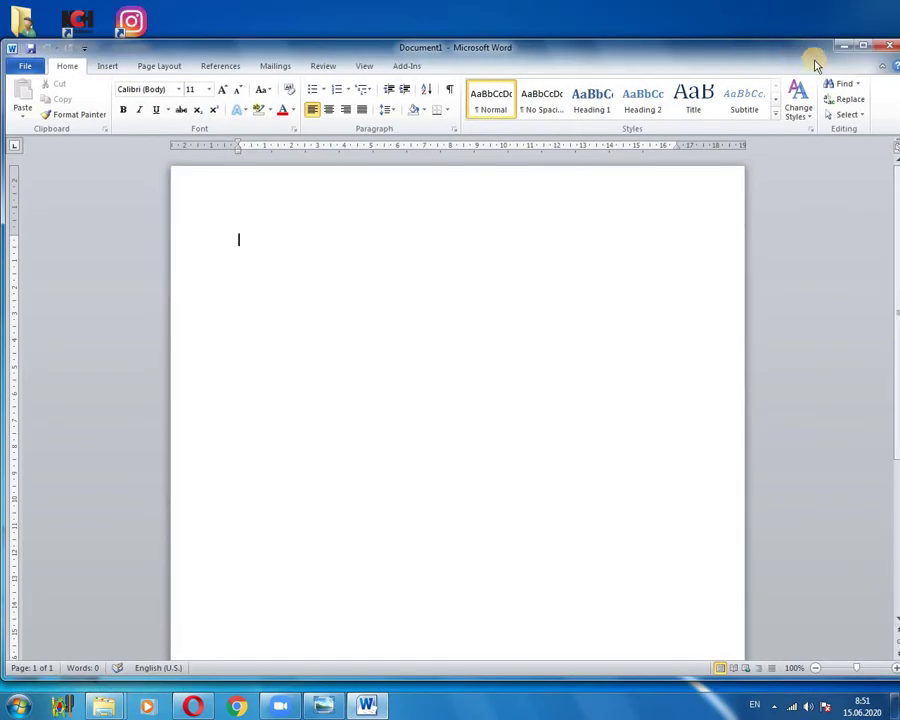
{"action": "left_click", "coordinate": [863, 48]}
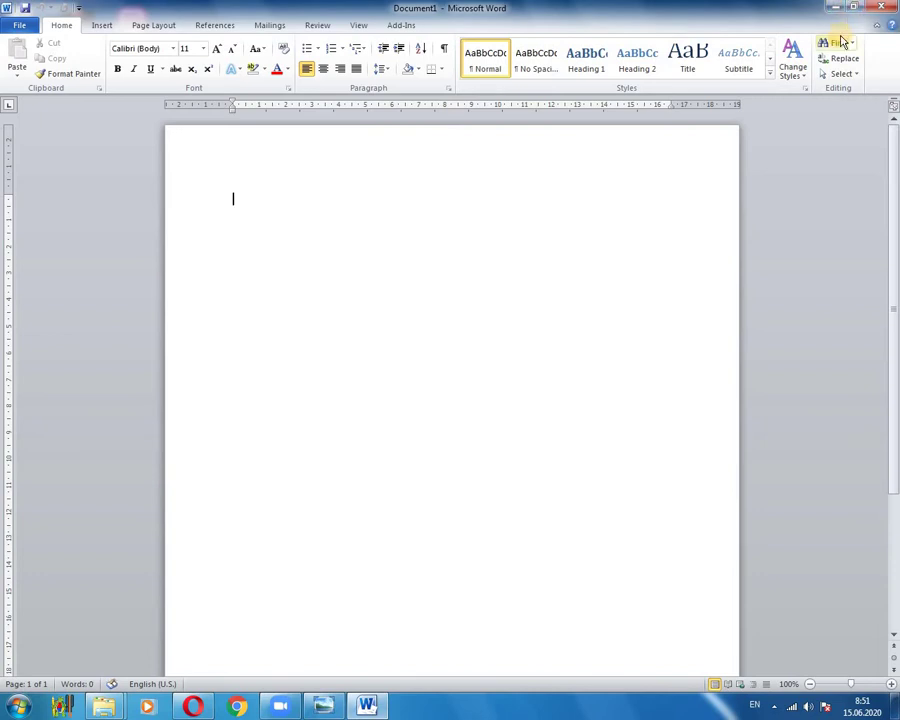
{"action": "left_click", "coordinate": [853, 7]}
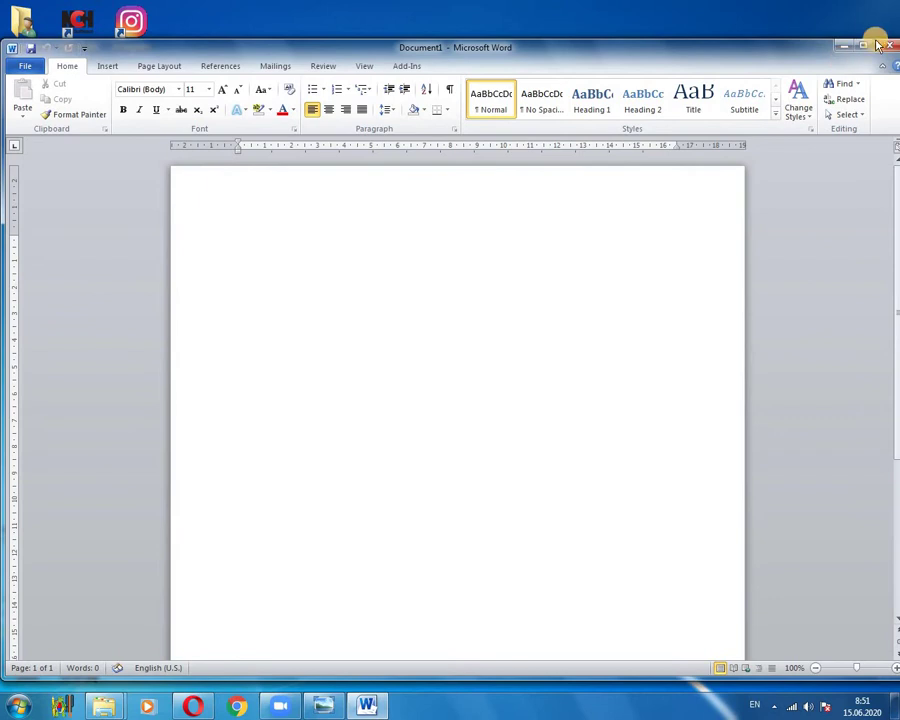
{"action": "left_click", "coordinate": [866, 48]}
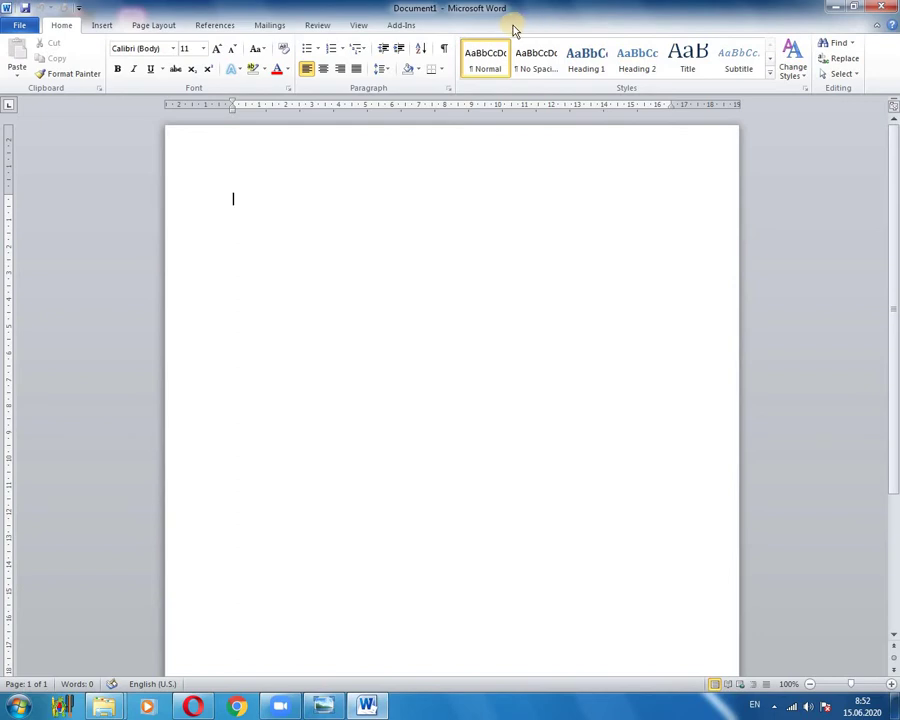
{"action": "left_click", "coordinate": [100, 26]}
{"action": "left_click", "coordinate": [145, 26]}
{"action": "left_click", "coordinate": [212, 25]}
{"action": "left_click", "coordinate": [268, 25]}
{"action": "left_click", "coordinate": [317, 25]}
{"action": "left_click", "coordinate": [358, 25]}
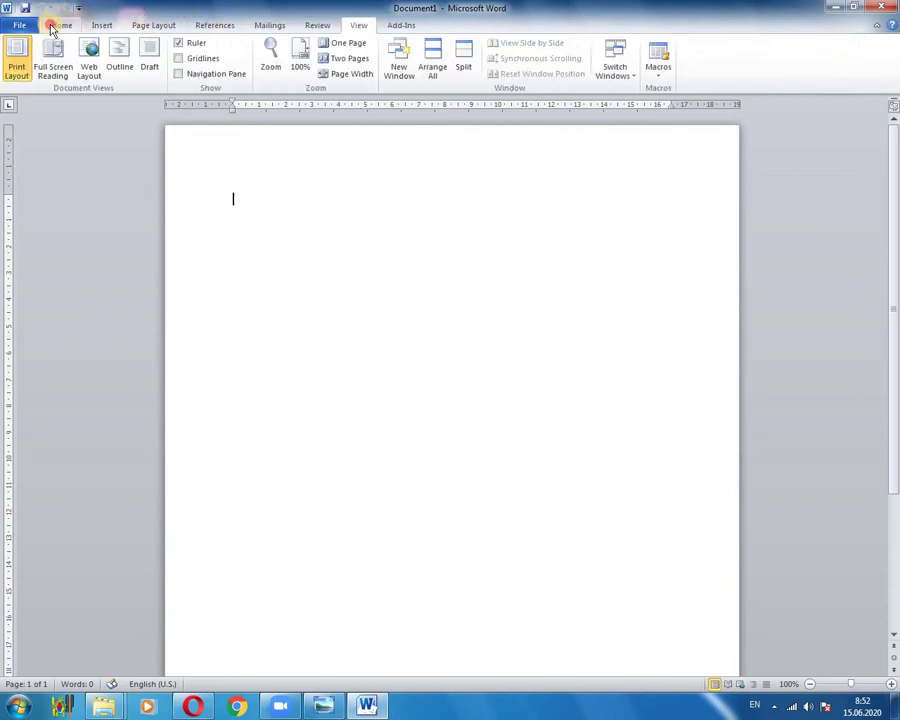
{"action": "left_click", "coordinate": [61, 25]}
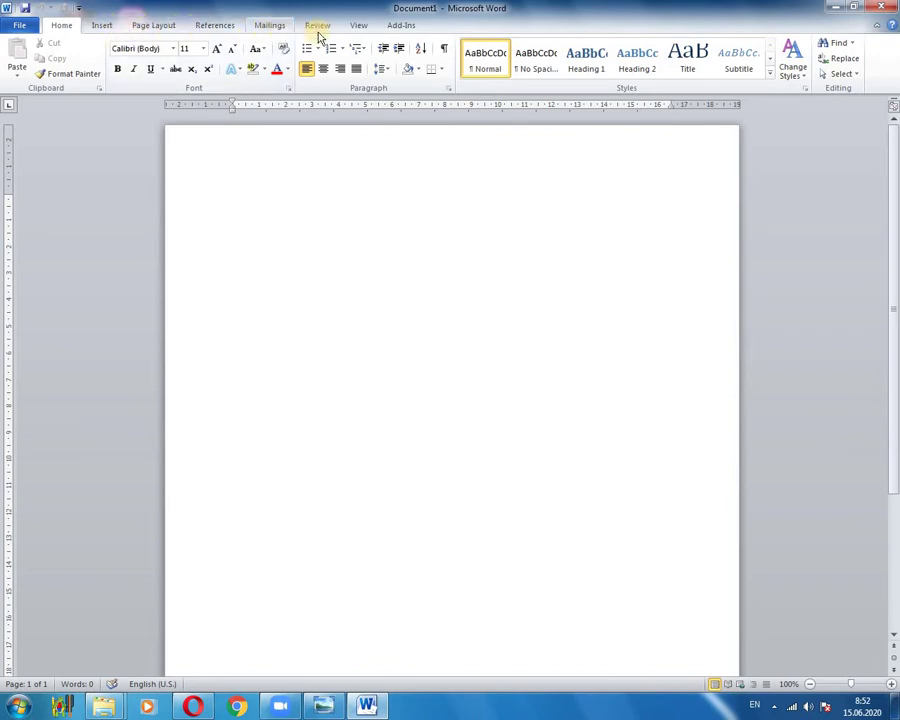
{"action": "left_click", "coordinate": [229, 205]}
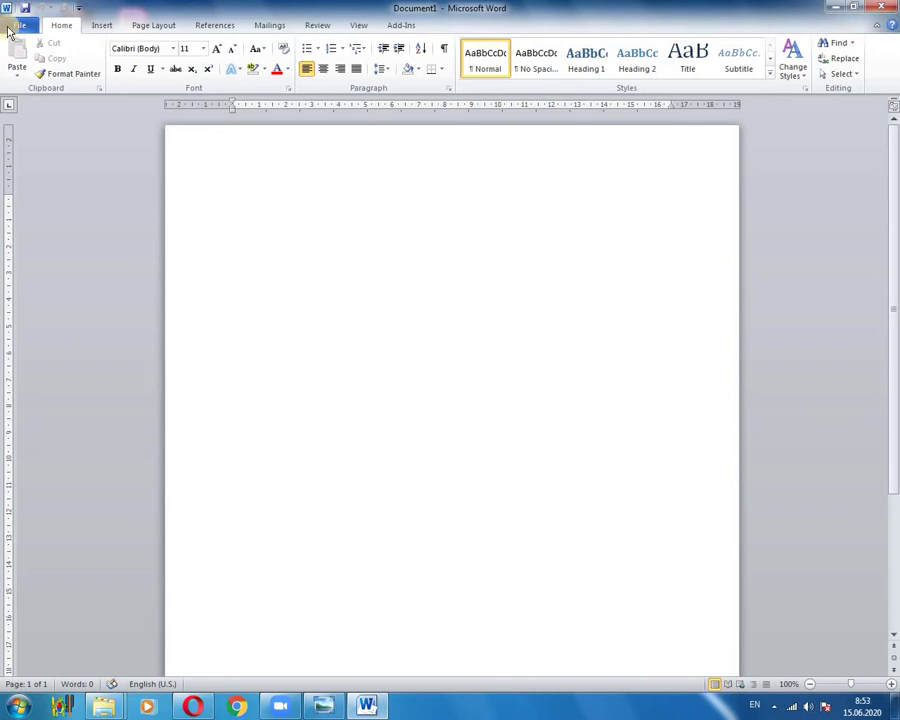
{"action": "left_click", "coordinate": [11, 26]}
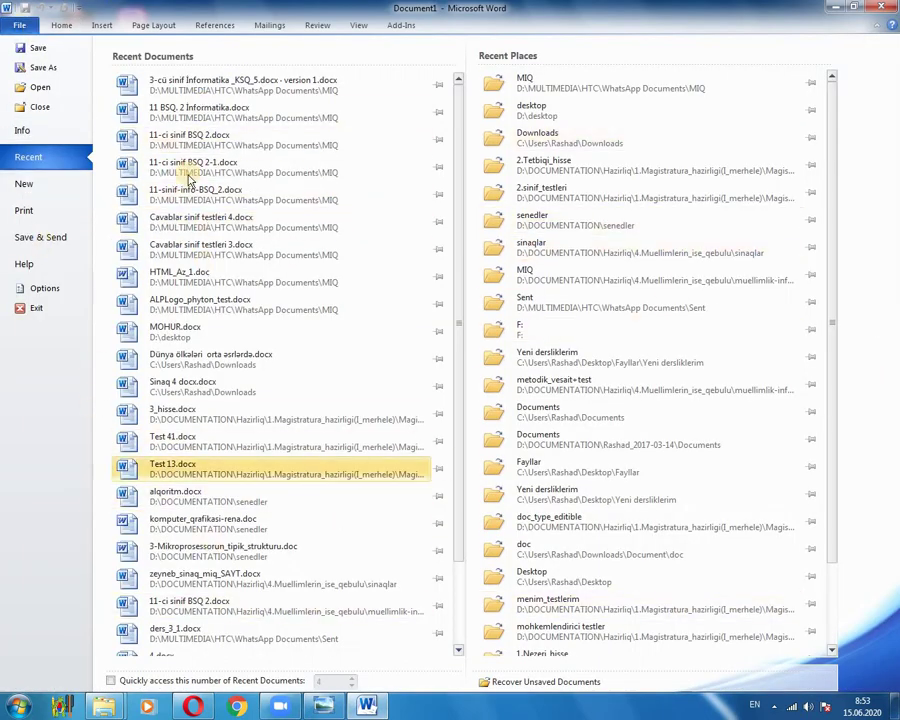
{"action": "left_click", "coordinate": [61, 25]}
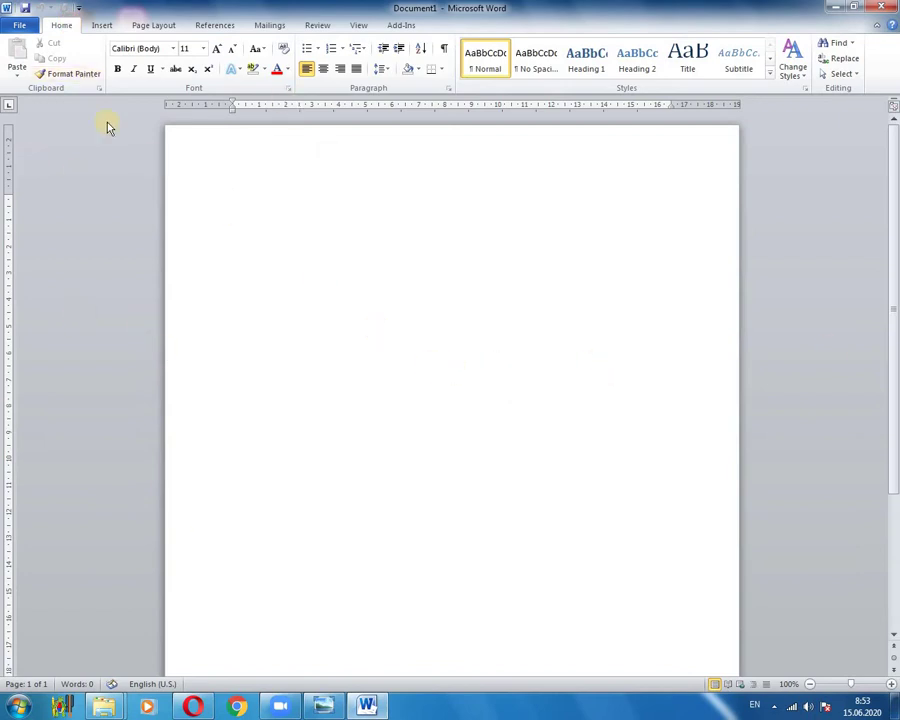
{"action": "left_click", "coordinate": [22, 25]}
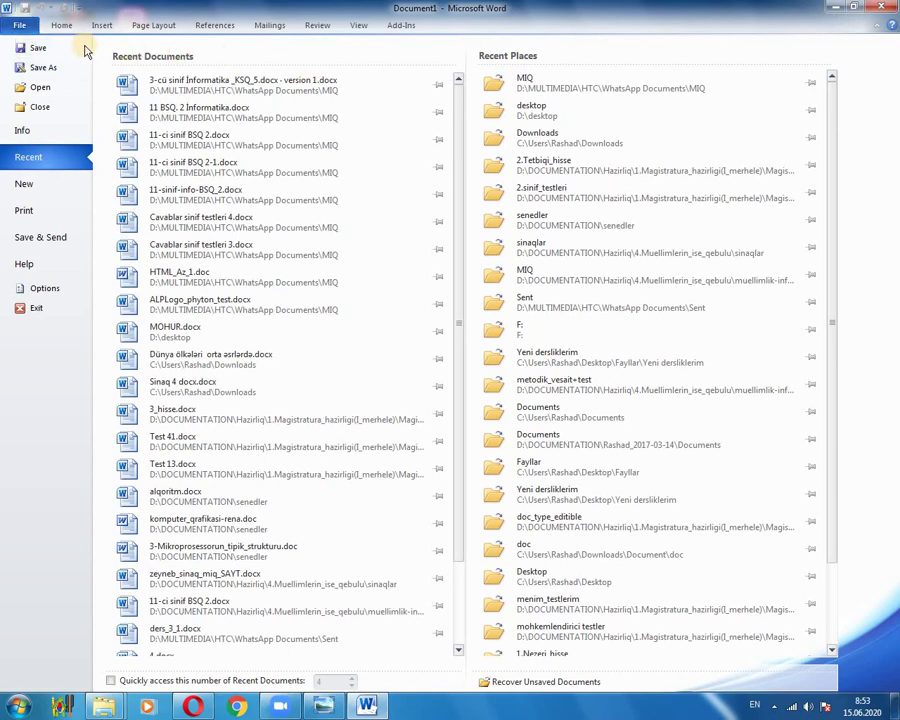
{"action": "left_click", "coordinate": [53, 28]}
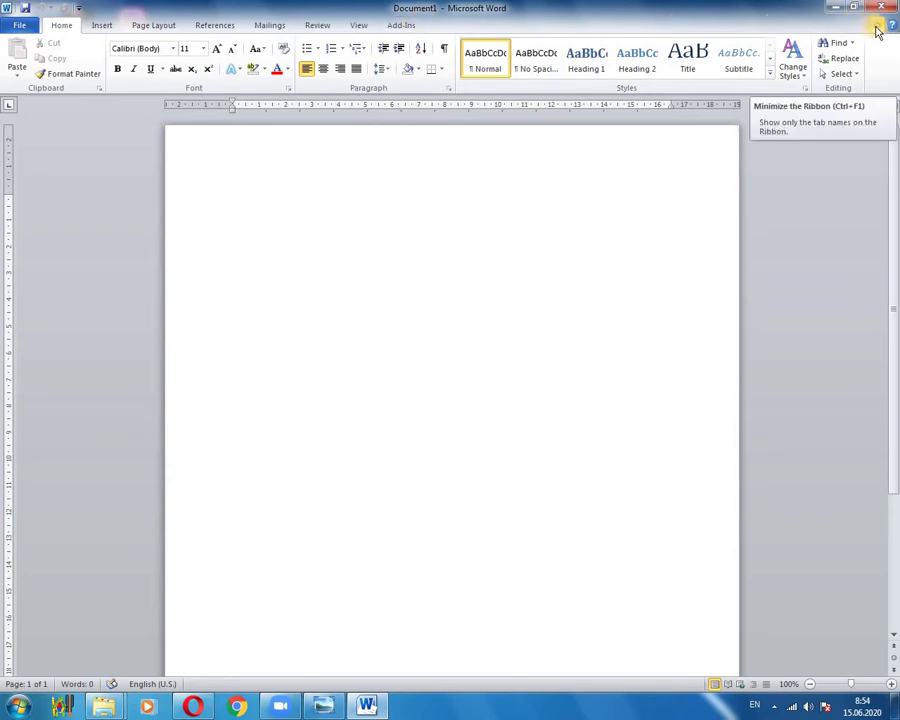
{"action": "left_click", "coordinate": [877, 31]}
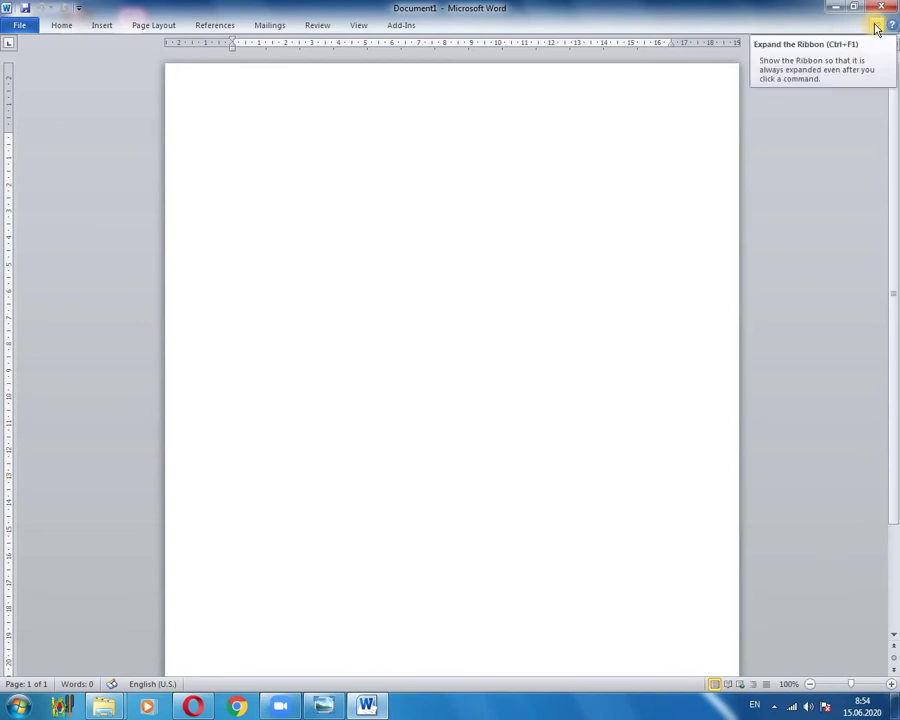
{"action": "left_click", "coordinate": [877, 29]}
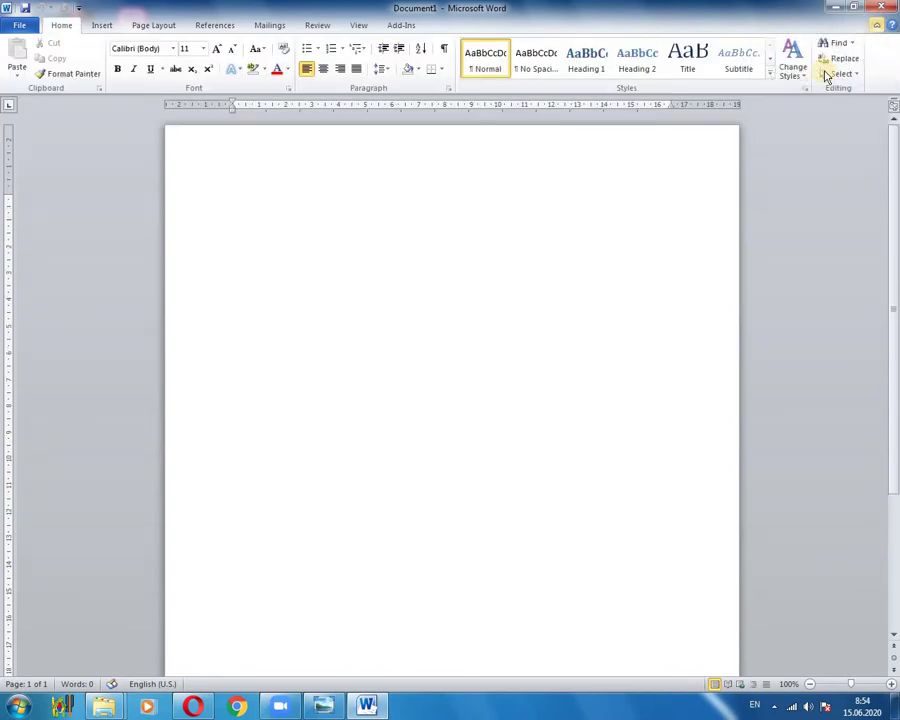
{"action": "left_click", "coordinate": [876, 30]}
{"action": "left_click", "coordinate": [876, 30]}
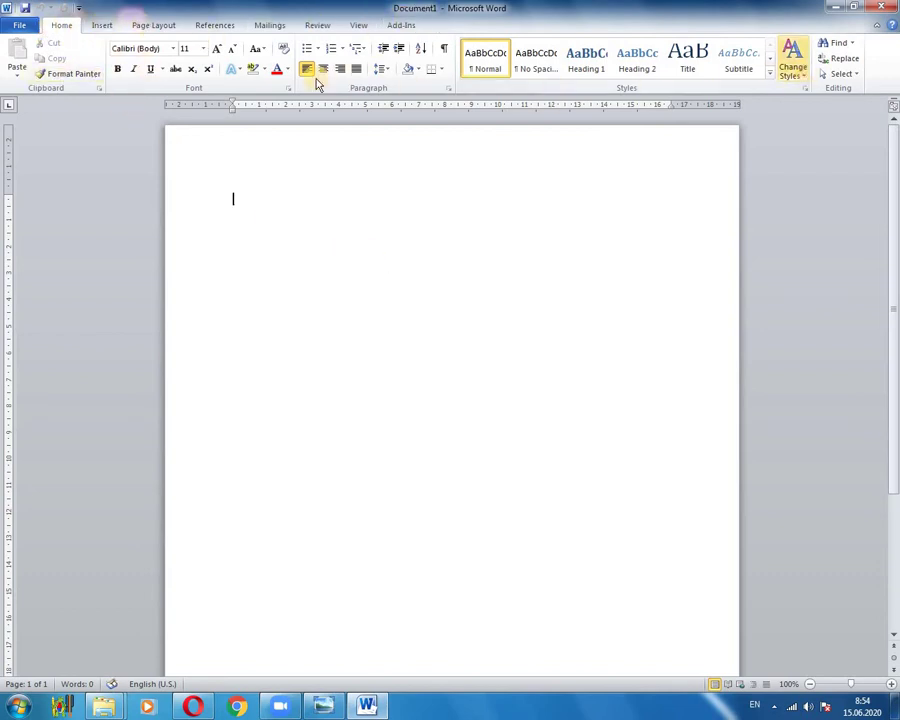
{"action": "scroll", "coordinate": [105, 28], "scroll_direction": "down", "scroll_amount": 1}
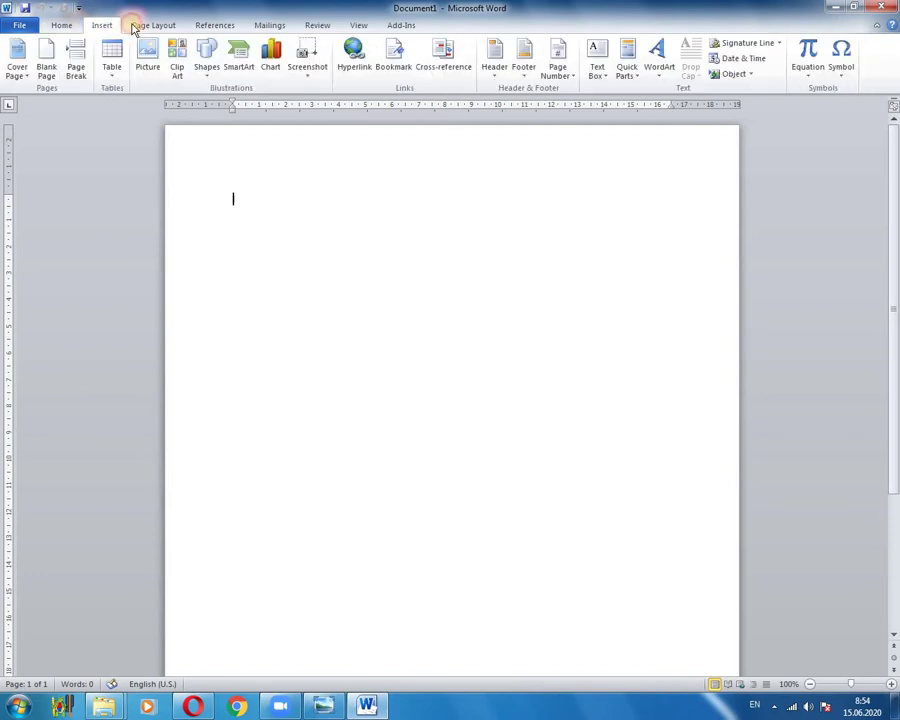
{"action": "scroll", "coordinate": [100, 25], "scroll_direction": "down", "scroll_amount": 1}
{"action": "left_click", "coordinate": [70, 28]}
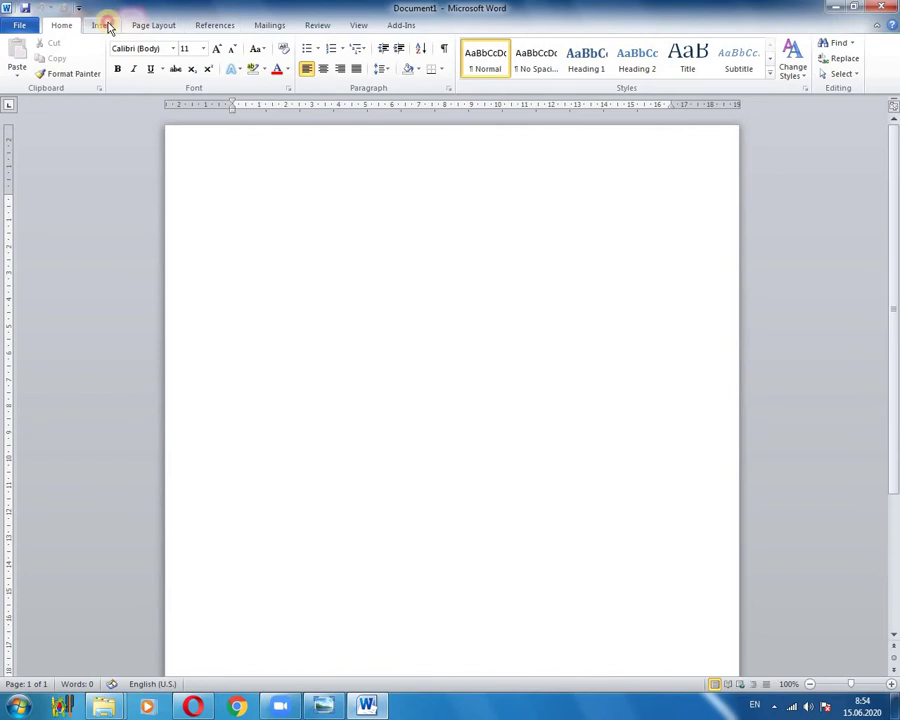
{"action": "left_click", "coordinate": [102, 25]}
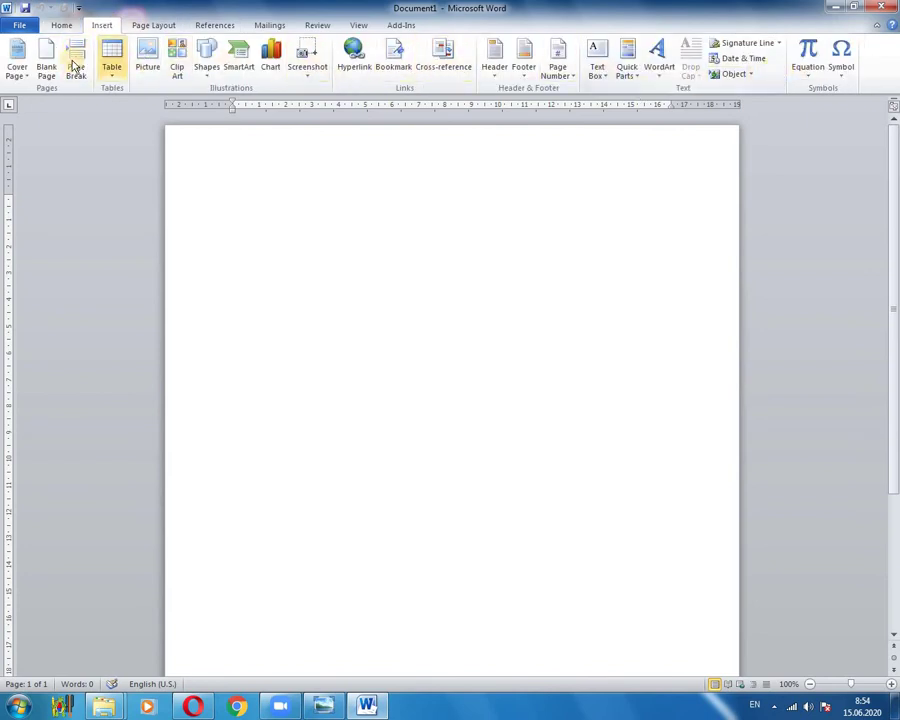
{"action": "left_click", "coordinate": [62, 25]}
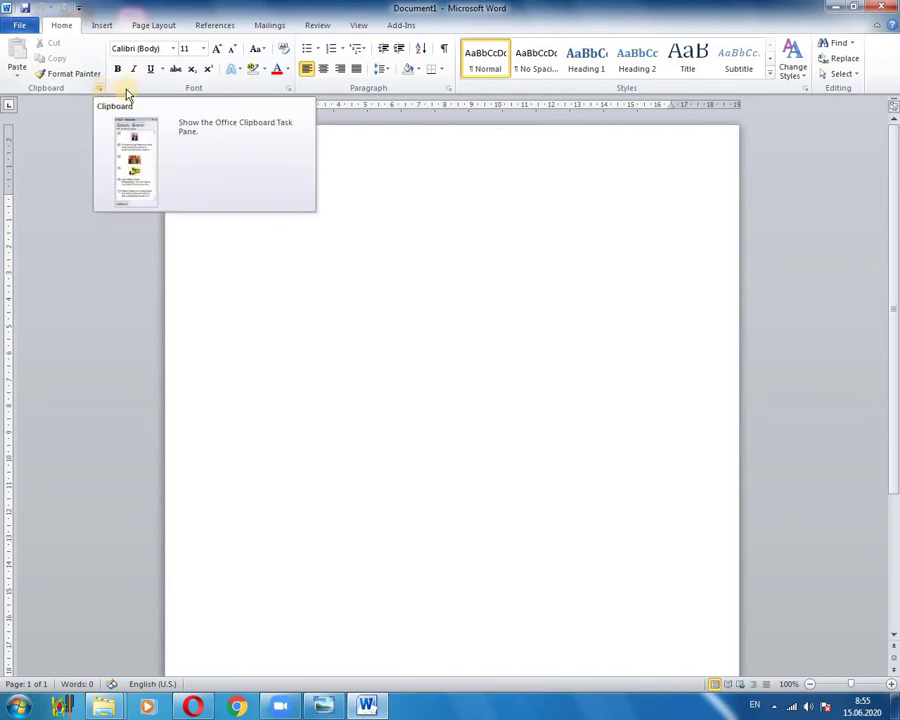
{"action": "left_click", "coordinate": [288, 89]}
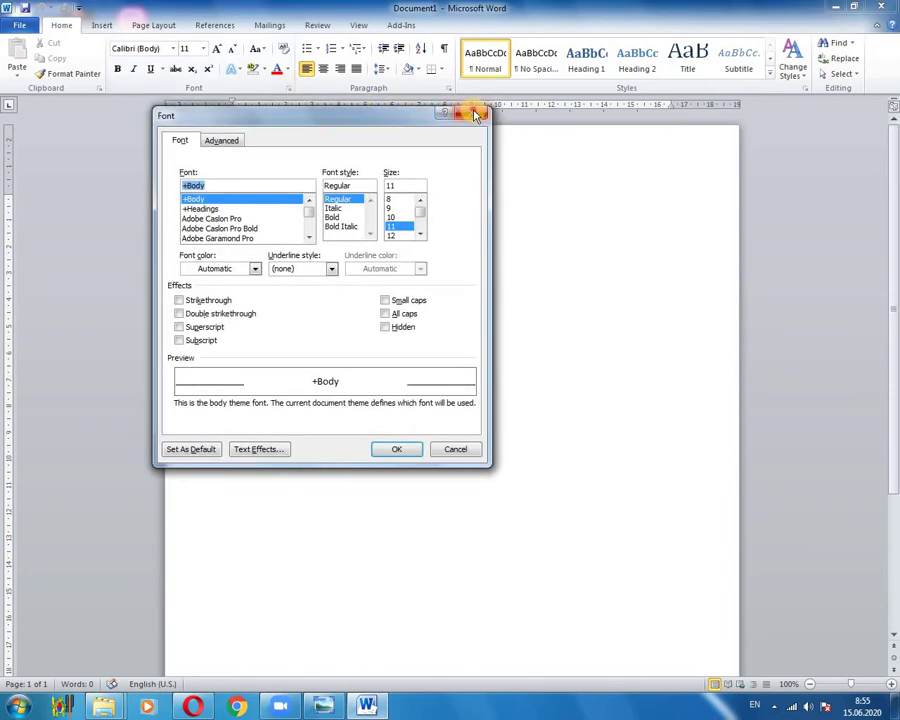
{"action": "left_click", "coordinate": [476, 115]}
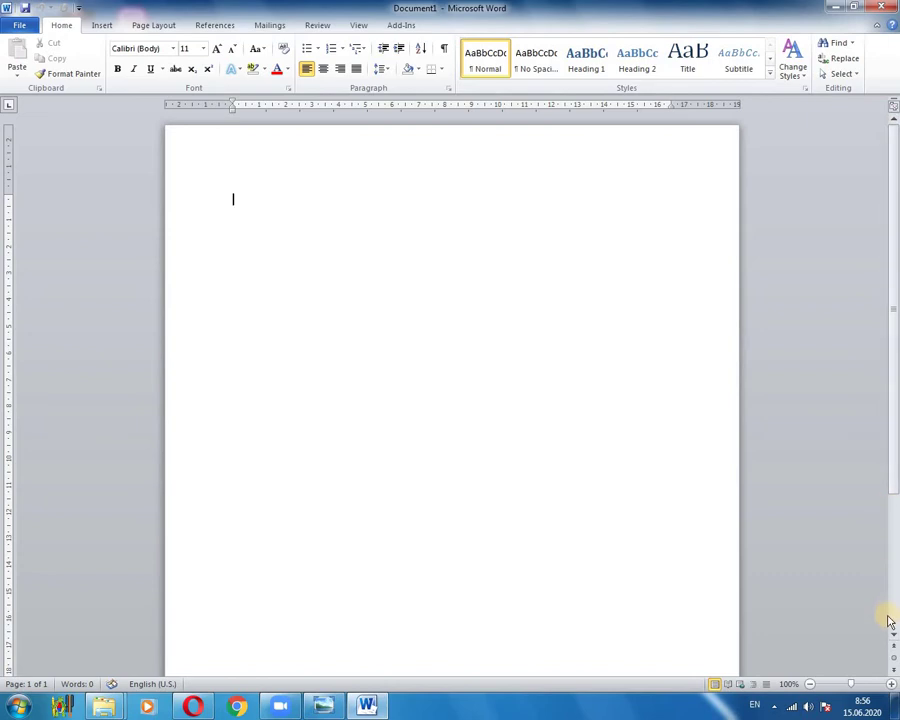
- Zoom the blank page in to 180%, pan sideways, then zoom back to 110%
{"action": "scroll", "coordinate": [895, 252], "scroll_direction": "down", "scroll_amount": 1}
{"action": "scroll", "coordinate": [895, 252], "scroll_direction": "up", "scroll_amount": 1}
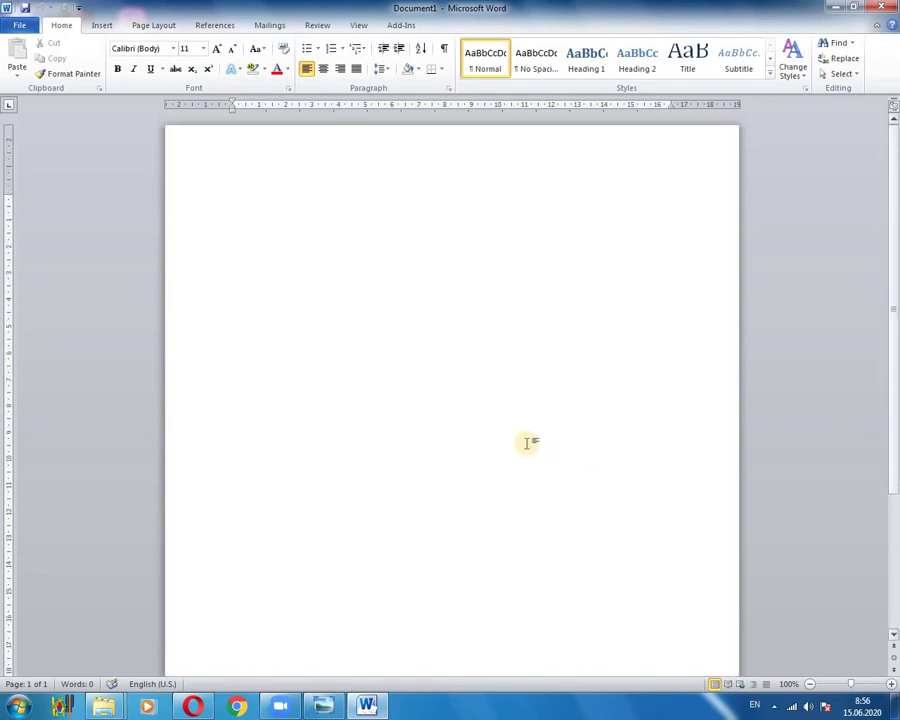
{"action": "scroll", "coordinate": [718, 440], "scroll_direction": "up", "scroll_amount": 3}
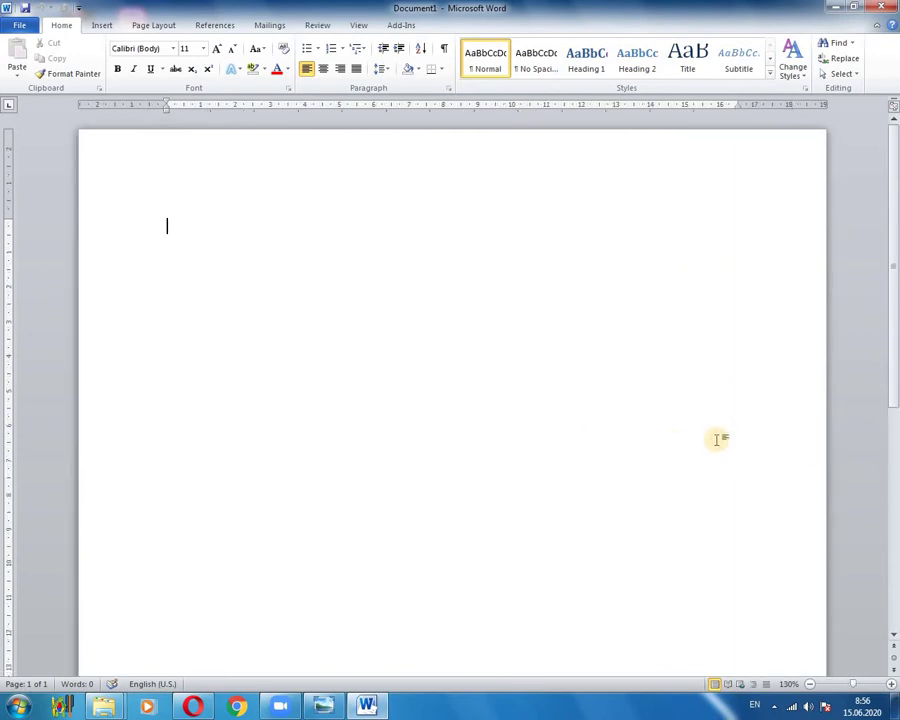
{"action": "scroll", "coordinate": [718, 440], "scroll_direction": "up", "scroll_amount": 5}
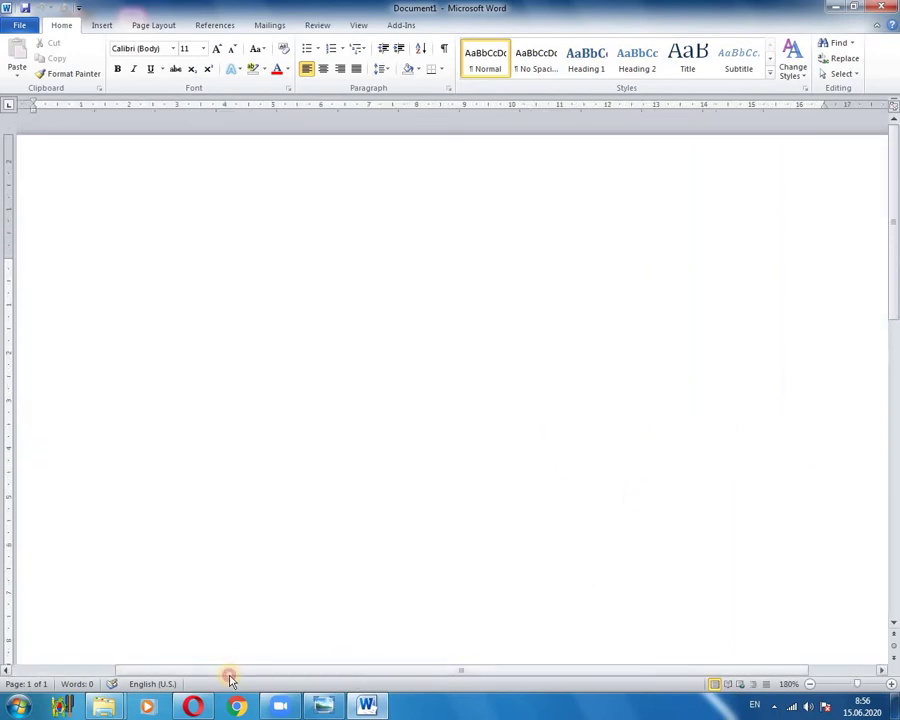
{"action": "left_click_drag", "start_coordinate": [230, 680], "coordinate": [400, 670]}
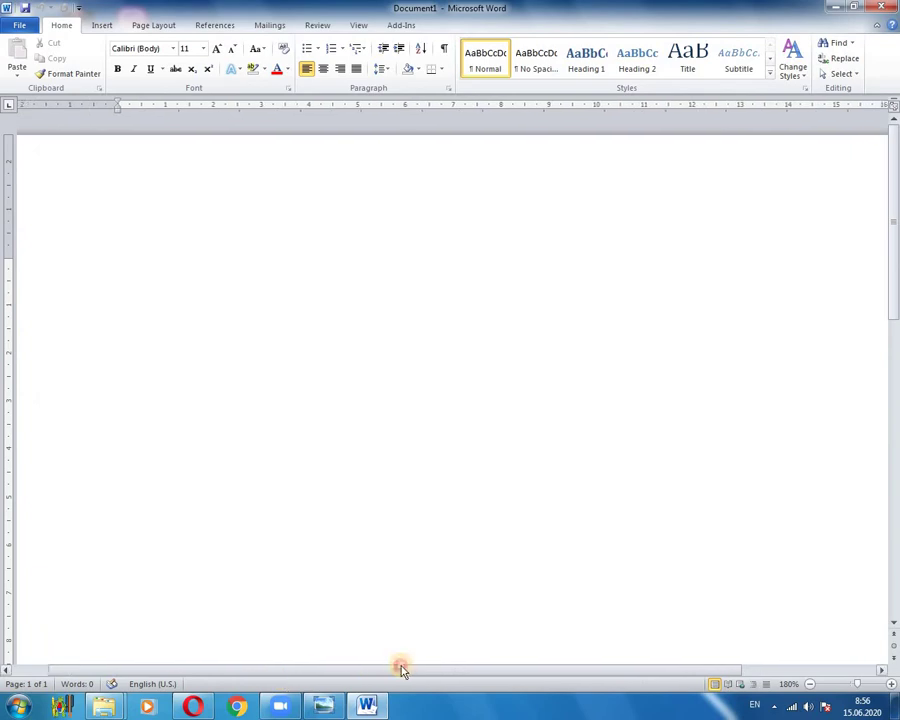
{"action": "scroll", "coordinate": [510, 484], "scroll_direction": "down", "scroll_amount": 1}
{"action": "scroll", "coordinate": [512, 488], "scroll_direction": "down", "scroll_amount": 1}
{"action": "scroll", "coordinate": [512, 490], "scroll_direction": "down", "scroll_amount": 1}
{"action": "scroll", "coordinate": [514, 492], "scroll_direction": "down", "scroll_amount": 1}
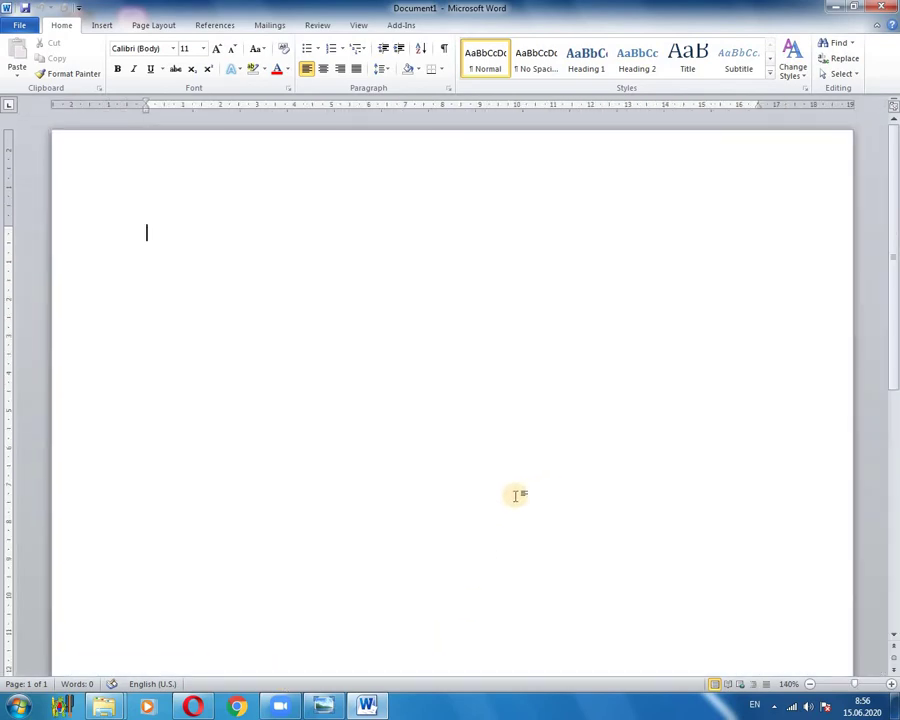
{"action": "scroll", "coordinate": [514, 494], "scroll_direction": "down", "scroll_amount": 2}
{"action": "scroll", "coordinate": [514, 494], "scroll_direction": "down", "scroll_amount": 1}
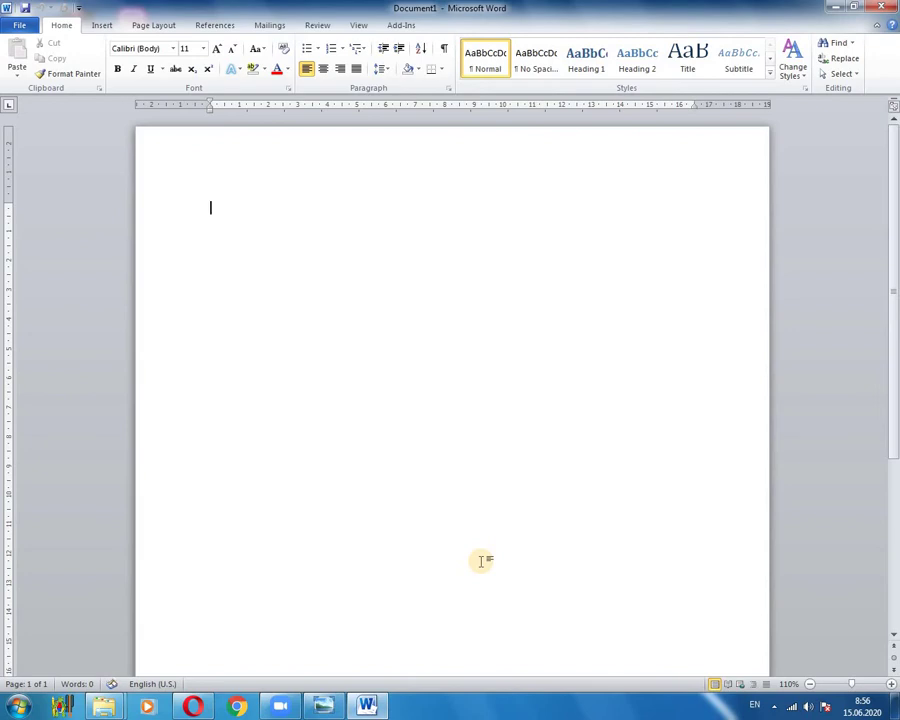
- Bring up the View ribbon with its view, zoom and macro options
{"action": "left_click", "coordinate": [358, 25]}
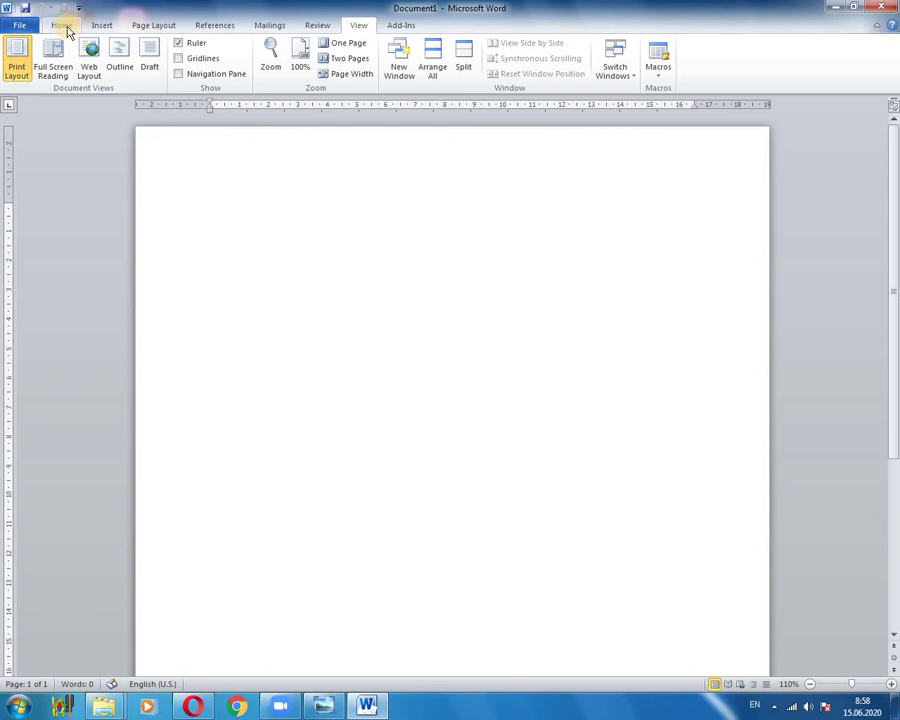
- Set the page size to A4 (210 x 297 mm) from Page Layout
{"action": "left_click", "coordinate": [148, 25]}
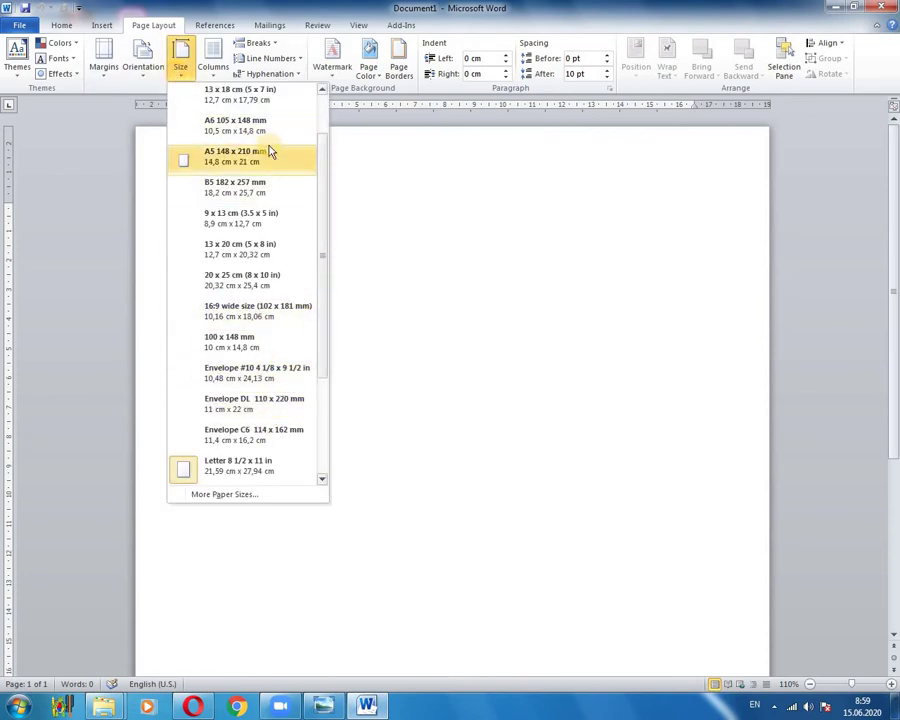
{"action": "left_click_drag", "start_coordinate": [330, 293], "coordinate": [270, 125]}
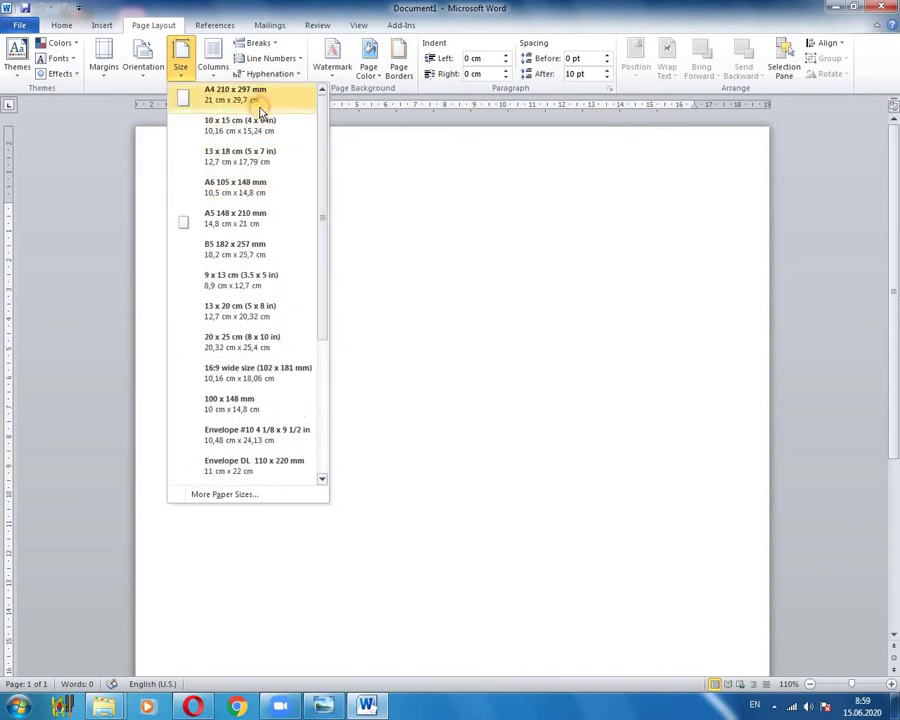
{"action": "left_click", "coordinate": [260, 100]}
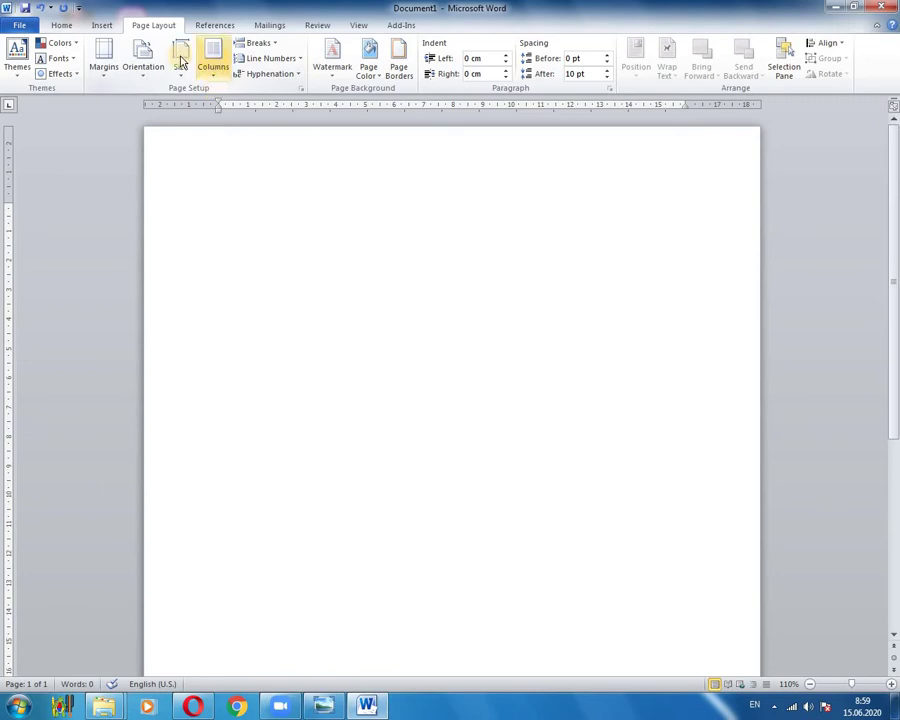
{"action": "left_click", "coordinate": [360, 24]}
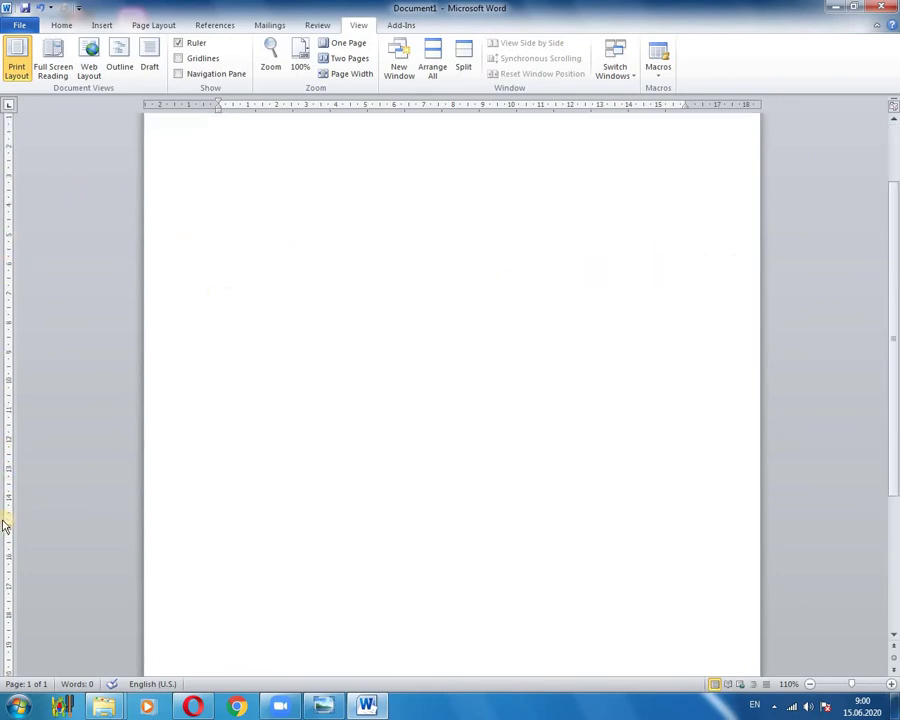
{"action": "scroll", "coordinate": [20, 400], "scroll_direction": "down", "scroll_amount": 5}
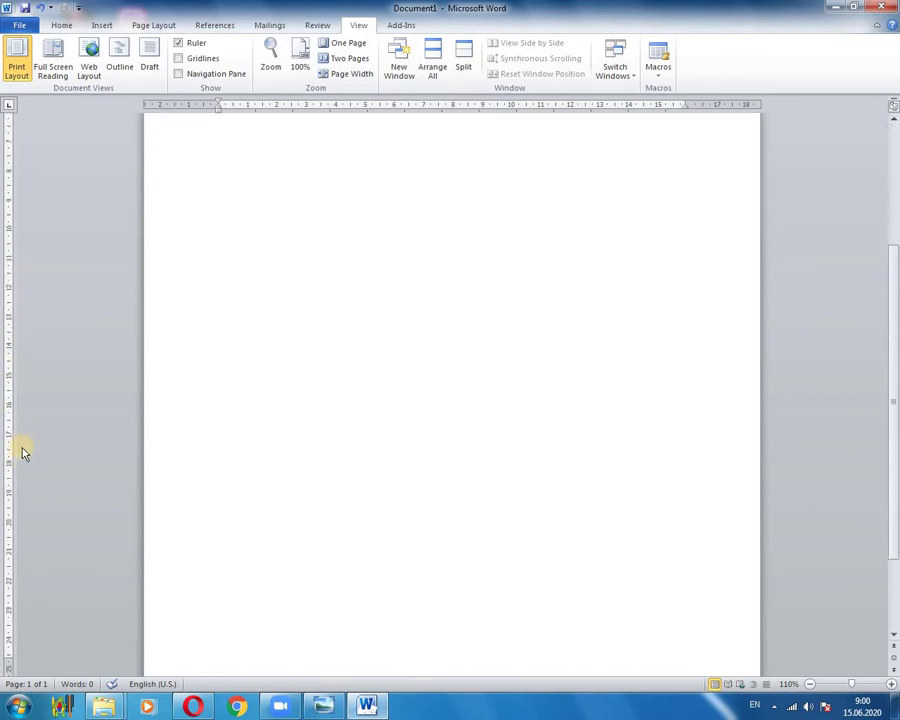
{"action": "scroll", "coordinate": [36, 400], "scroll_direction": "up", "scroll_amount": 5}
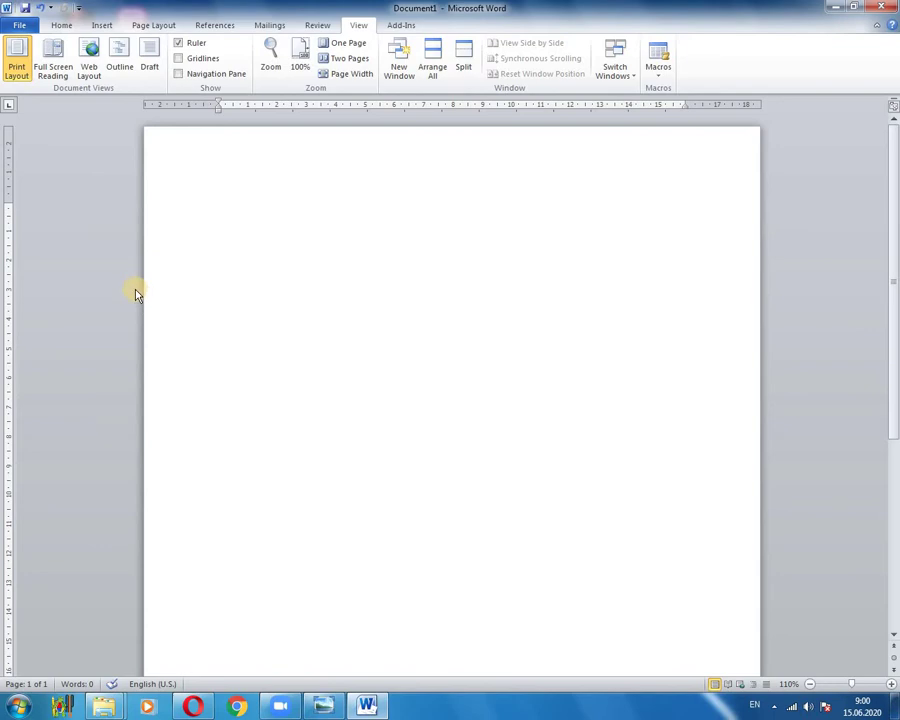
{"action": "scroll", "coordinate": [68, 238], "scroll_direction": "down", "scroll_amount": 1}
{"action": "scroll", "coordinate": [144, 216], "scroll_direction": "up", "scroll_amount": 1}
{"action": "double_click", "coordinate": [250, 219]}
{"action": "left_click", "coordinate": [241, 219]}
{"action": "scroll", "coordinate": [60, 216], "scroll_direction": "down", "scroll_amount": 1}
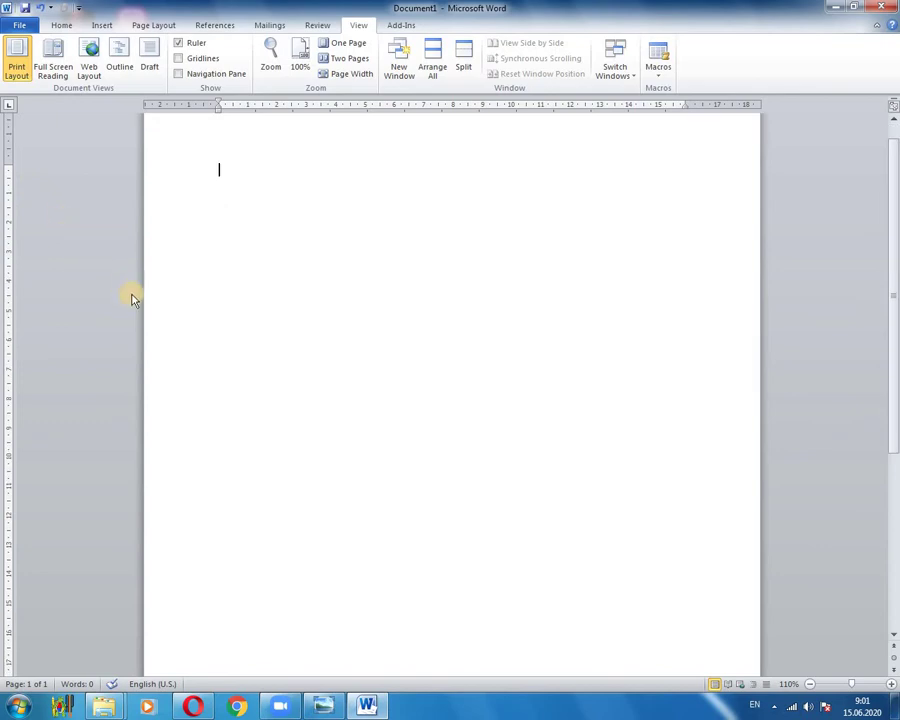
{"action": "scroll", "coordinate": [169, 361], "scroll_direction": "up", "scroll_amount": 1}
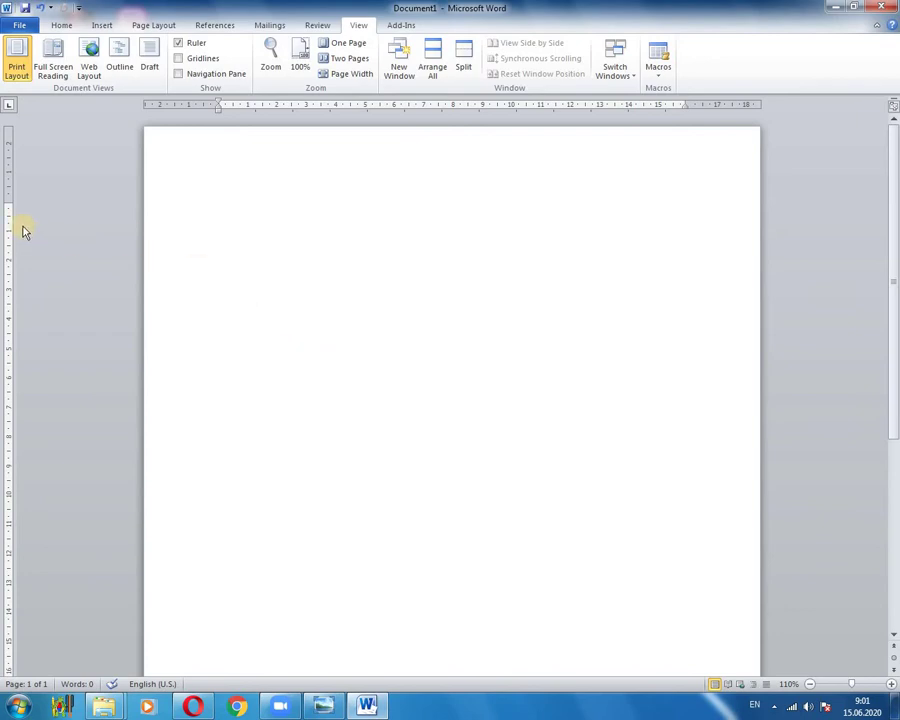
{"action": "scroll", "coordinate": [20, 340], "scroll_direction": "down", "scroll_amount": 5}
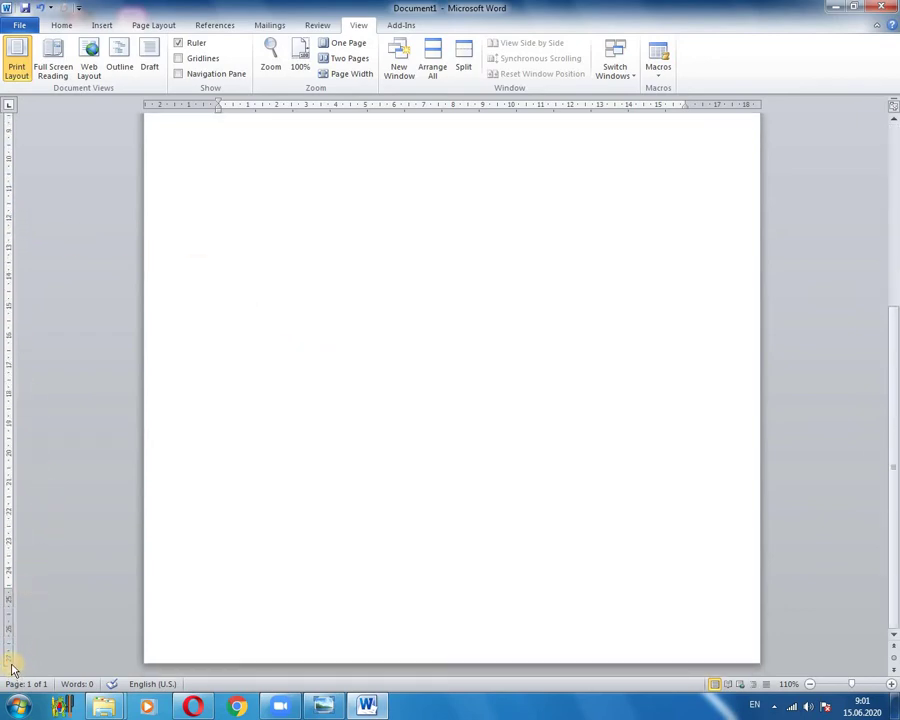
{"action": "scroll", "coordinate": [34, 325], "scroll_direction": "up", "scroll_amount": 5}
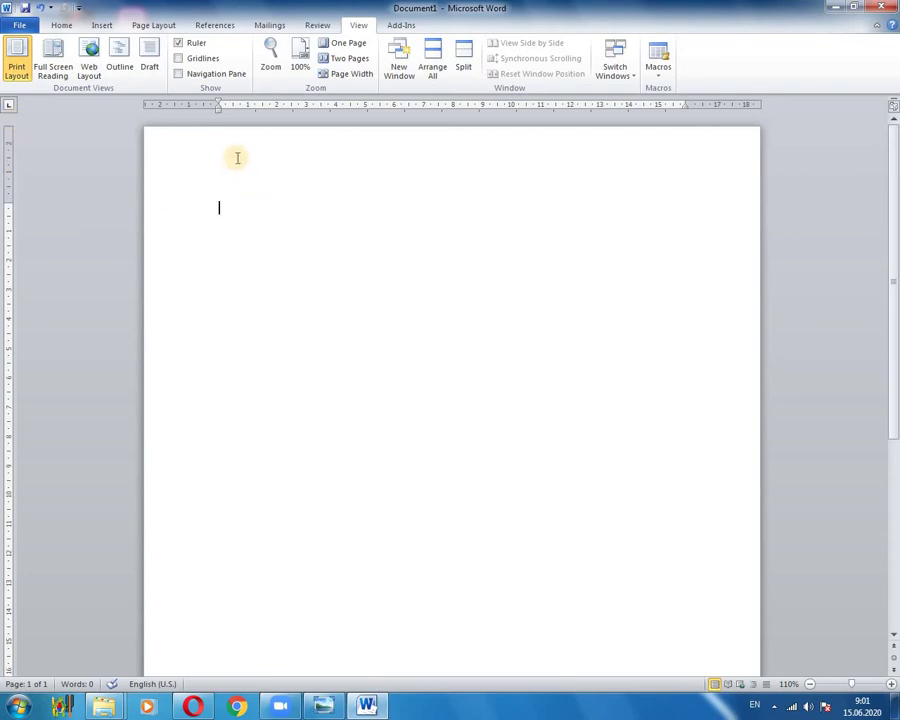
{"action": "scroll", "coordinate": [50, 420], "scroll_direction": "down", "scroll_amount": 5}
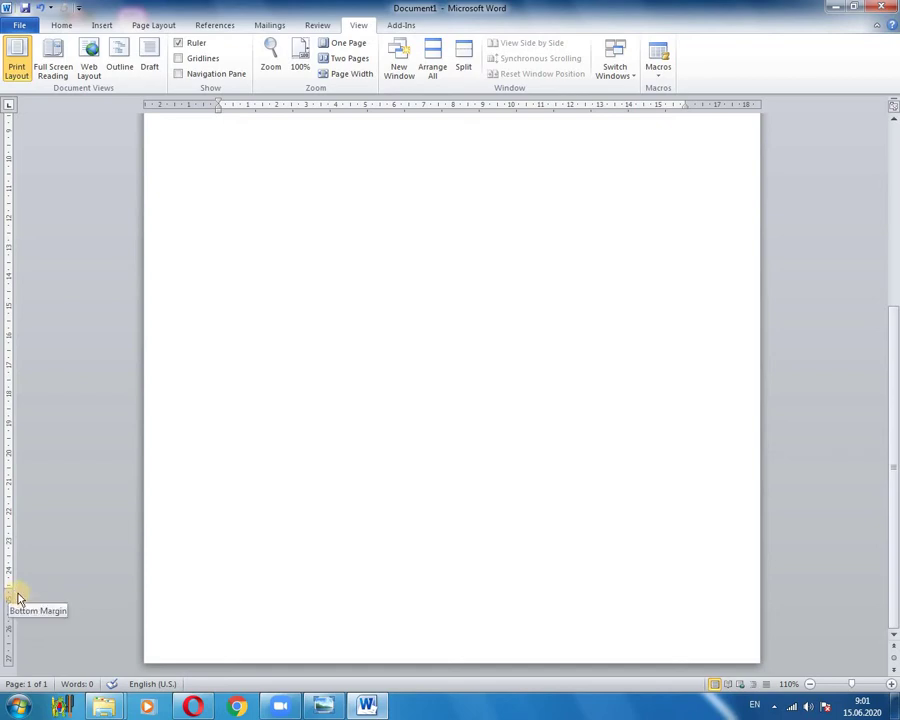
{"action": "scroll", "coordinate": [272, 538], "scroll_direction": "up", "scroll_amount": 5}
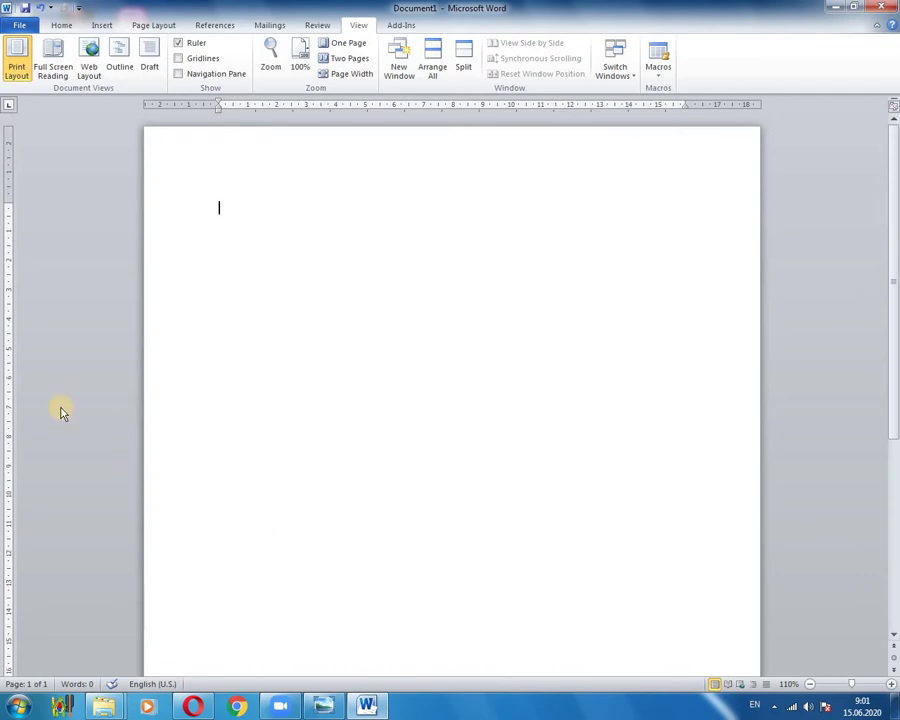
{"action": "scroll", "coordinate": [70, 450], "scroll_direction": "down", "scroll_amount": 5}
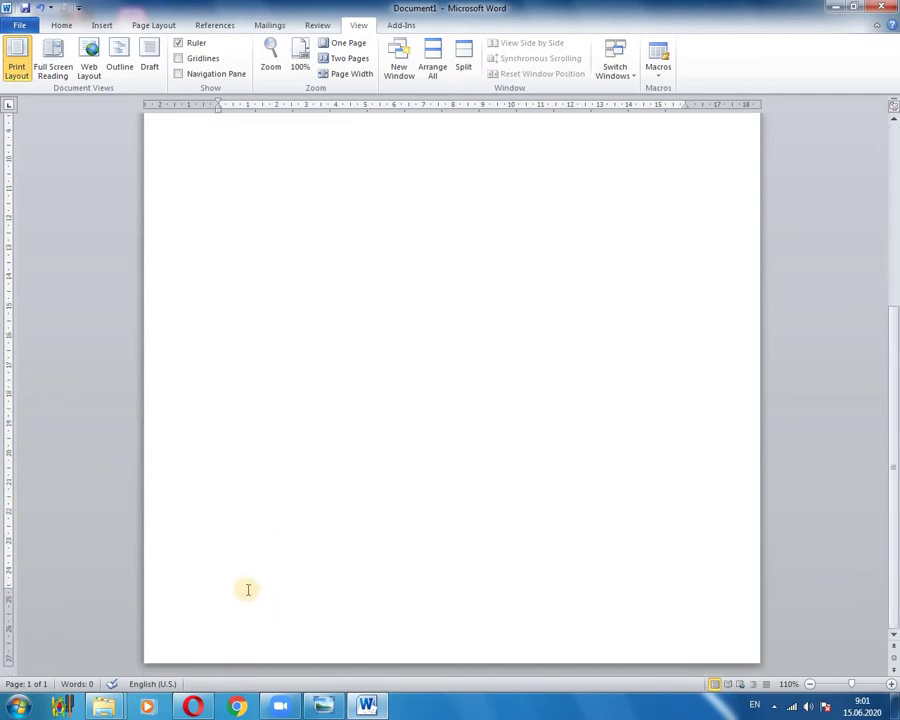
{"action": "scroll", "coordinate": [228, 558], "scroll_direction": "up", "scroll_amount": 5}
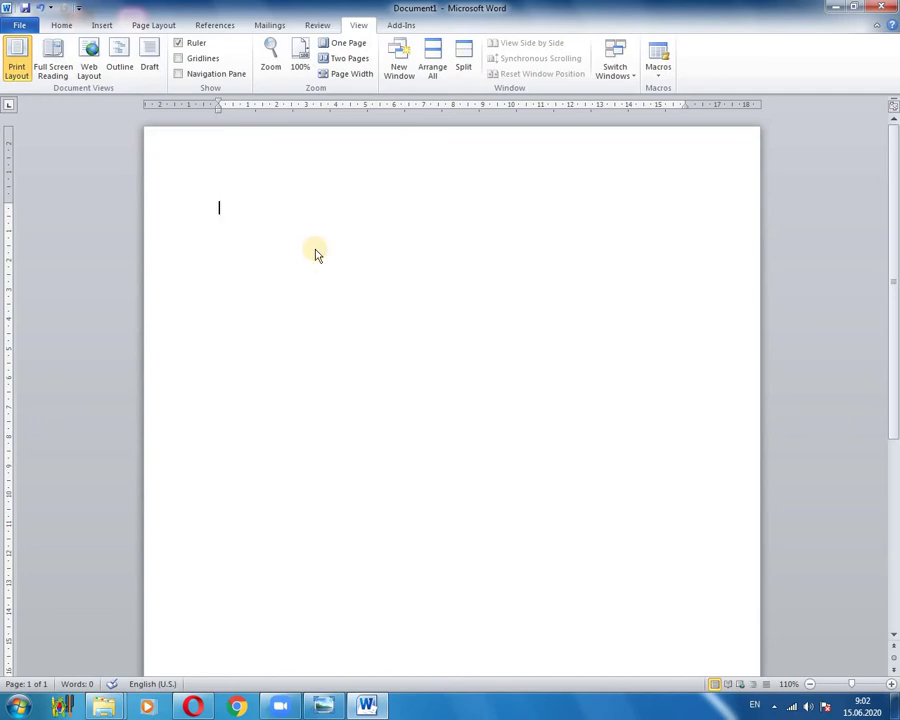
- Type 'Bu ilk sənədimizdir' with the Azerbaijani keyboard and start a new line below it
{"action": "key", "text": "alt+shift"}
{"action": "type", "text": "Bu ilk sənədimizdir"}
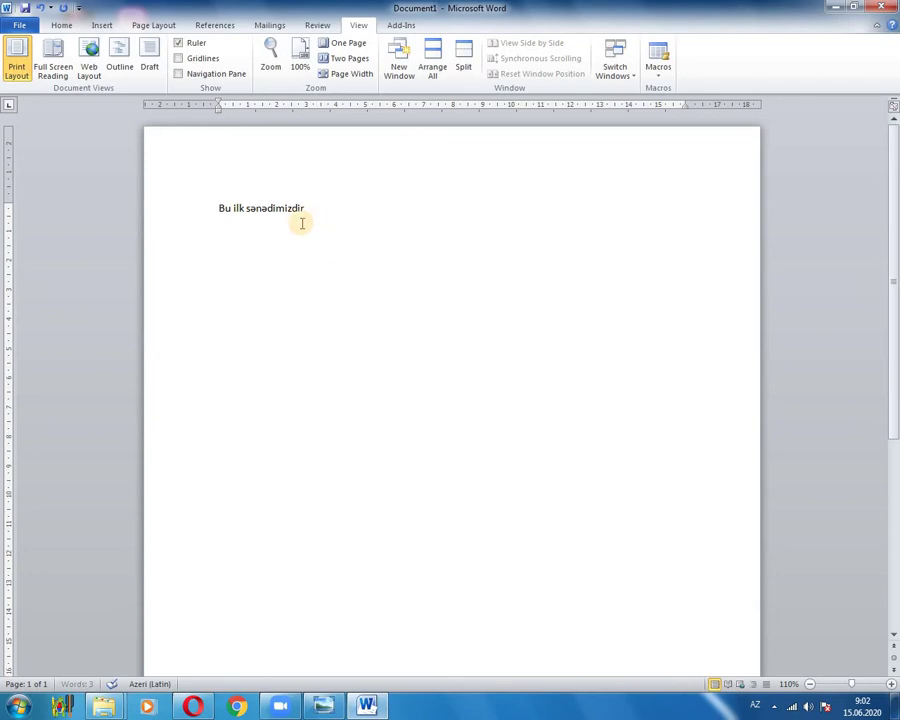
{"action": "key", "text": "Return"}
{"action": "left_click", "coordinate": [61, 26]}
{"action": "left_click", "coordinate": [100, 26]}
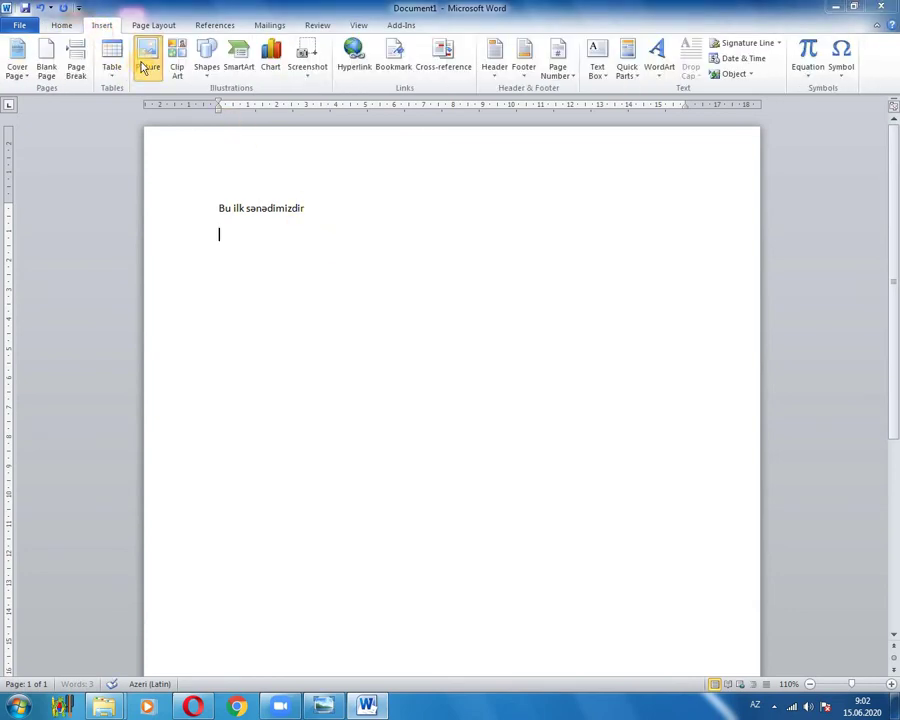
- Insert Hydrangeas.jpg from Pictures > Sample Pictures below the sentence
{"action": "left_click", "coordinate": [143, 62]}
{"action": "left_click", "coordinate": [70, 228]}
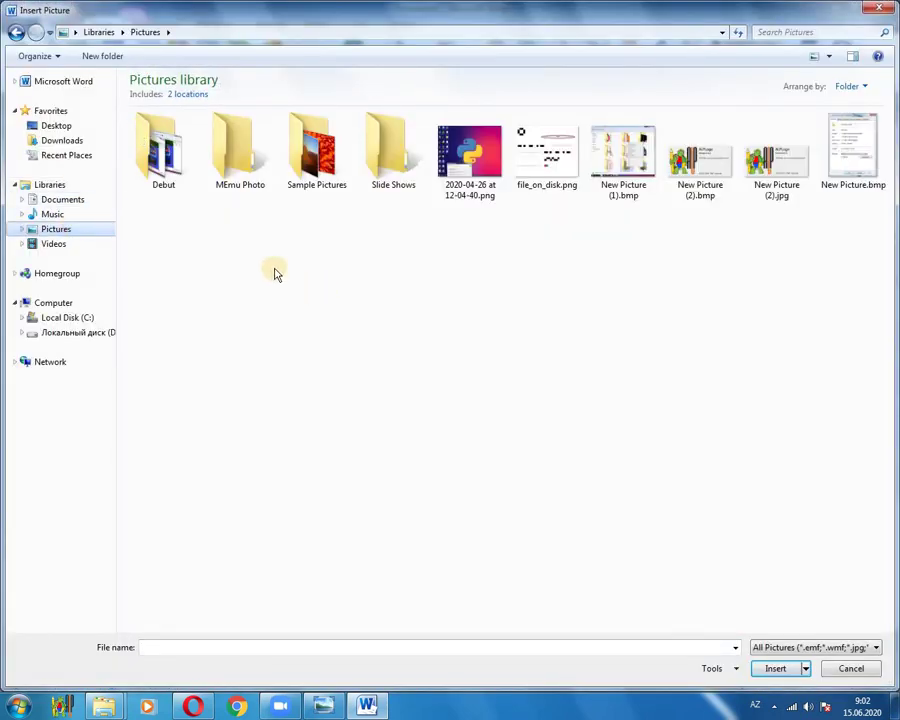
{"action": "double_click", "coordinate": [298, 163]}
{"action": "left_click", "coordinate": [317, 155]}
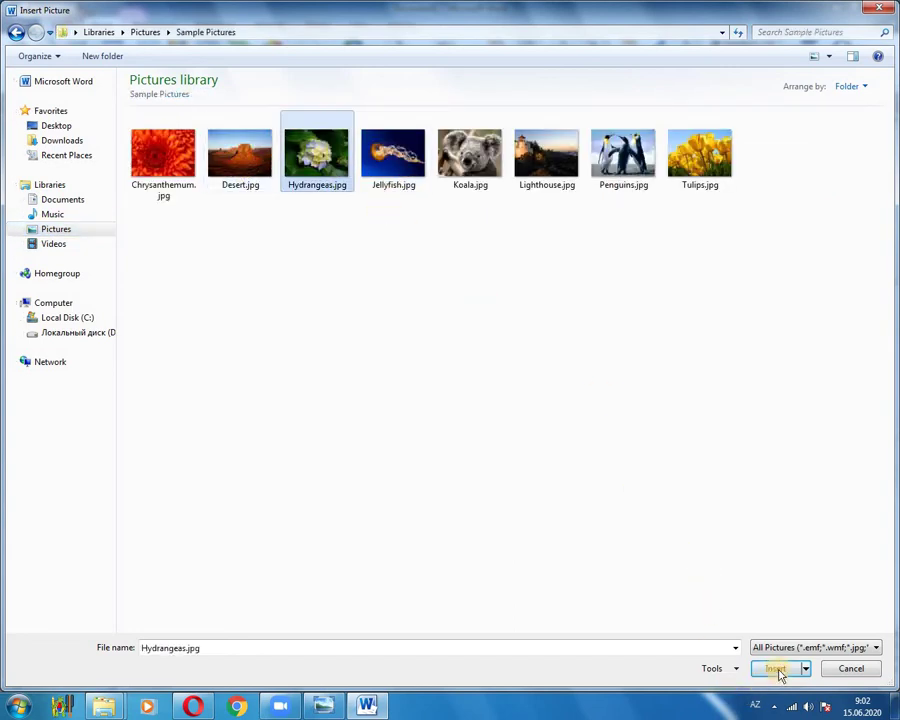
{"action": "left_click", "coordinate": [778, 670]}
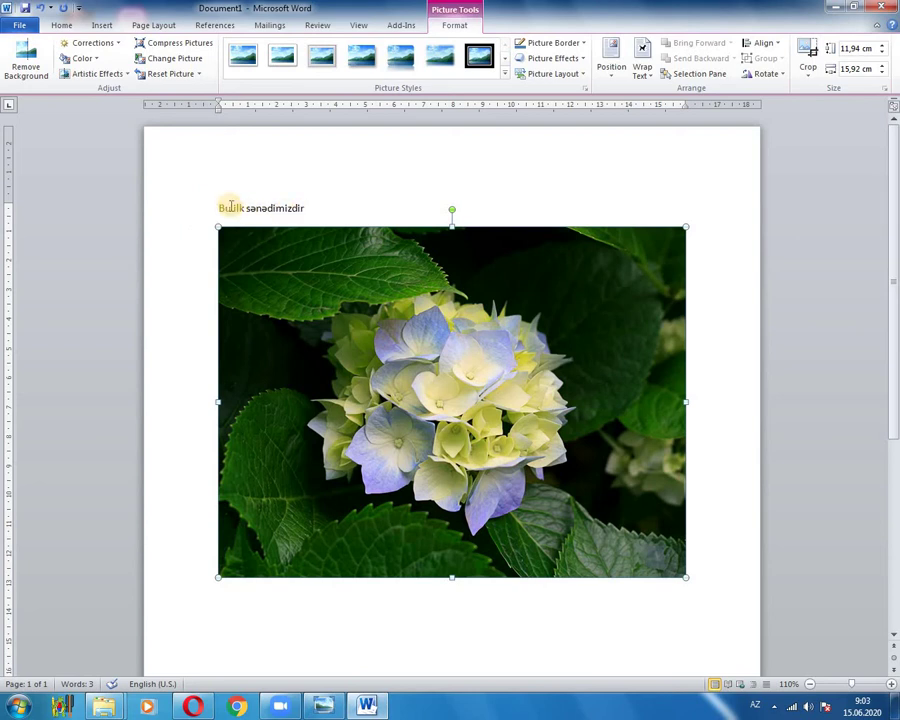
- Add the title line 'MS Word' above the sentence and turn off the ruler
{"action": "left_click", "coordinate": [214, 203]}
{"action": "key", "text": "Return"}
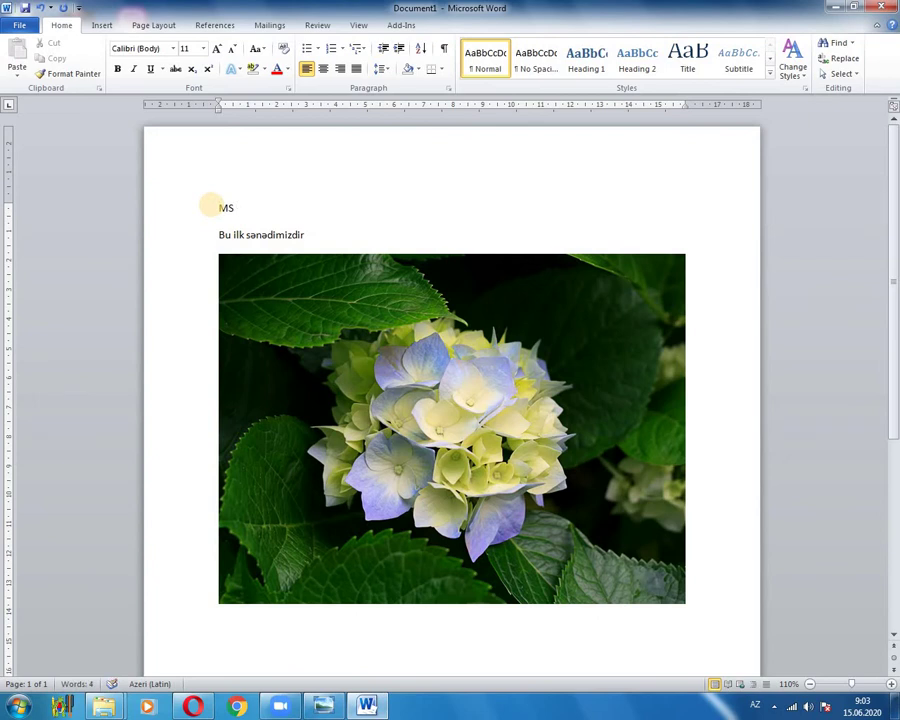
{"action": "key", "text": "alt"}
{"action": "key", "text": "w"}
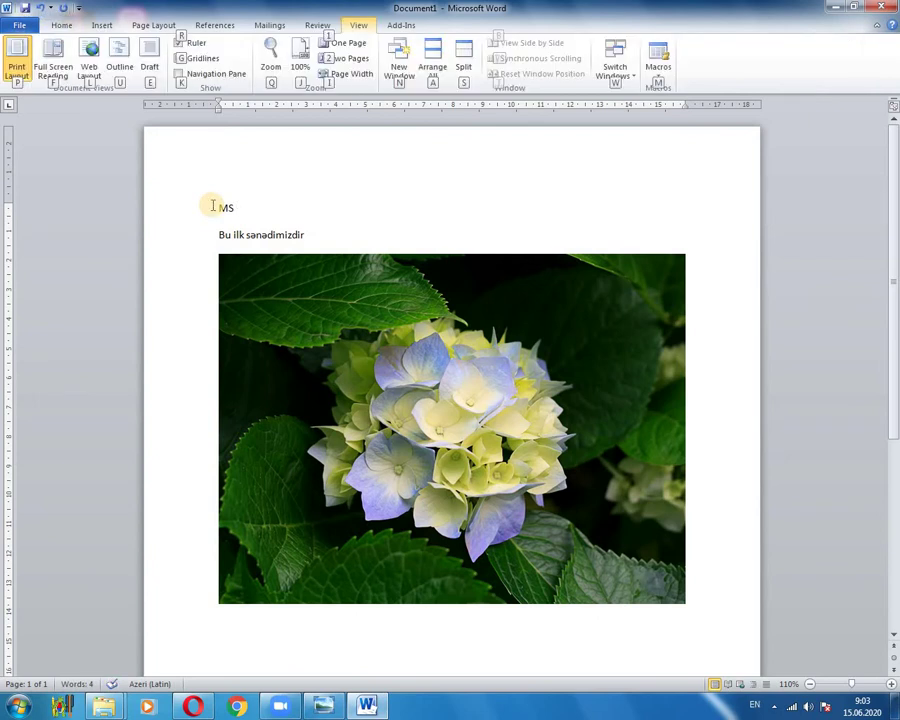
{"action": "key", "text": "r"}
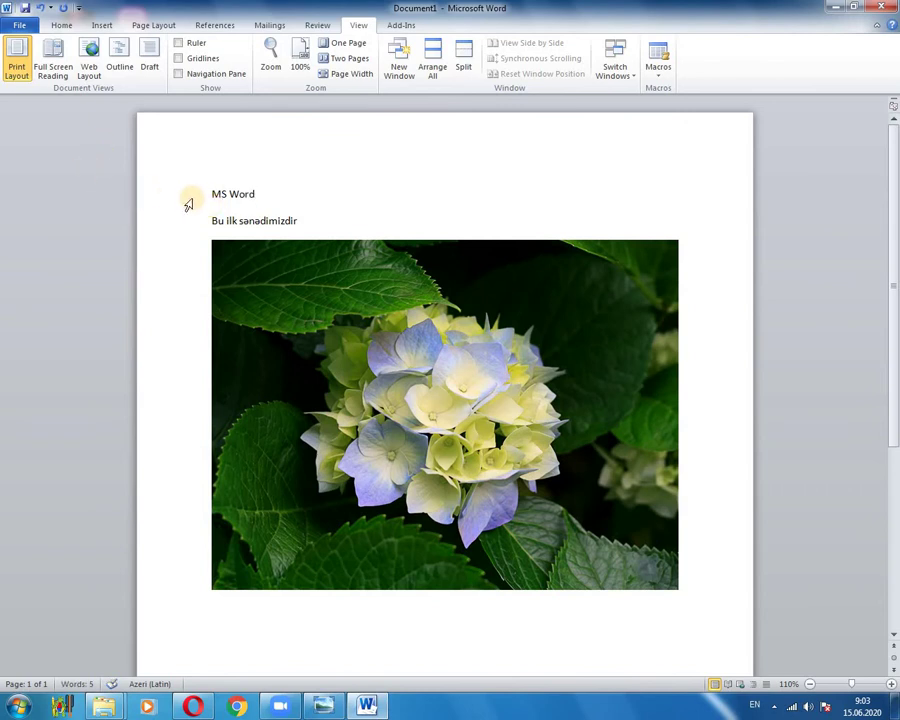
{"action": "left_click", "coordinate": [186, 200]}
- Apply the Heading 1 style to the 'MS Word' title line
{"action": "left_click", "coordinate": [61, 25]}
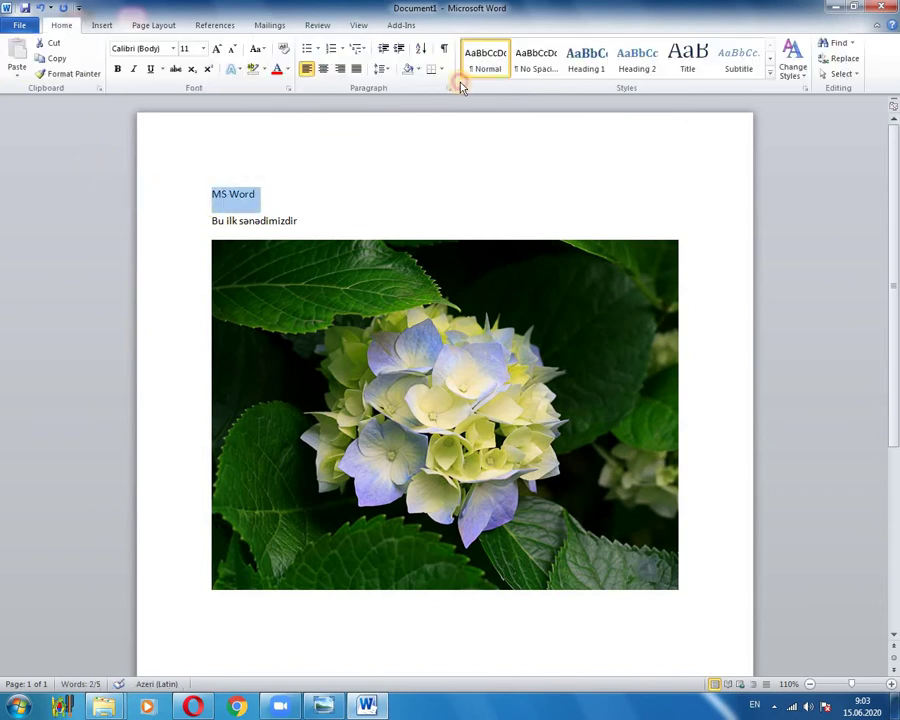
{"action": "left_click", "coordinate": [586, 62]}
{"action": "left_click", "coordinate": [315, 222]}
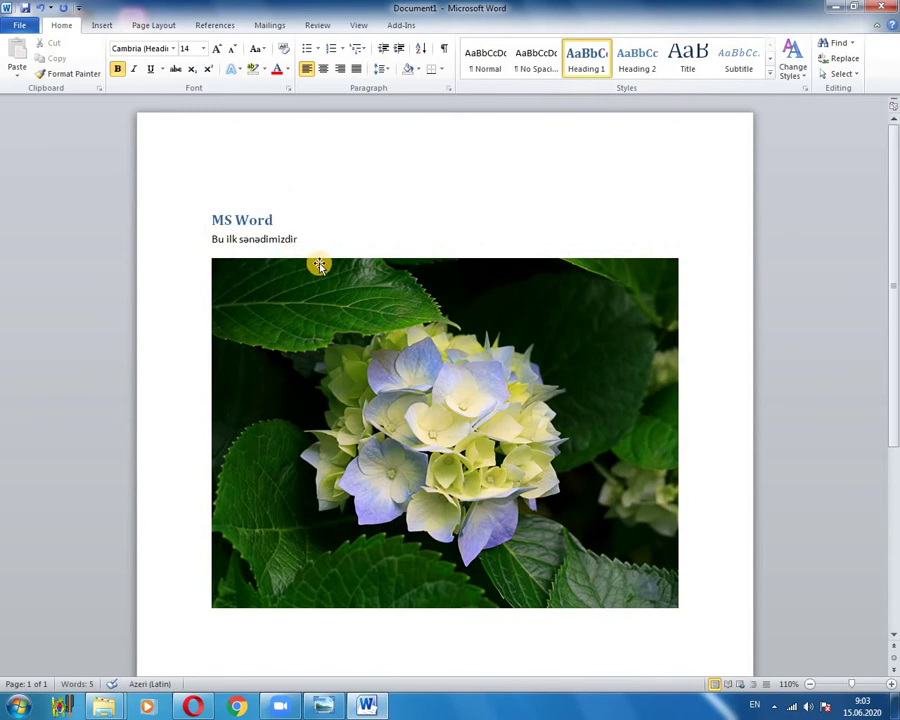
{"action": "scroll", "coordinate": [330, 280], "scroll_direction": "down", "scroll_amount": 2}
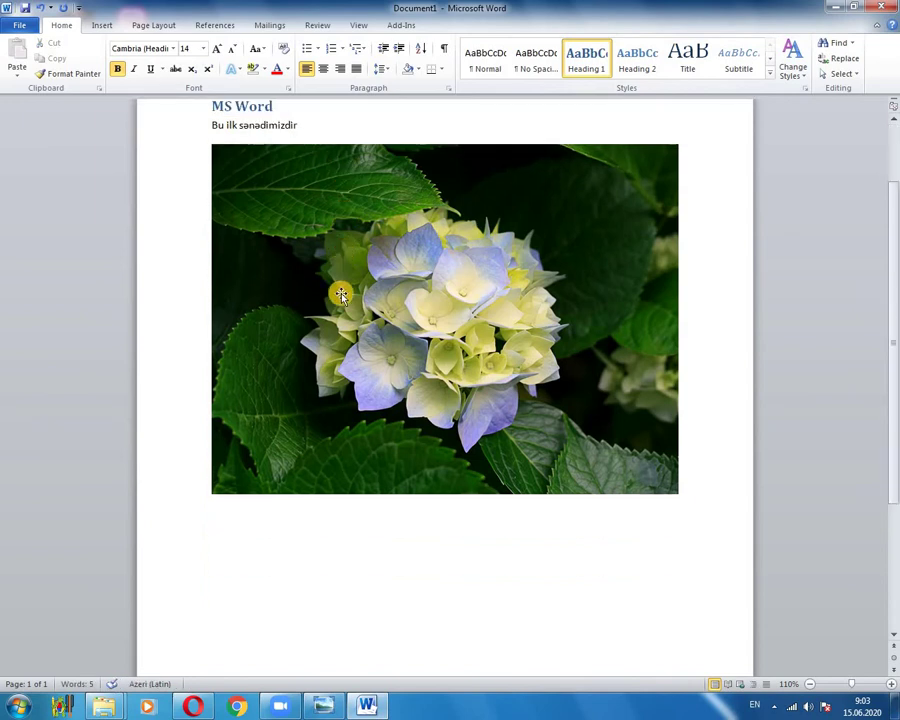
{"action": "left_click", "coordinate": [358, 25]}
{"action": "scroll", "coordinate": [445, 480], "scroll_direction": "up", "scroll_amount": 1}
{"action": "scroll", "coordinate": [445, 480], "scroll_direction": "up", "scroll_amount": 2}
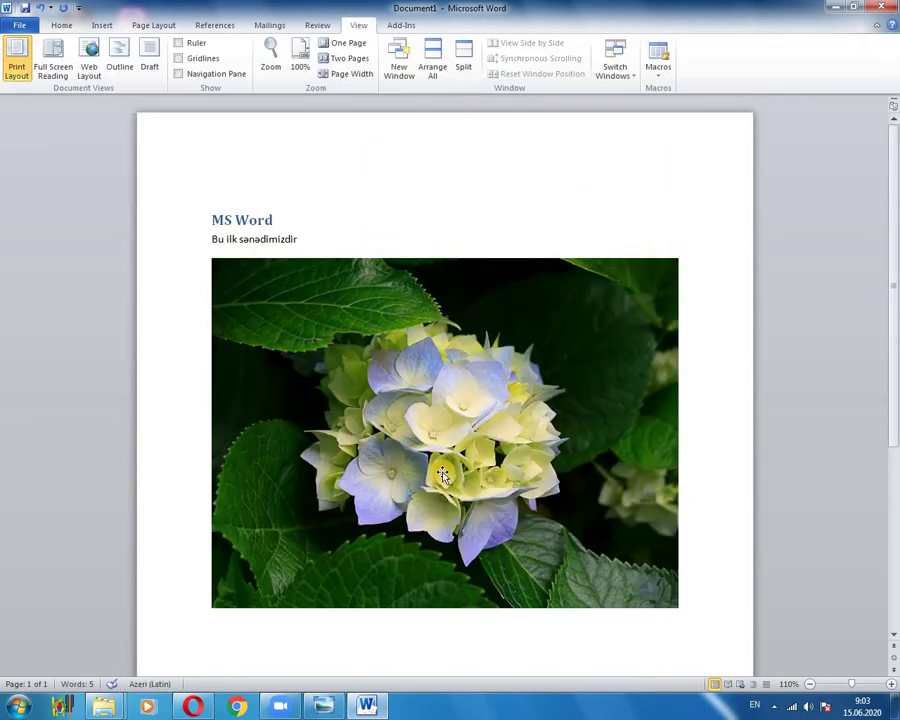
- Select the MS Word heading, the sentence and the hydrangea photo, then turn the rulers back on
{"action": "left_click", "coordinate": [165, 226]}
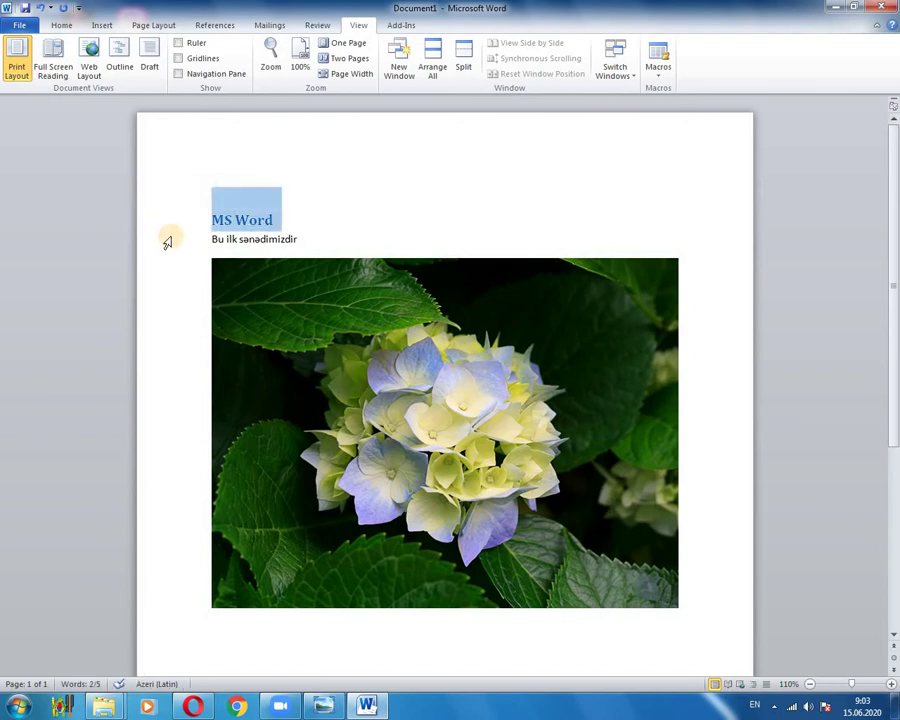
{"action": "left_click", "coordinate": [168, 241]}
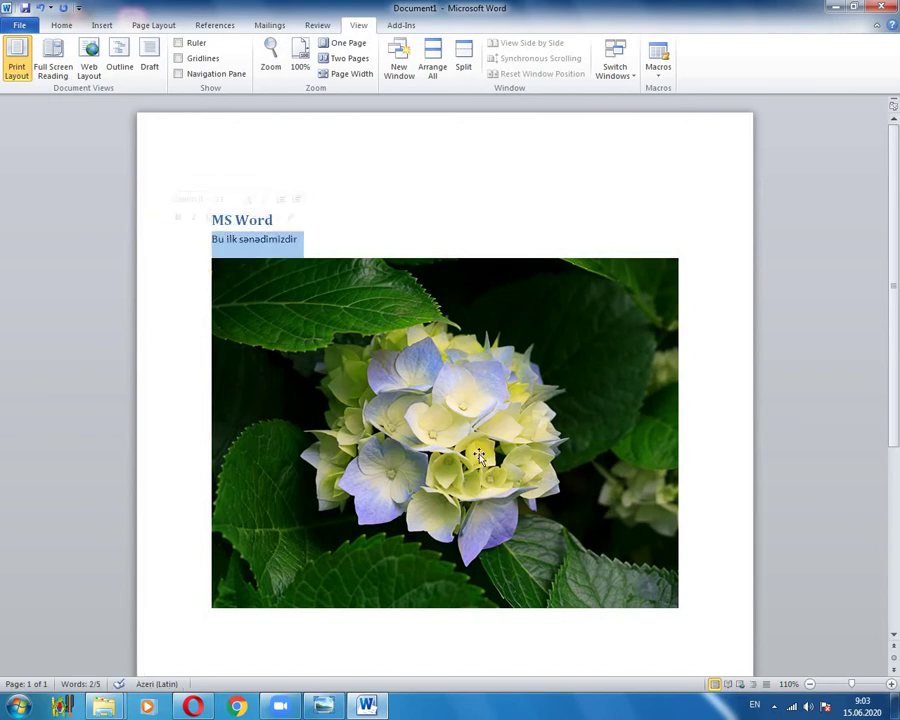
{"action": "left_click", "coordinate": [383, 443]}
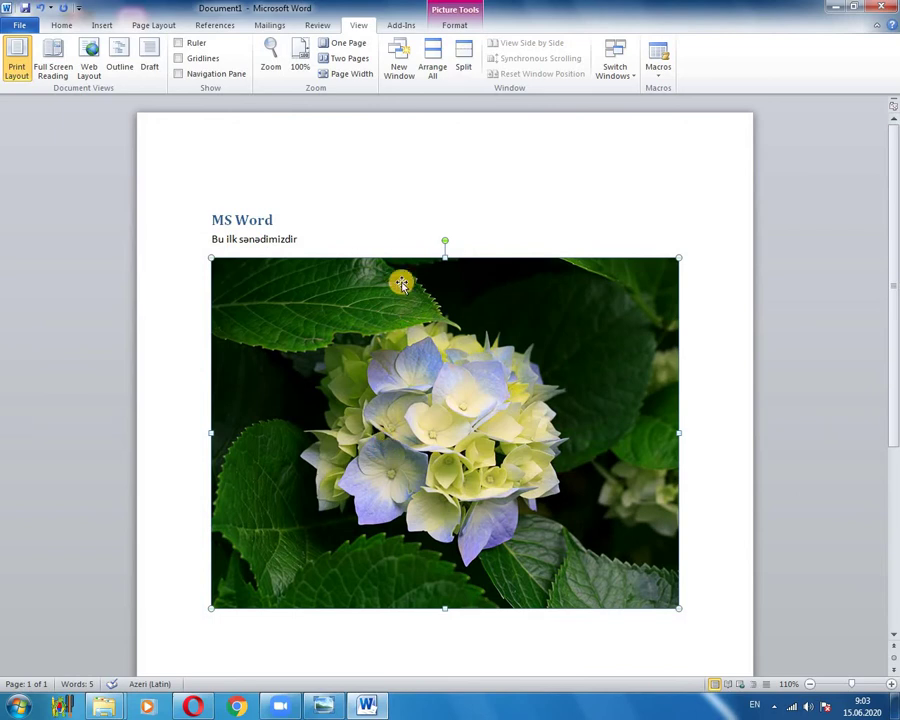
{"action": "left_click", "coordinate": [422, 208]}
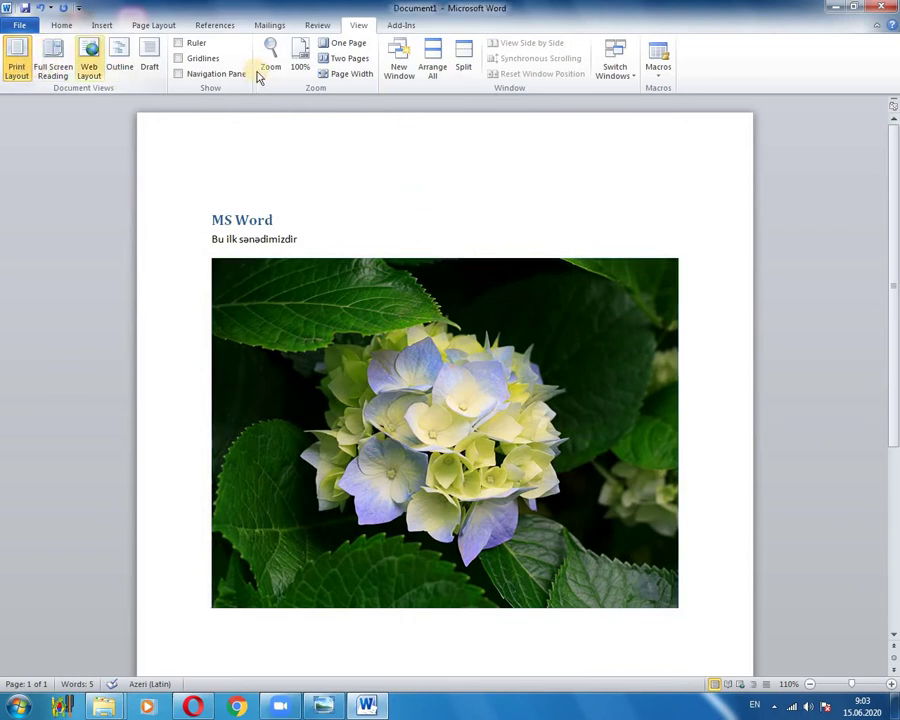
{"action": "left_click", "coordinate": [180, 45]}
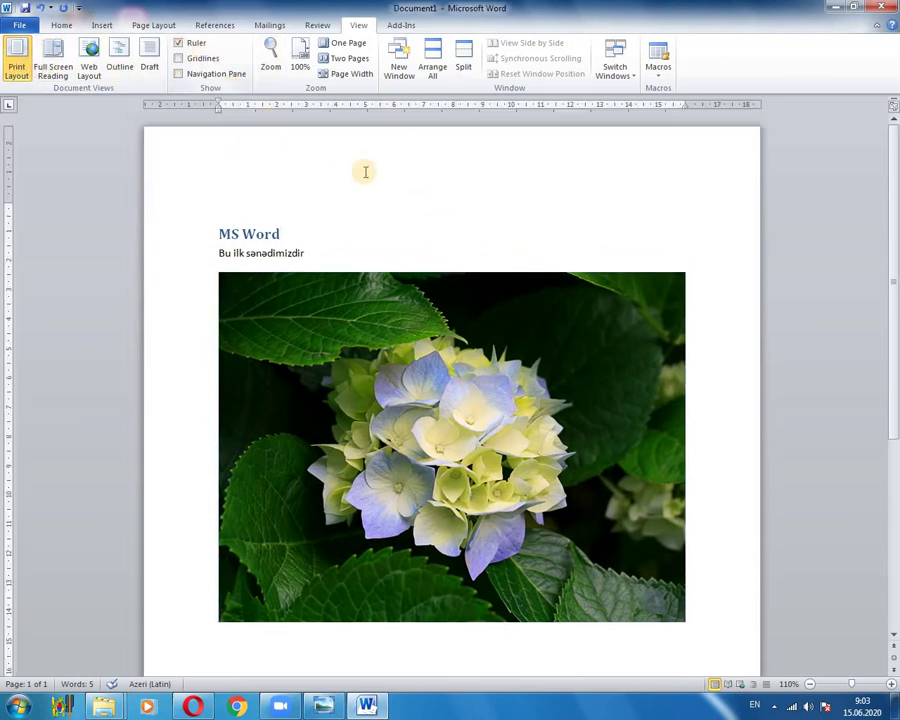
- Reselect the heading, sentence and photo, then switch to Full Screen Reading view
{"action": "left_click", "coordinate": [376, 247]}
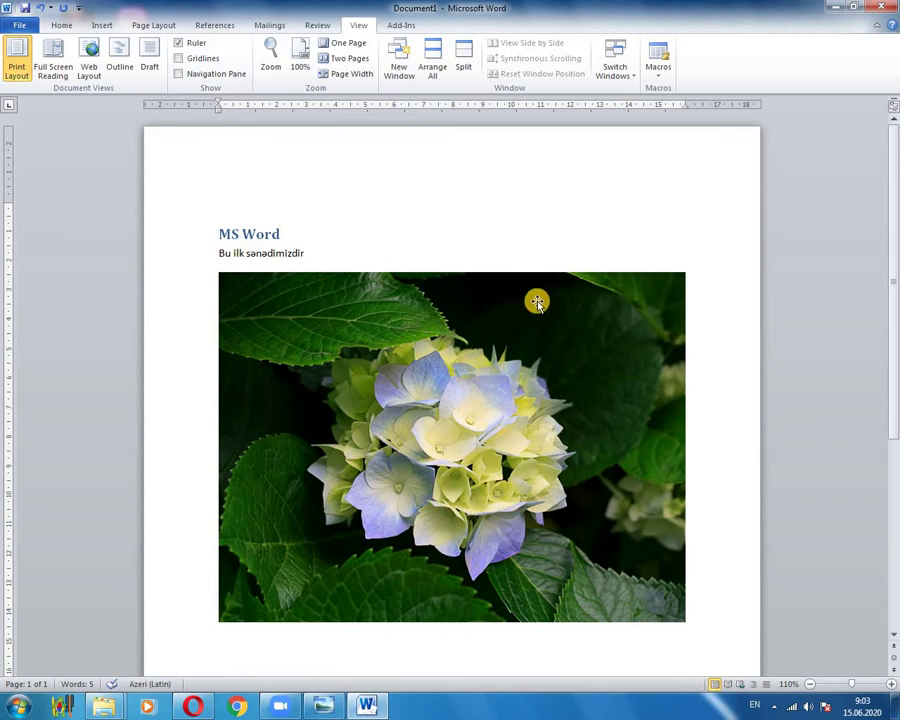
{"action": "left_click", "coordinate": [165, 236]}
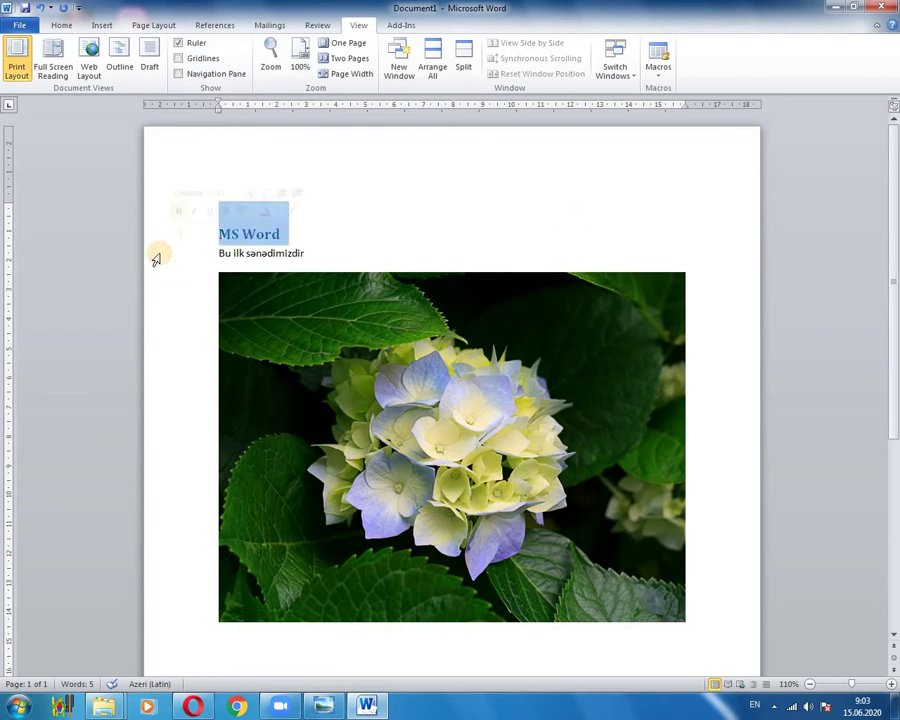
{"action": "left_click", "coordinate": [143, 250]}
{"action": "left_click", "coordinate": [276, 362]}
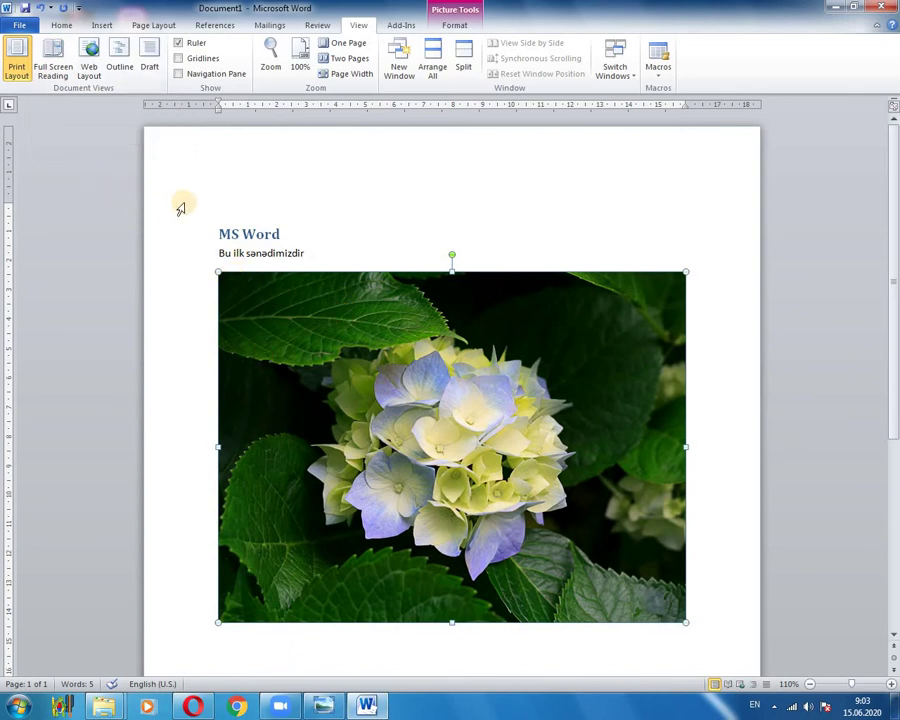
{"action": "left_click", "coordinate": [50, 68]}
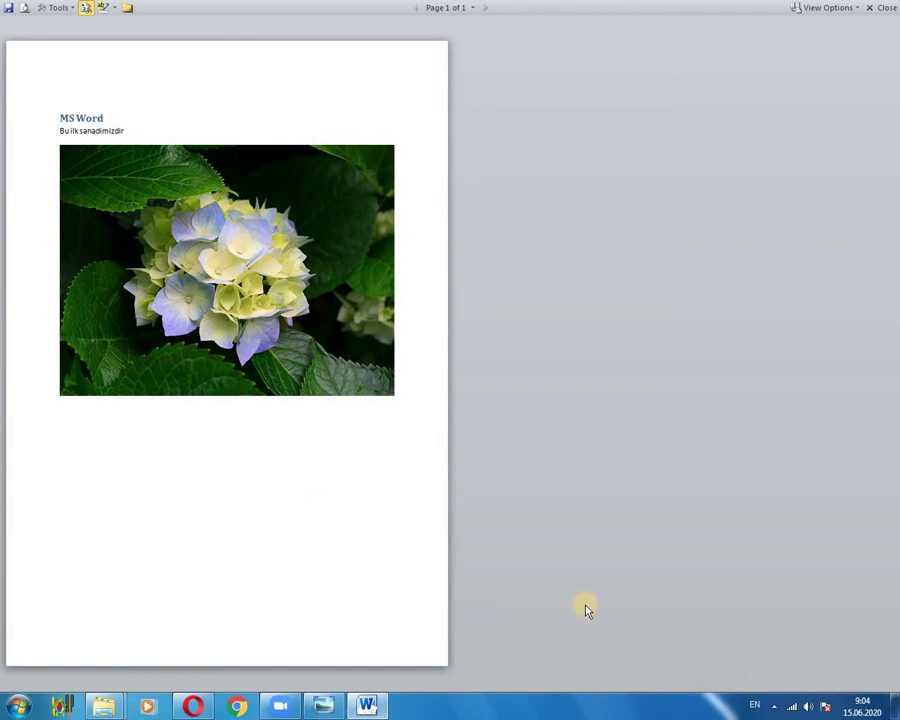
- Select the heading, sentence and photo in reading view, then close Full Screen Reading
{"action": "left_click", "coordinate": [24, 120]}
{"action": "left_click", "coordinate": [25, 131]}
{"action": "left_click", "coordinate": [175, 211]}
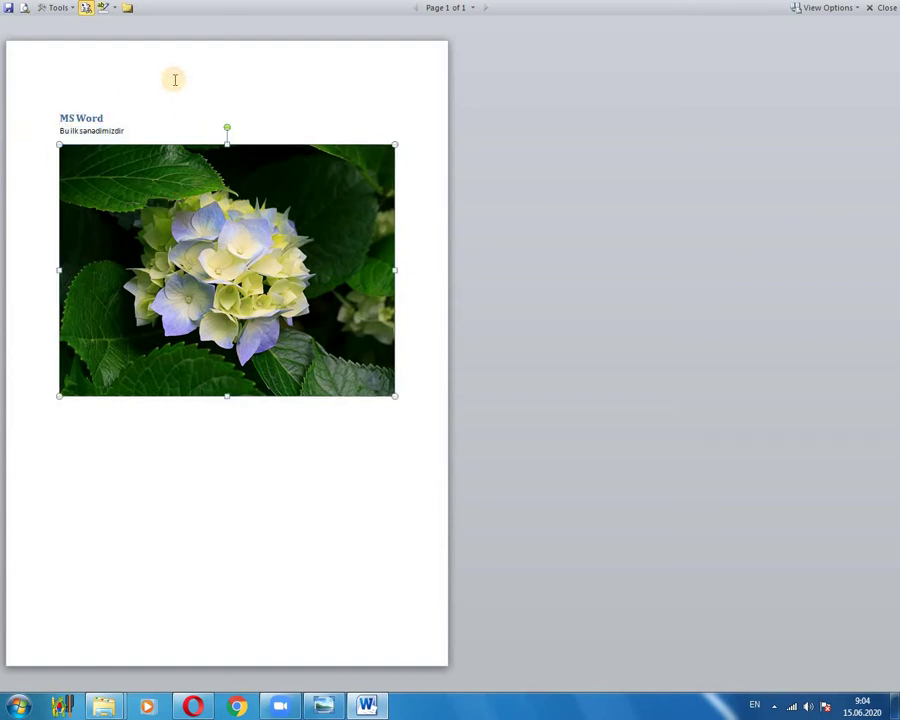
{"action": "left_click", "coordinate": [145, 133]}
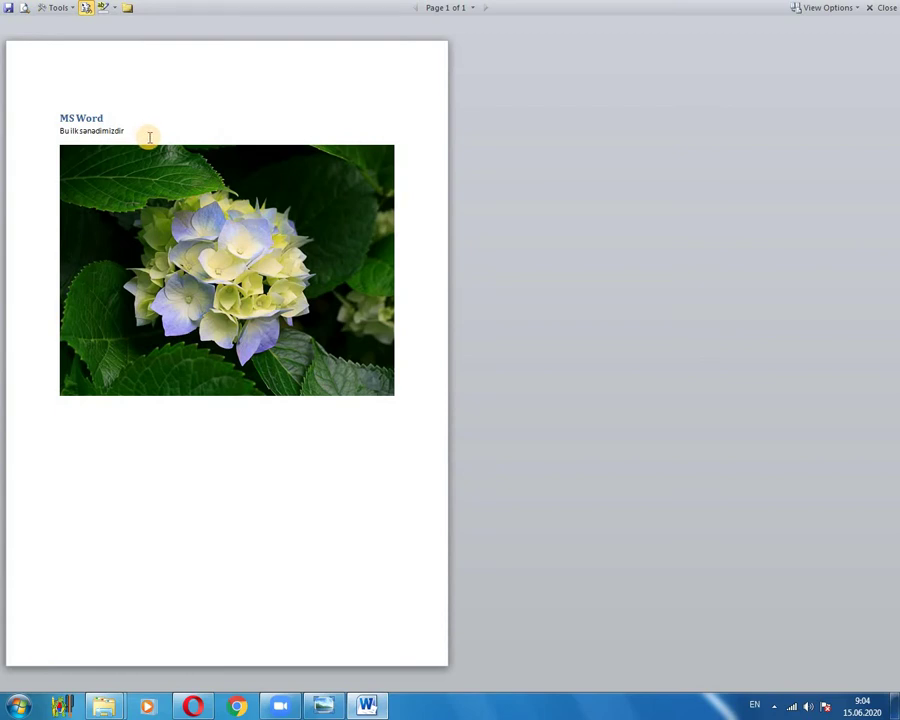
{"action": "left_click", "coordinate": [886, 10]}
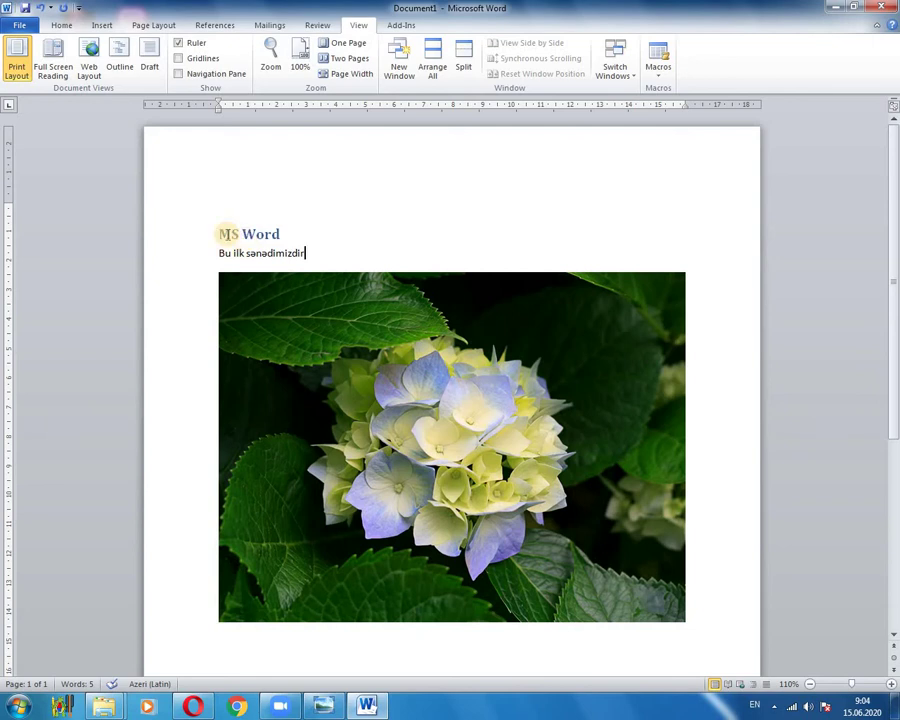
- Switch to Web Layout, select the photo, and leave a stray 'g' after 'Bu ilk sənədimizdir'
{"action": "left_click", "coordinate": [90, 72]}
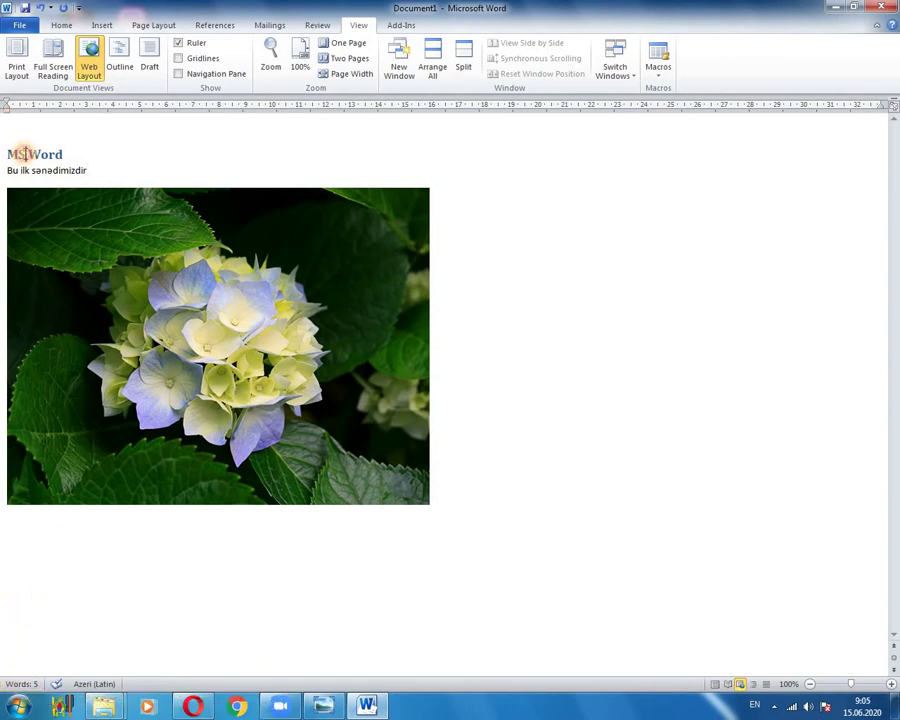
{"action": "left_click", "coordinate": [118, 170]}
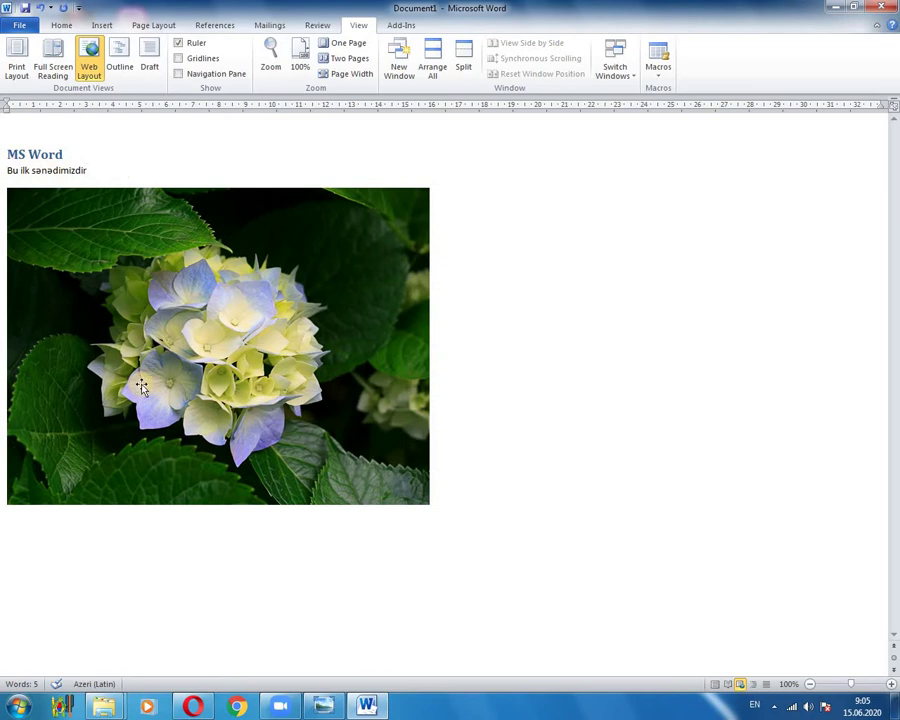
{"action": "left_click_drag", "start_coordinate": [142, 387], "coordinate": [297, 334]}
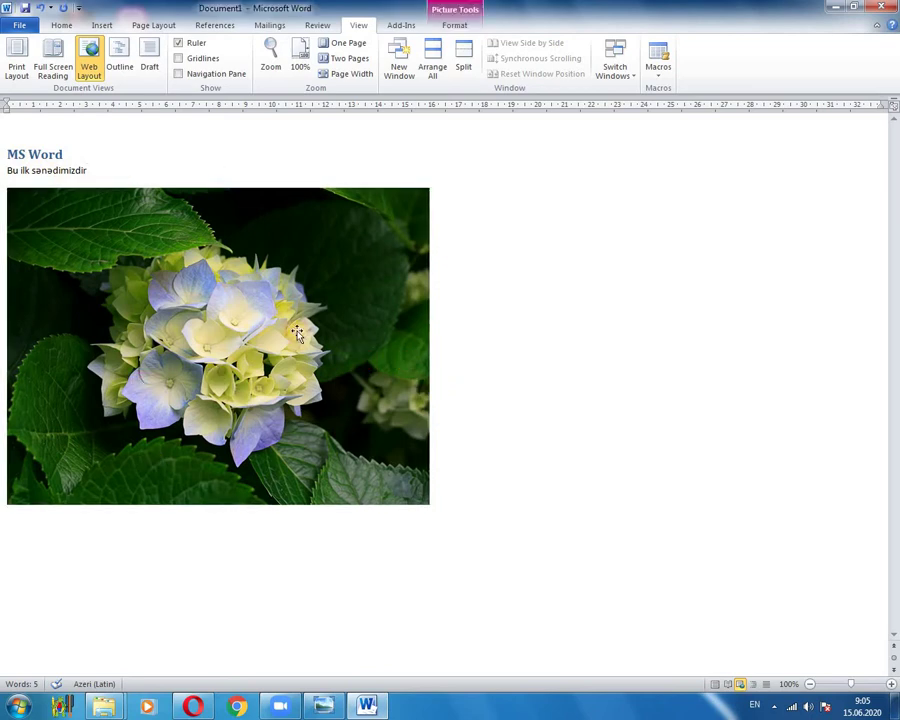
{"action": "left_click", "coordinate": [118, 169]}
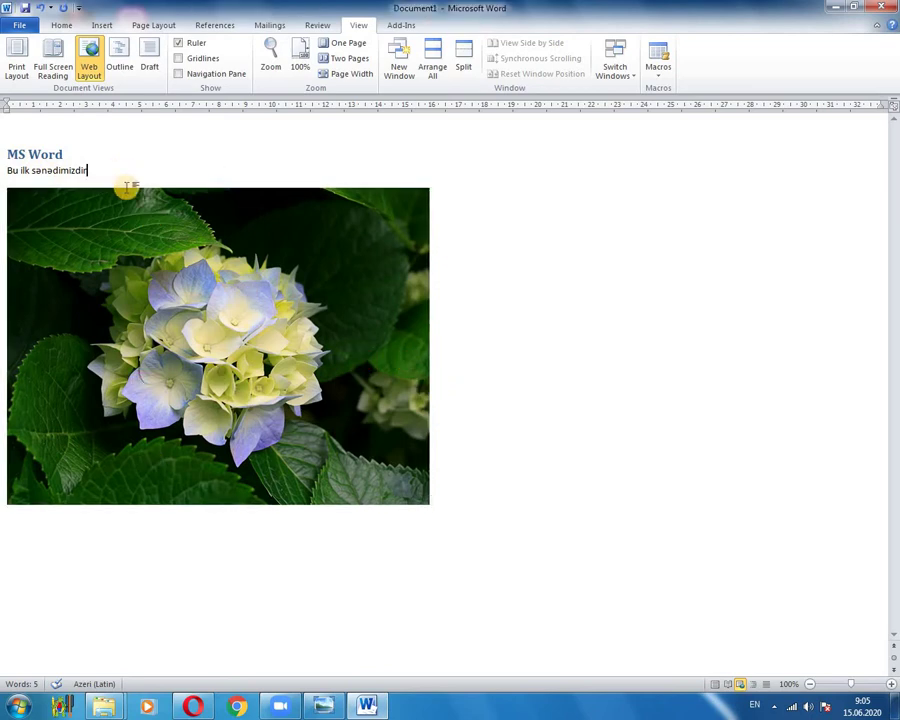
{"action": "type", "text": "g6"}
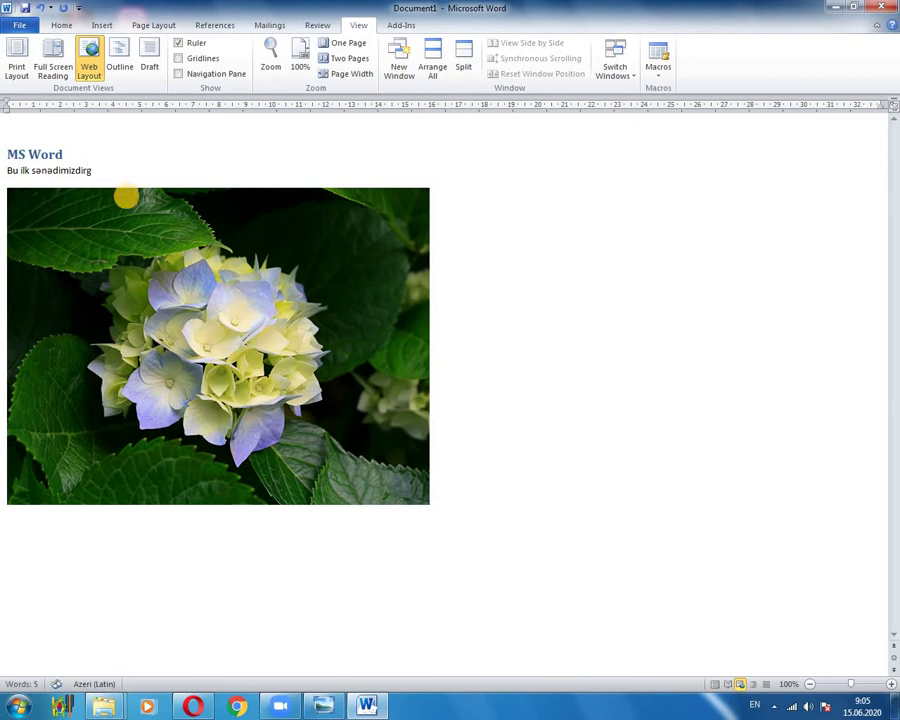
{"action": "key", "text": "BackSpace"}
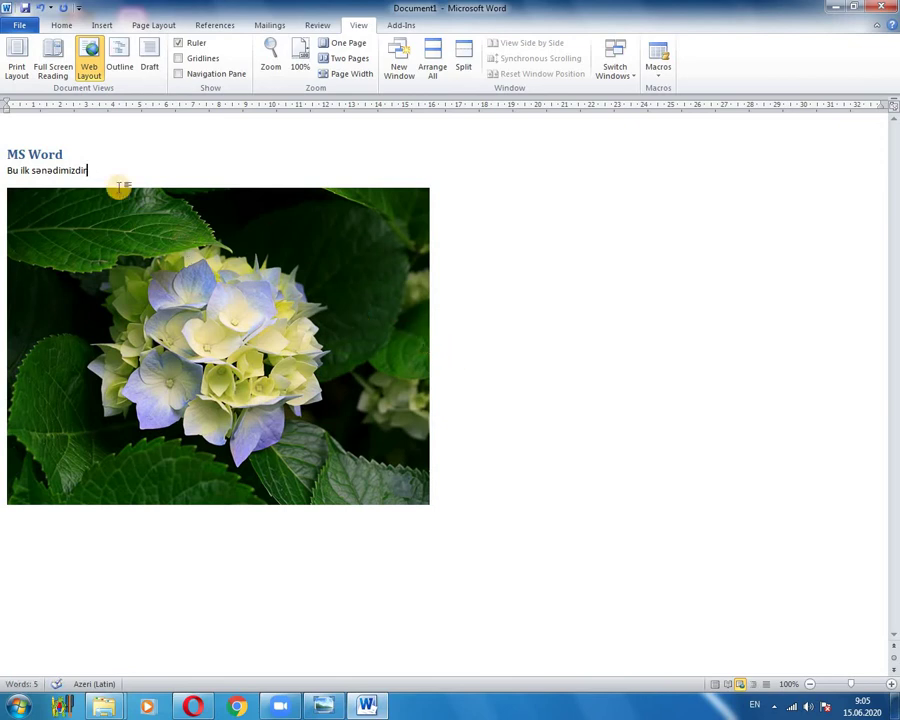
- In Outline view, collapse, expand and re-collapse the MS Word heading, then close Outline view
{"action": "left_click", "coordinate": [120, 70]}
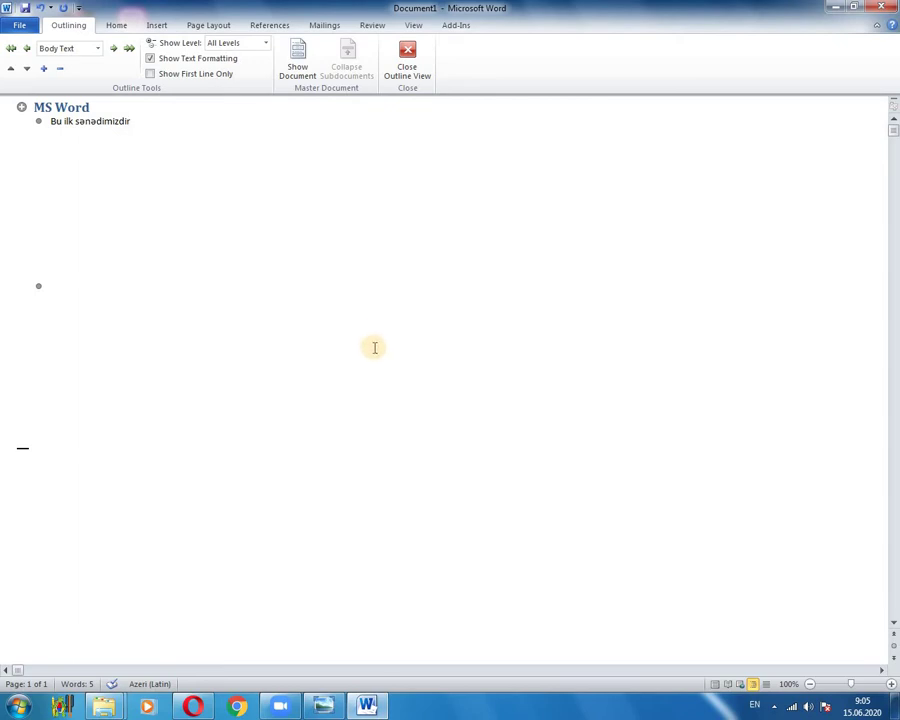
{"action": "double_click", "coordinate": [21, 106]}
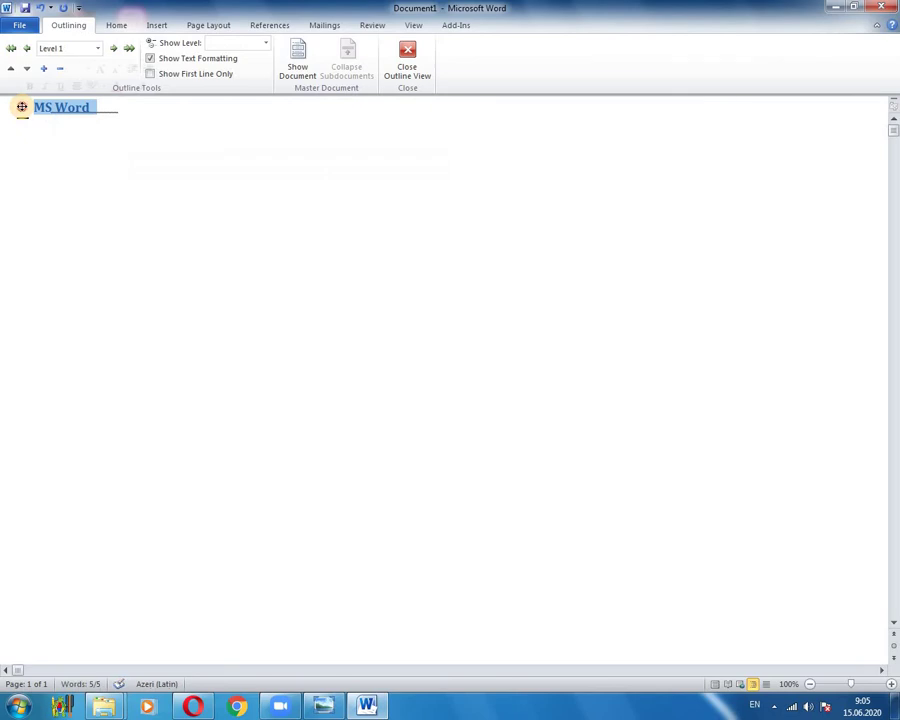
{"action": "double_click", "coordinate": [21, 107]}
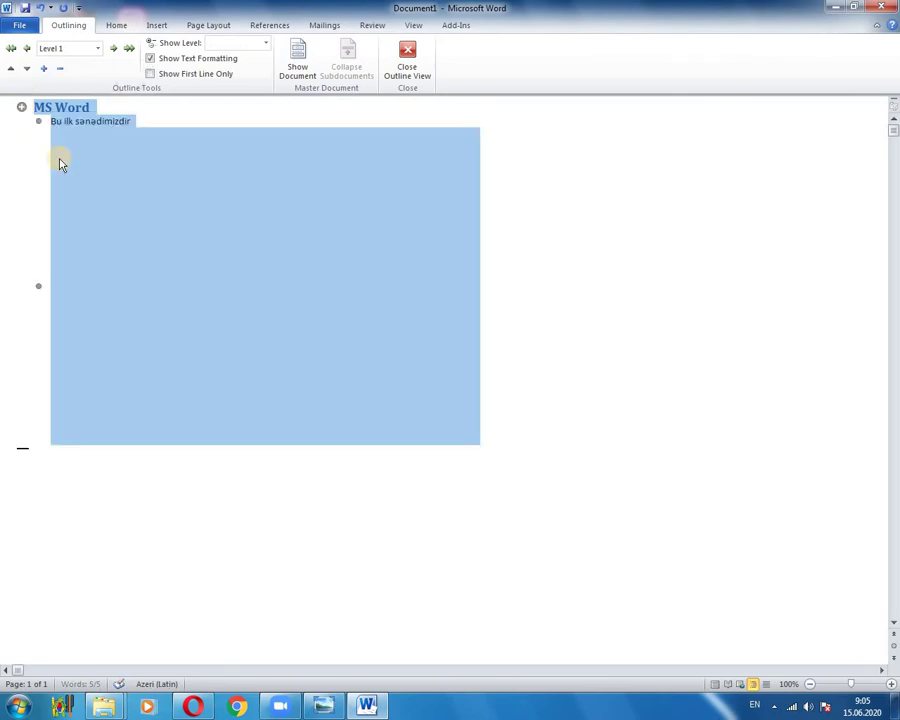
{"action": "double_click", "coordinate": [20, 107]}
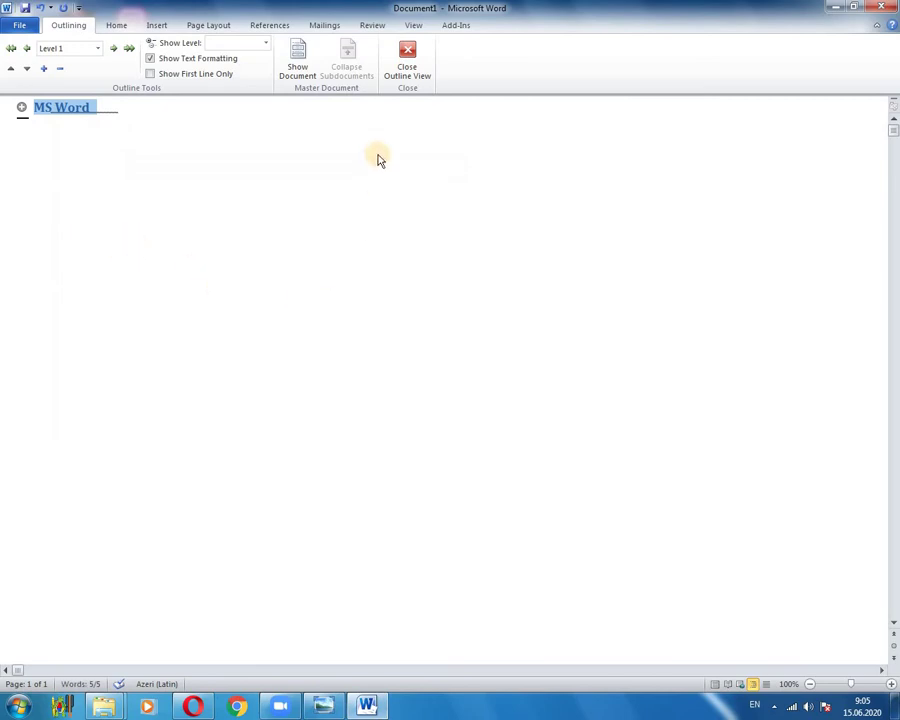
{"action": "left_click", "coordinate": [412, 70]}
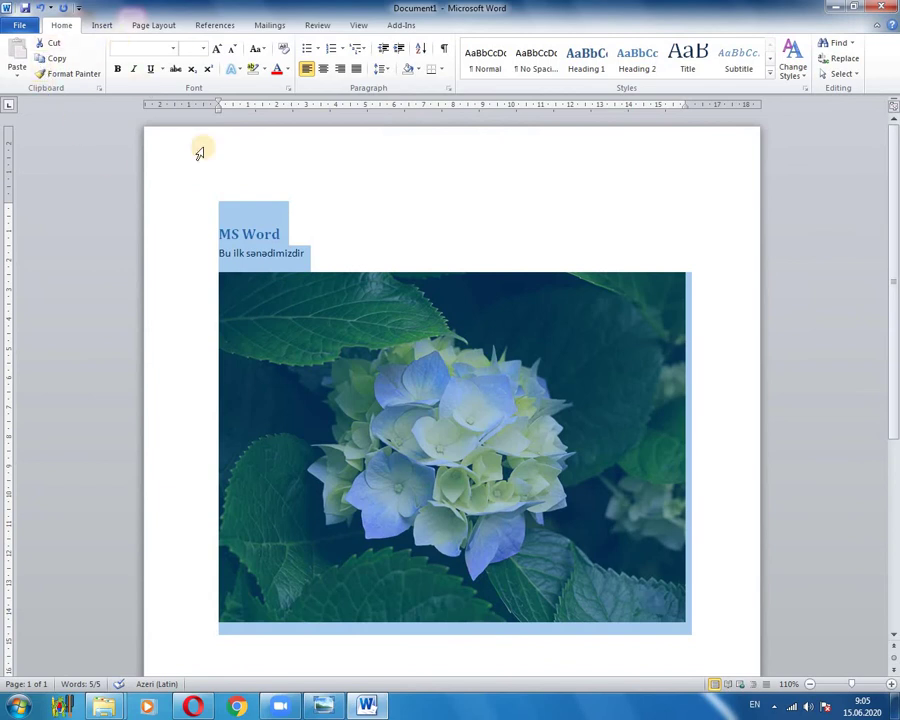
- Deselect the document text and switch to Draft view from the View tab
{"action": "left_click", "coordinate": [297, 214]}
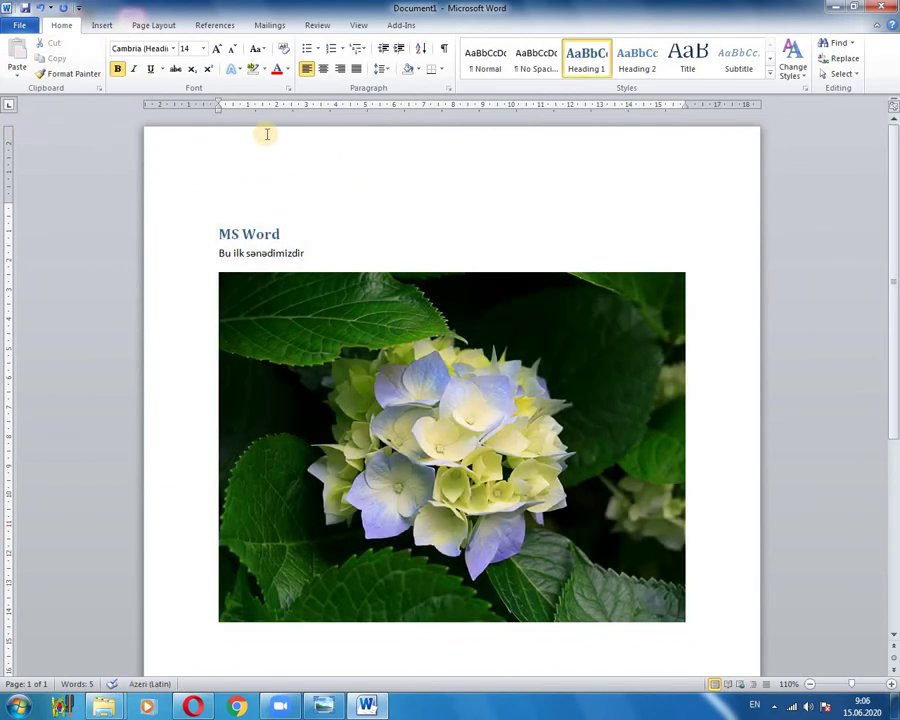
{"action": "left_click", "coordinate": [360, 25]}
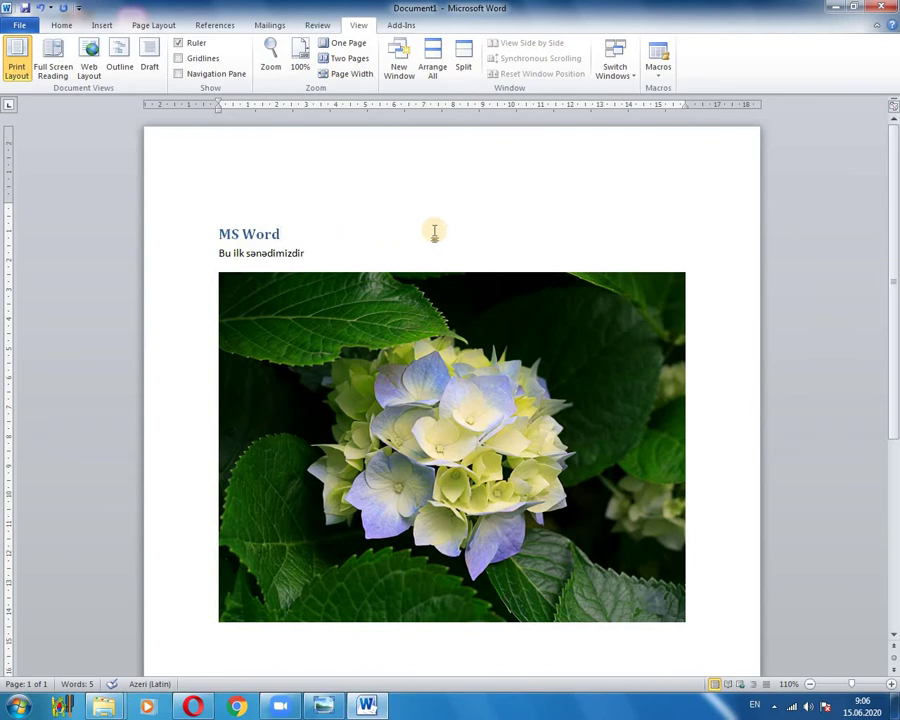
{"action": "left_click", "coordinate": [150, 64]}
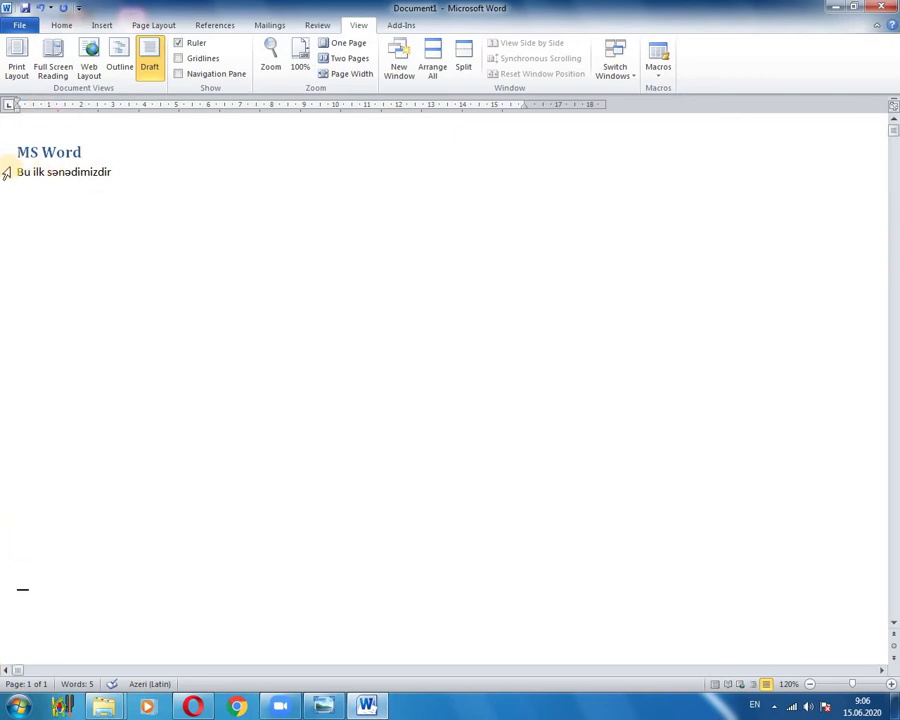
- Select and deselect the 'Bu ilk sənədimizdir' line, then switch back to Print Layout view
{"action": "left_click", "coordinate": [4, 173]}
{"action": "left_click", "coordinate": [44, 245]}
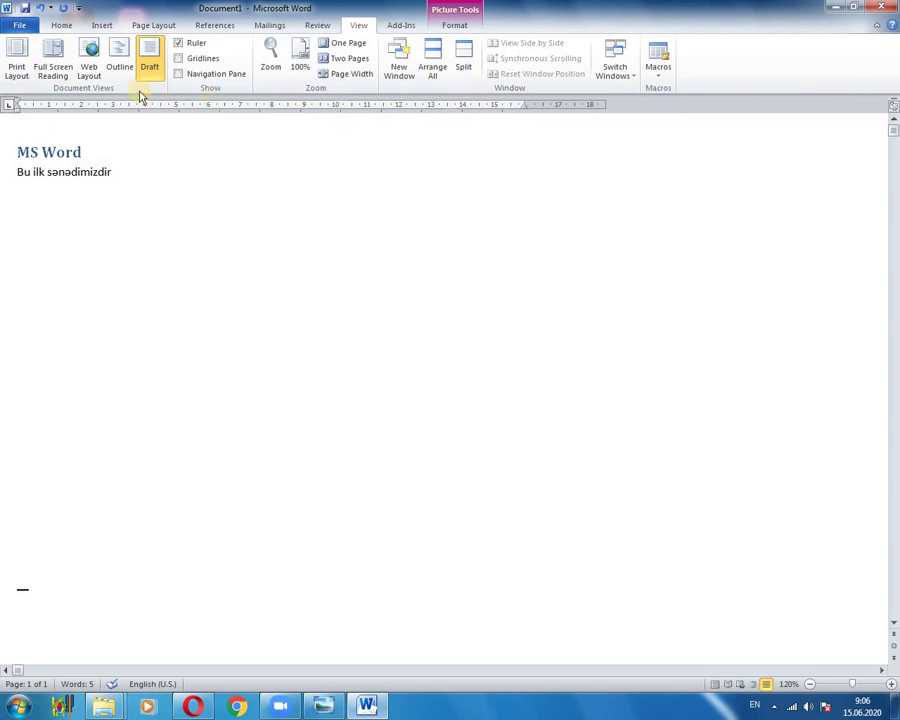
{"action": "left_click", "coordinate": [25, 62]}
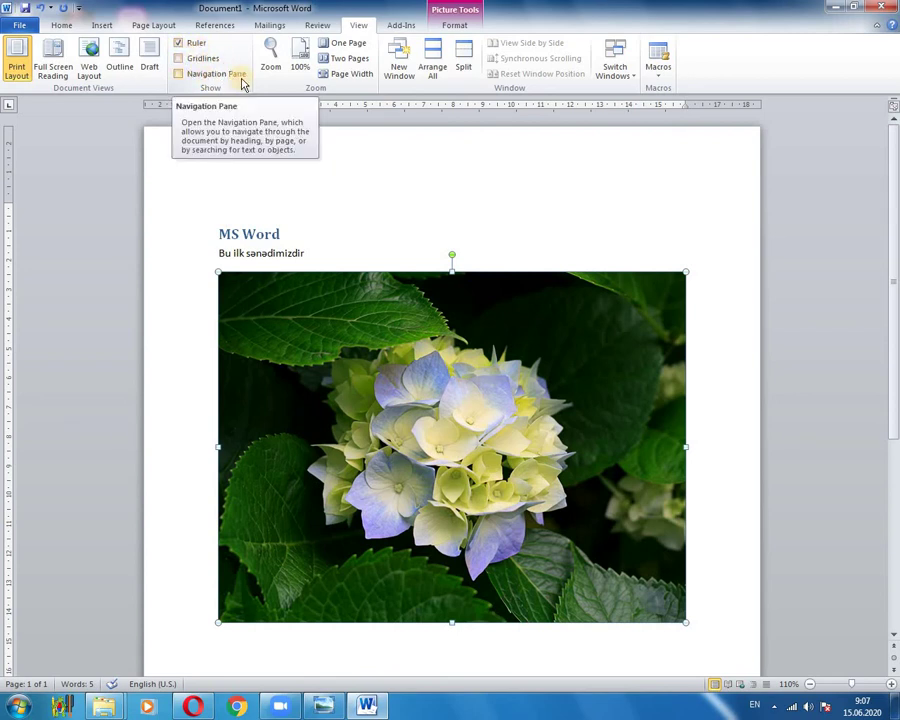
- Leave the rulers hidden, toggle gridlines on and off, and open the Navigation Pane
{"action": "left_click", "coordinate": [179, 45]}
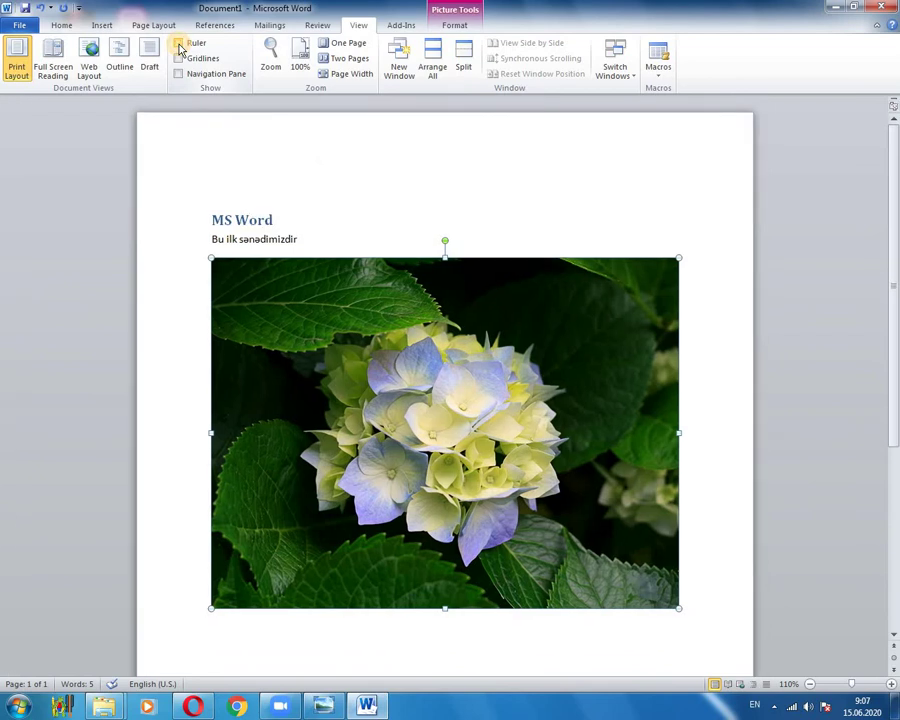
{"action": "left_click", "coordinate": [179, 45]}
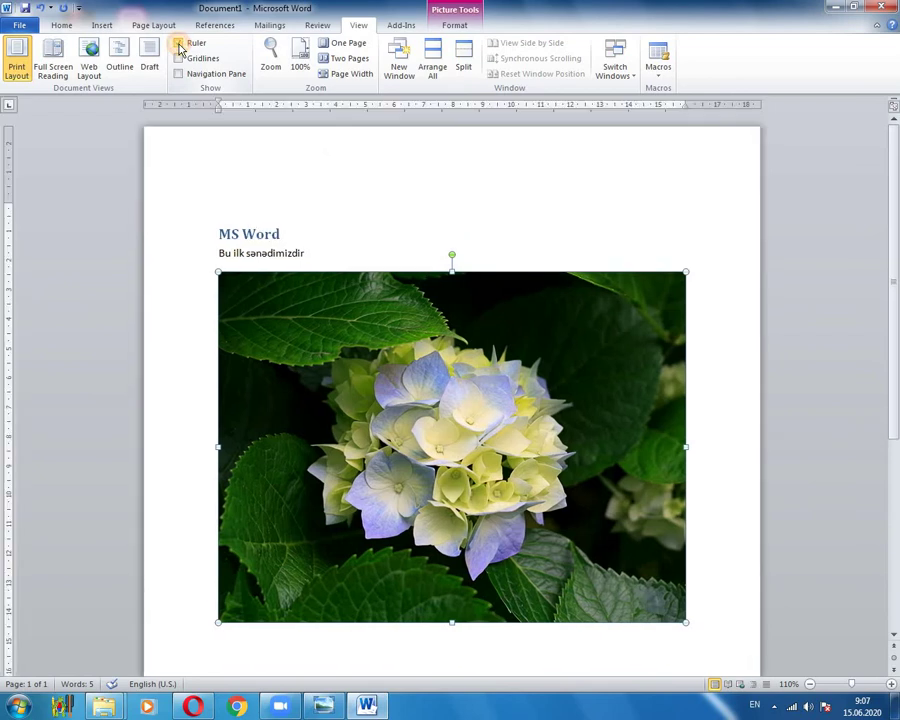
{"action": "left_click", "coordinate": [179, 45]}
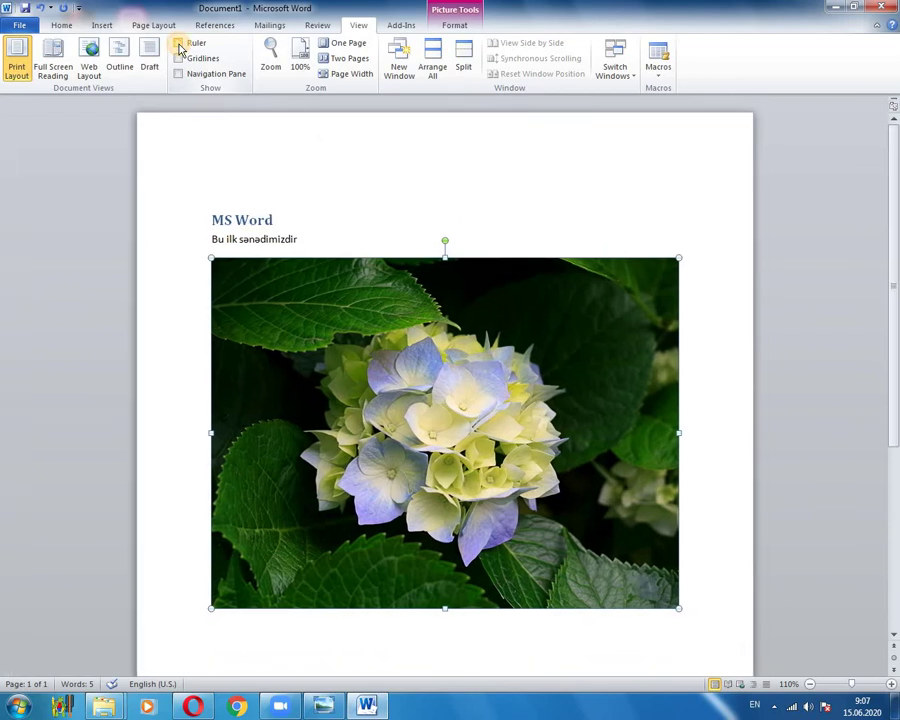
{"action": "left_click", "coordinate": [179, 59]}
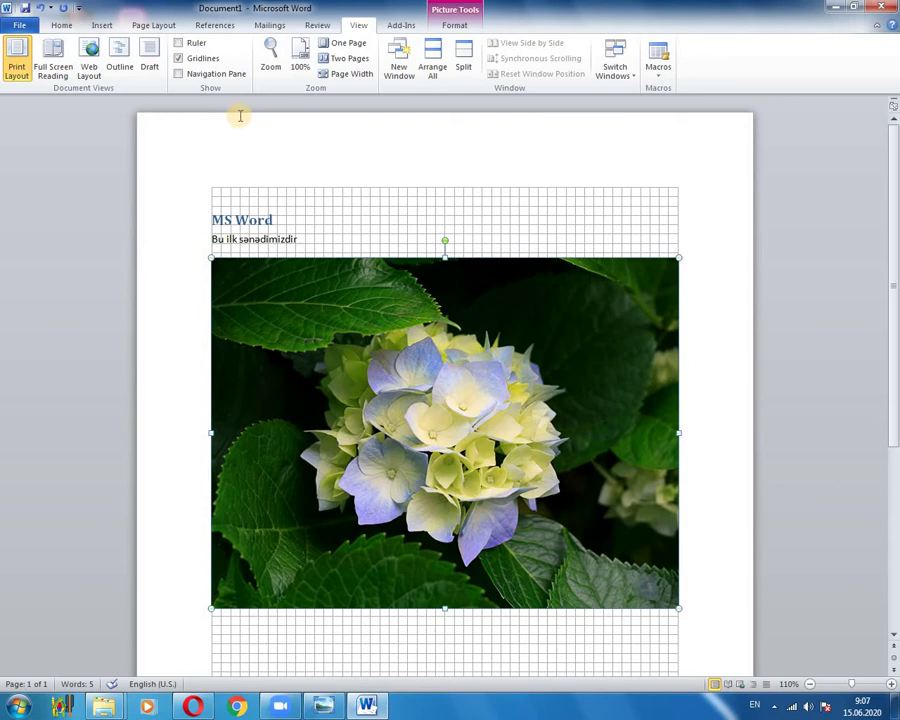
{"action": "left_click", "coordinate": [178, 58]}
{"action": "left_click", "coordinate": [177, 74]}
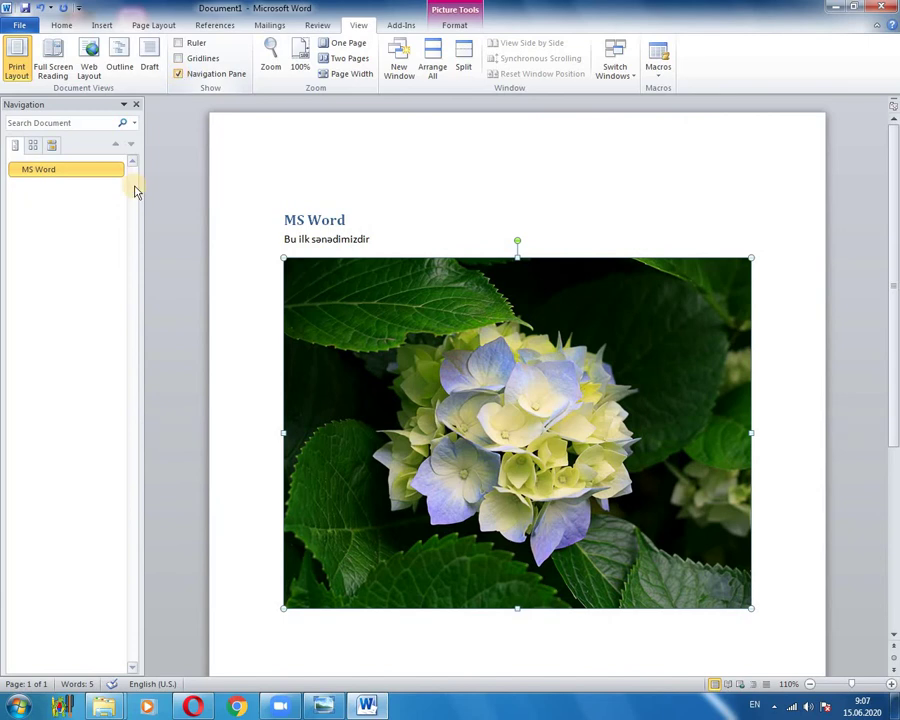
- Browse the Navigation Pane's page, results and heading tabs, then close it and show the rulers
{"action": "left_click", "coordinate": [180, 76]}
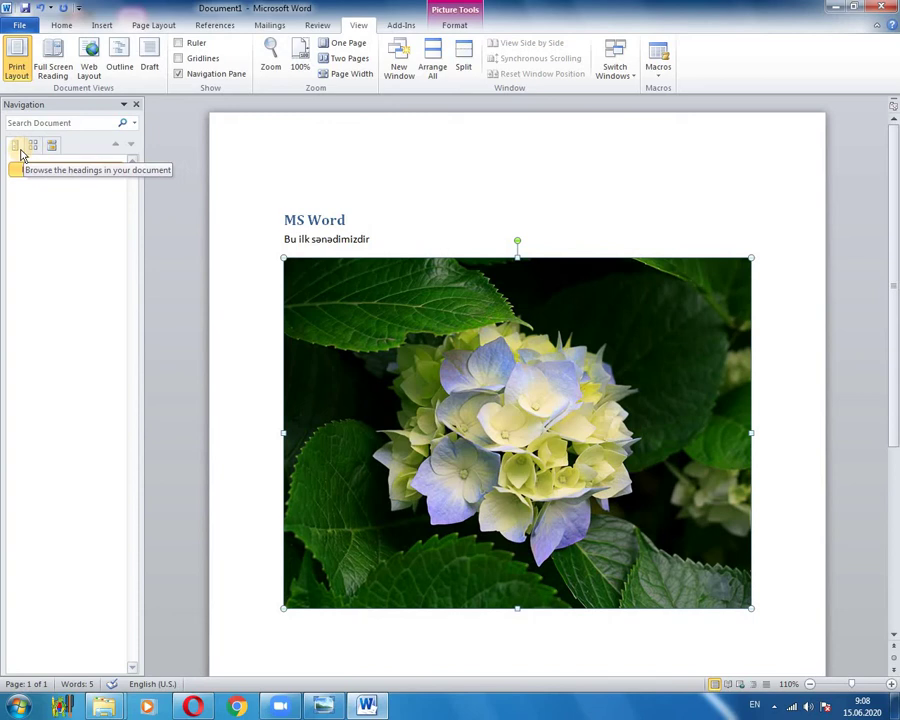
{"action": "left_click", "coordinate": [33, 147]}
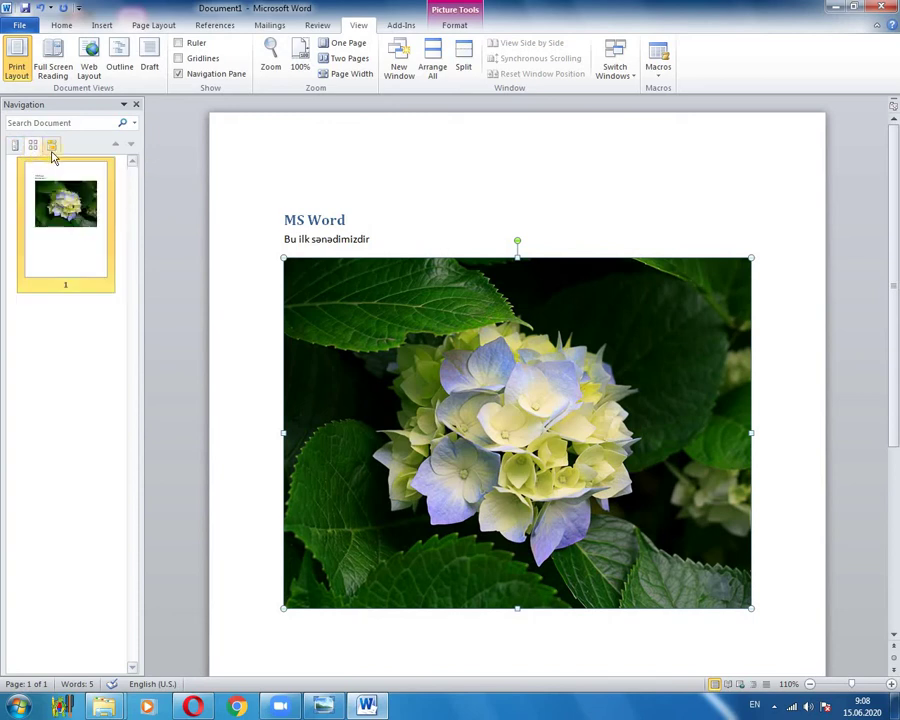
{"action": "left_click", "coordinate": [52, 147]}
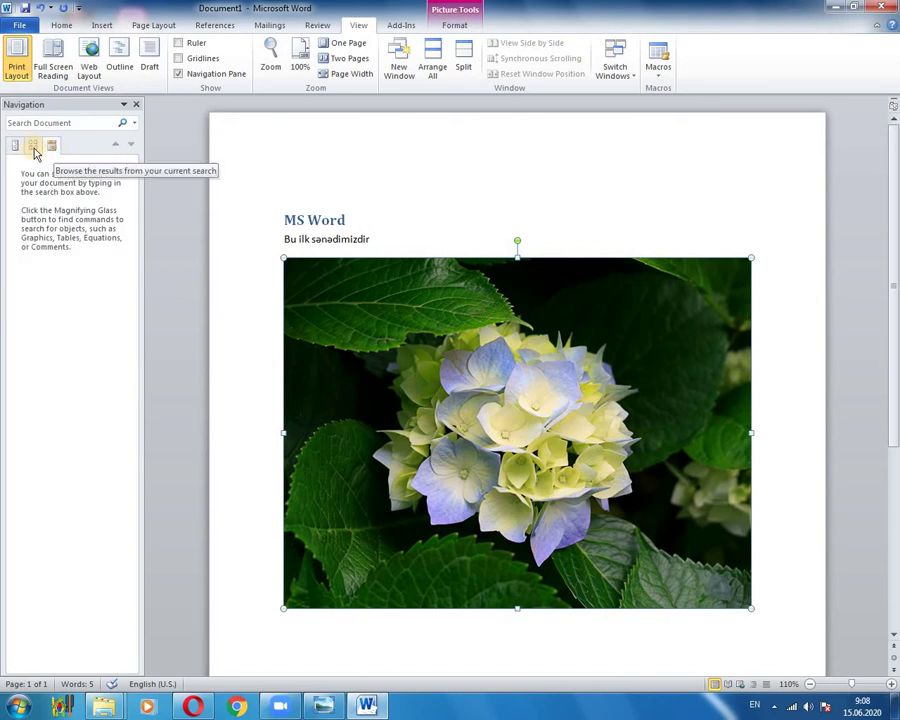
{"action": "left_click", "coordinate": [15, 145]}
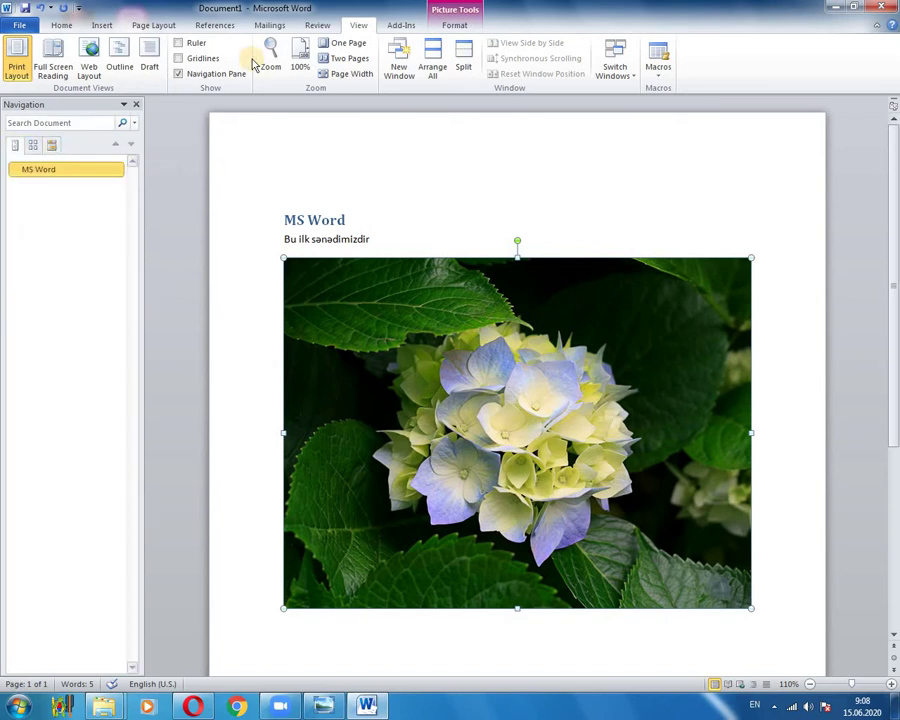
{"action": "left_click", "coordinate": [184, 74]}
{"action": "left_click", "coordinate": [178, 43]}
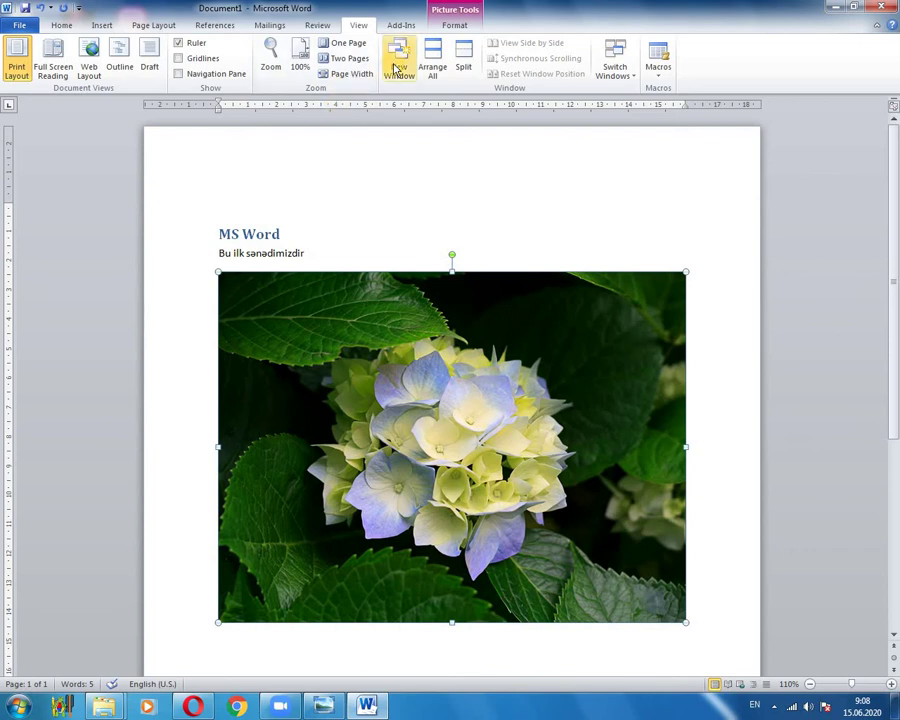
- In the Zoom dialog, try the 200%, 100% and 75% presets, ending on 200%
{"action": "left_click", "coordinate": [275, 55]}
{"action": "left_click_drag", "start_coordinate": [434, 224], "coordinate": [430, 128]}
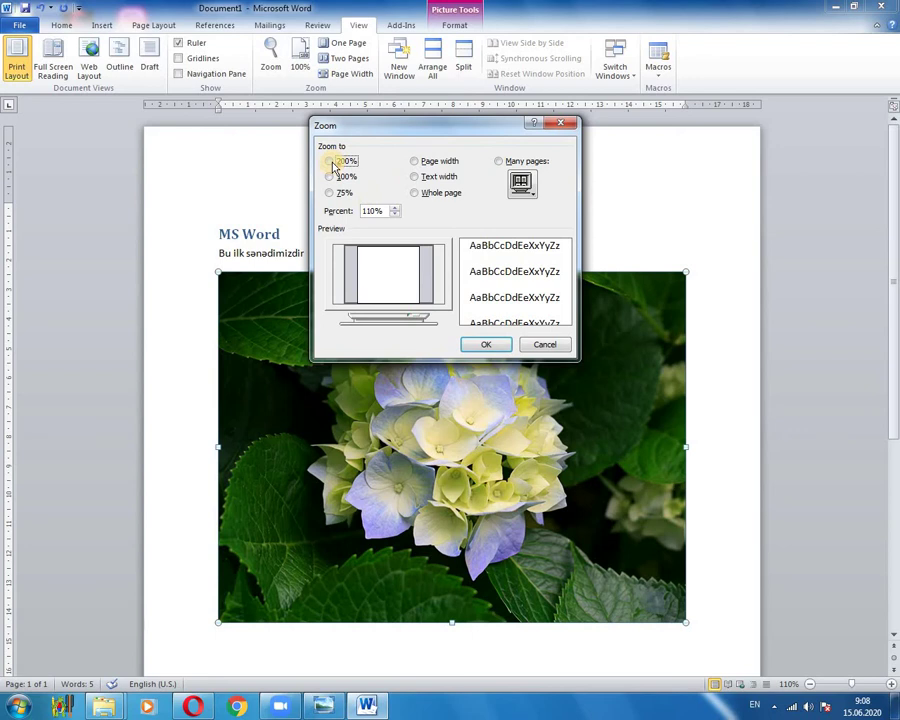
{"action": "left_click", "coordinate": [331, 163]}
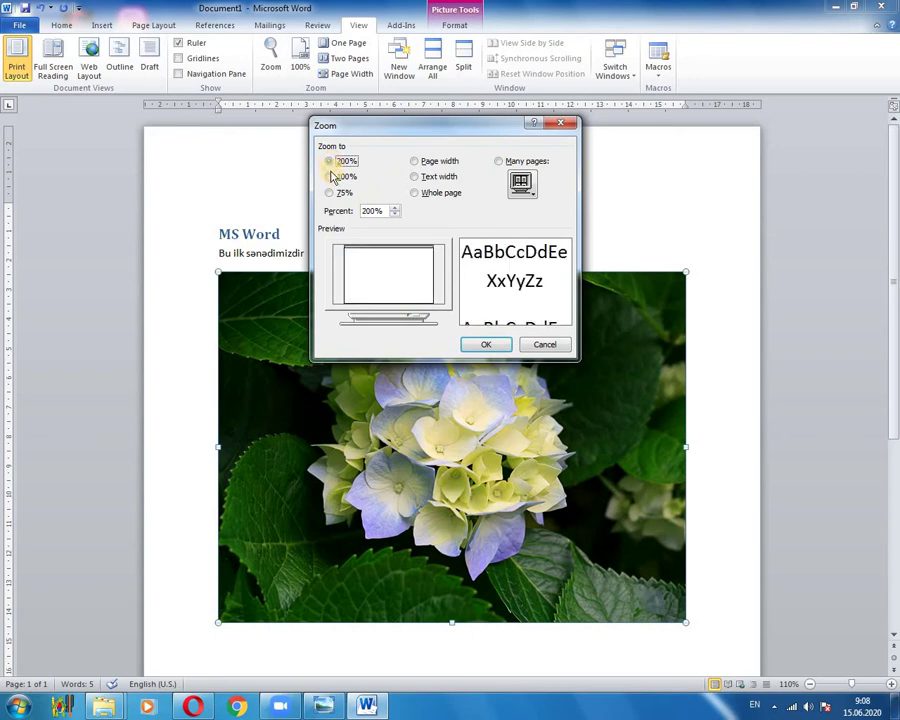
{"action": "left_click", "coordinate": [331, 178]}
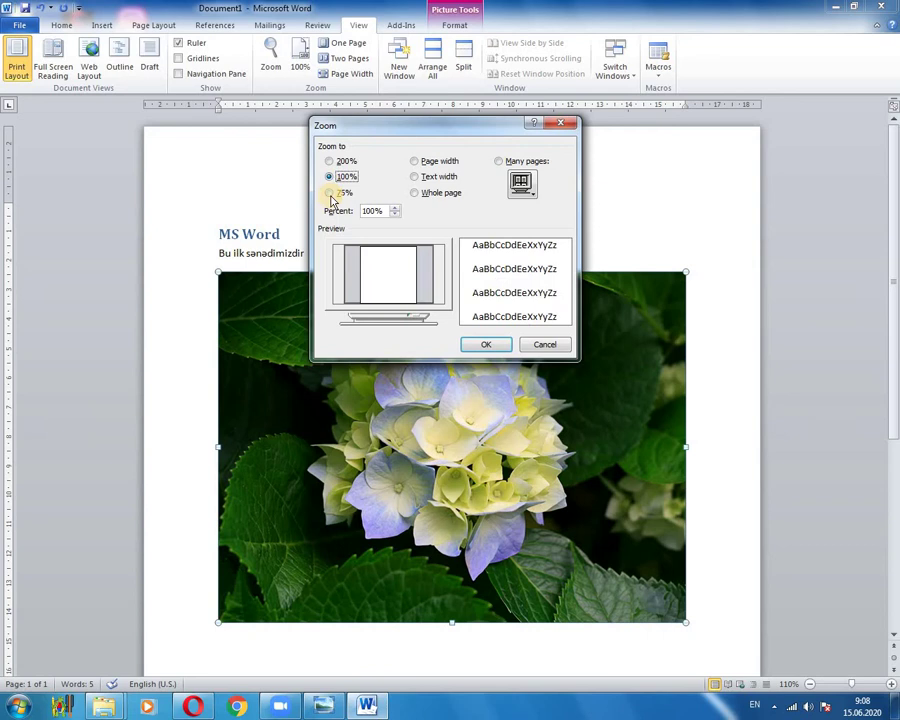
{"action": "left_click", "coordinate": [331, 195]}
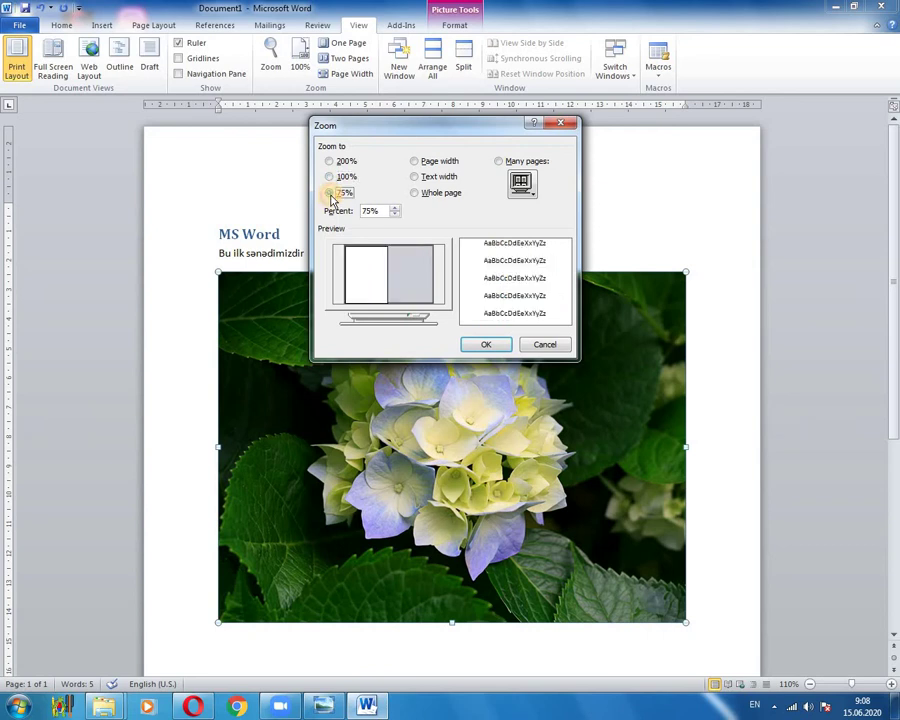
{"action": "left_click", "coordinate": [330, 162]}
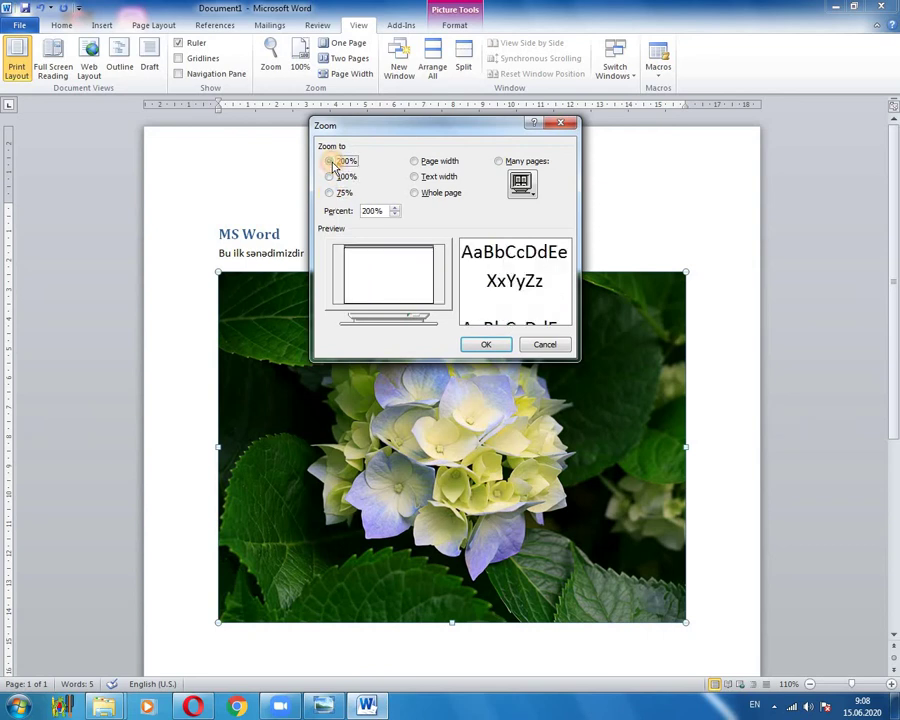
- Nudge the zoom percentage upward, then enter 200 and then 100 as the percentage
{"action": "left_click", "coordinate": [394, 208]}
{"action": "left_click", "coordinate": [394, 208]}
{"action": "left_click", "coordinate": [394, 208]}
{"action": "left_click", "coordinate": [394, 208]}
{"action": "left_click", "coordinate": [394, 208]}
{"action": "type", "text": "200"}
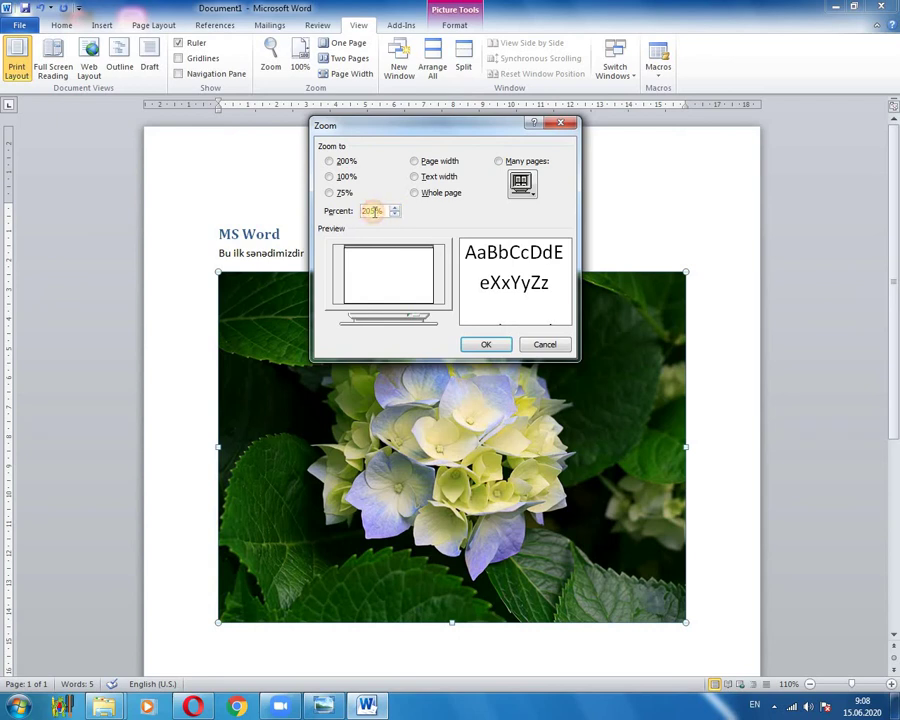
{"action": "left_click", "coordinate": [352, 214]}
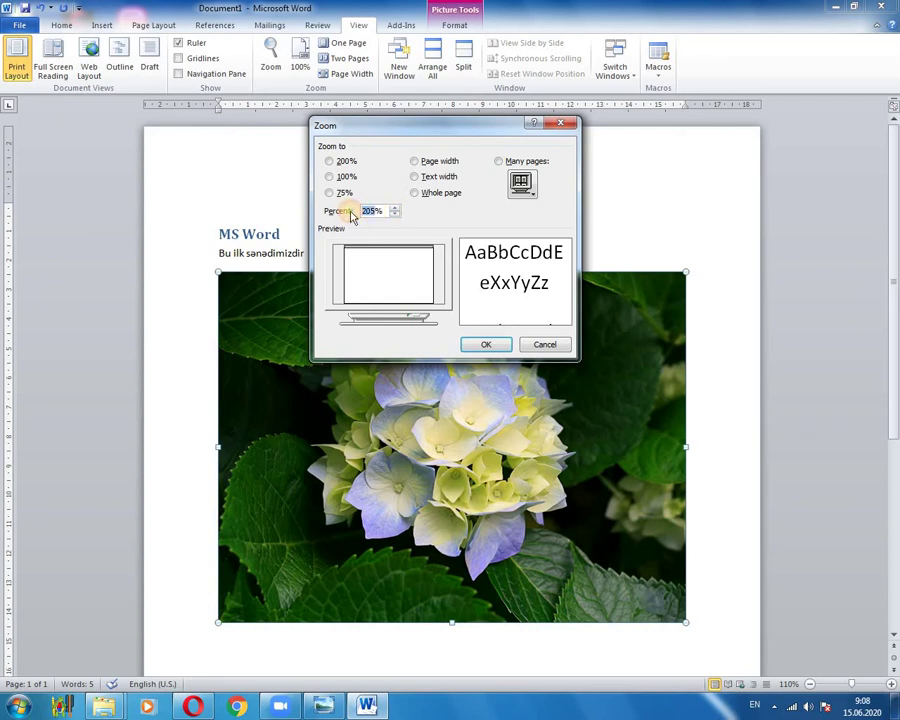
{"action": "type", "text": "100"}
{"action": "left_click", "coordinate": [375, 210]}
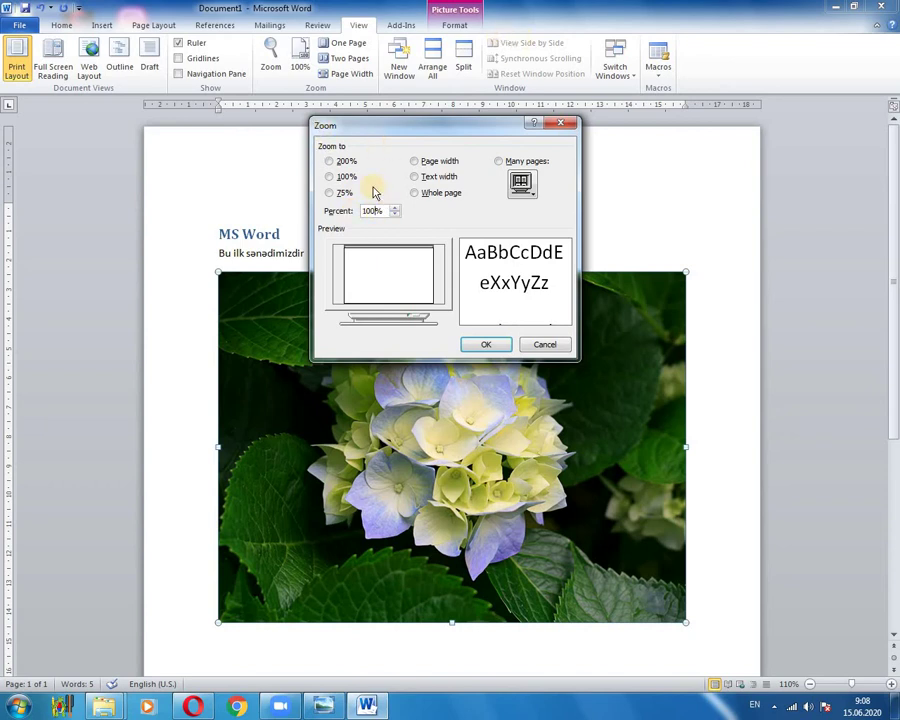
{"action": "left_click_drag", "start_coordinate": [389, 126], "coordinate": [380, 154]}
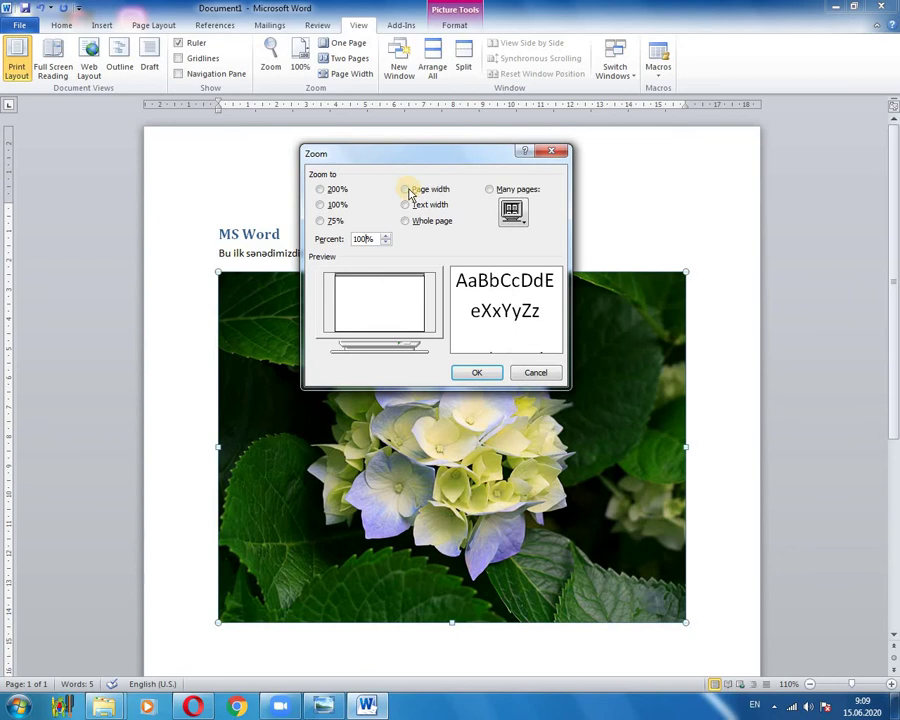
- Apply the Page width zoom, then return the document to 100%
{"action": "left_click", "coordinate": [406, 190]}
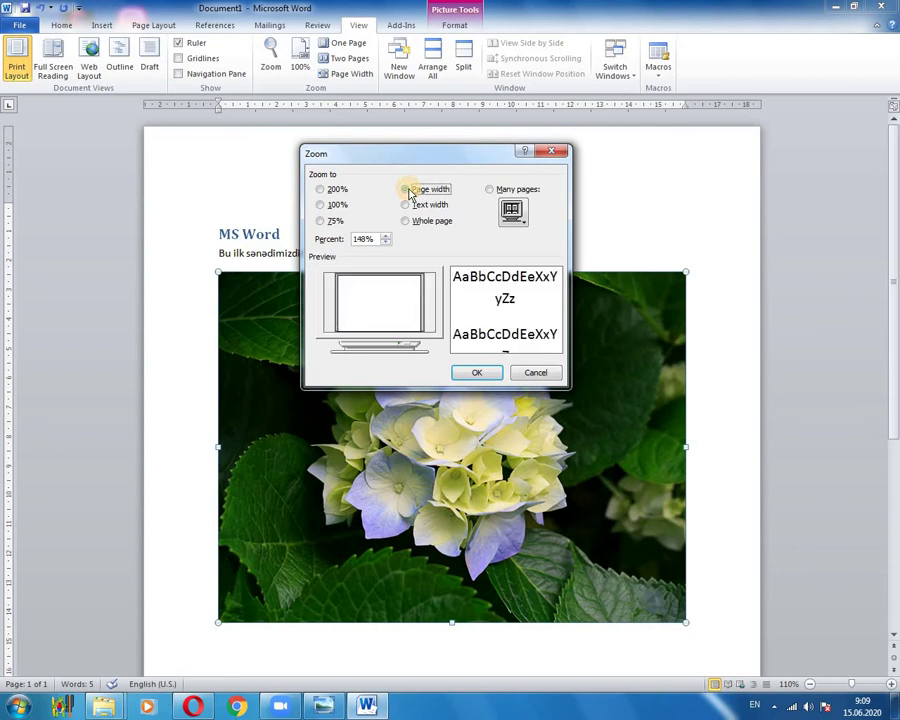
{"action": "left_click", "coordinate": [470, 372]}
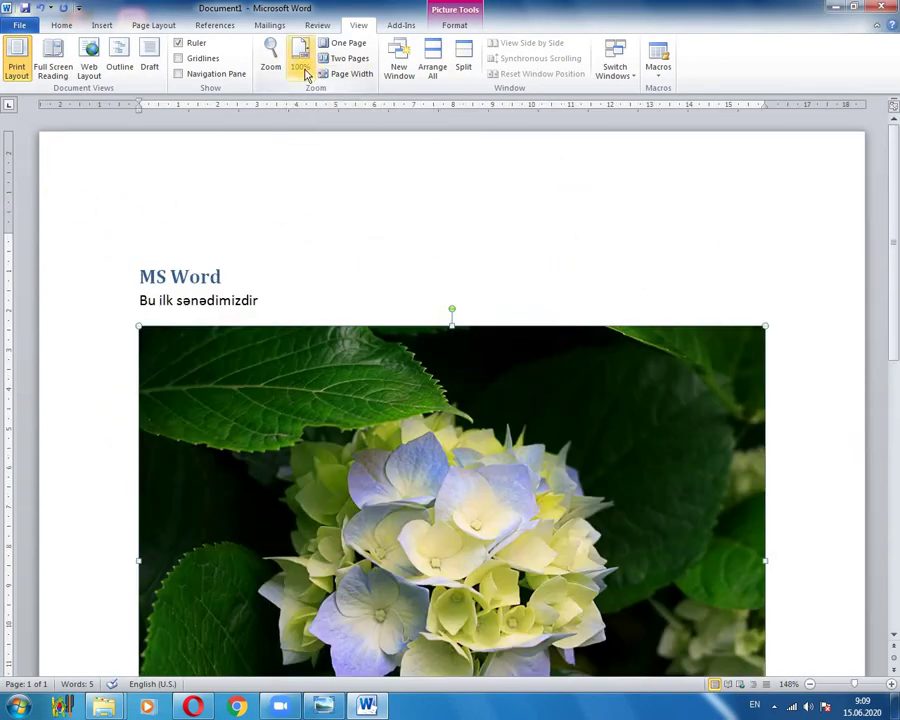
{"action": "left_click", "coordinate": [302, 62]}
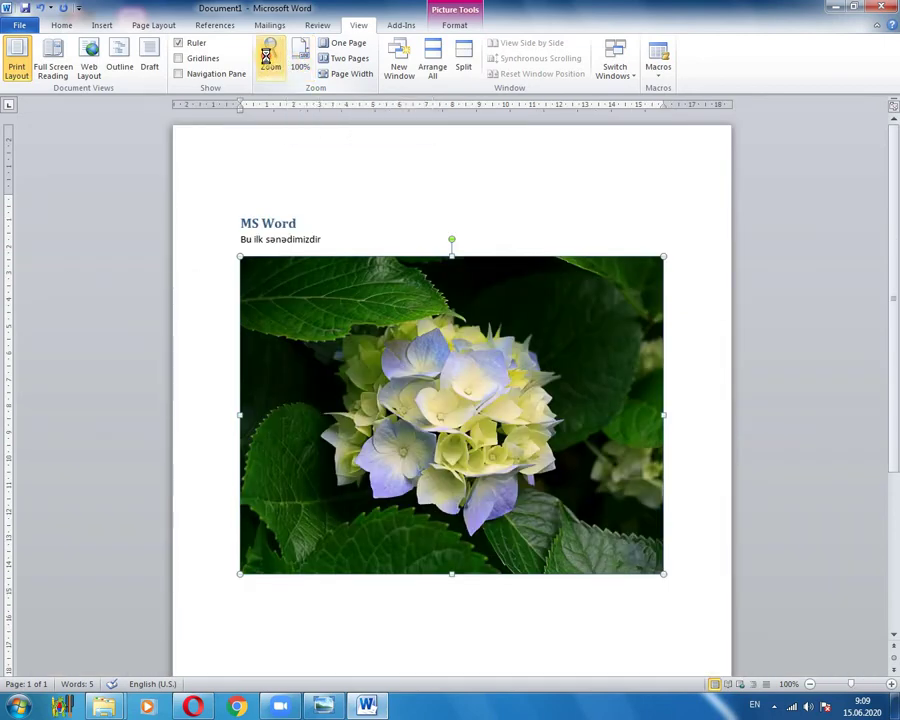
- Zoom the document to Text width
{"action": "left_click", "coordinate": [268, 58]}
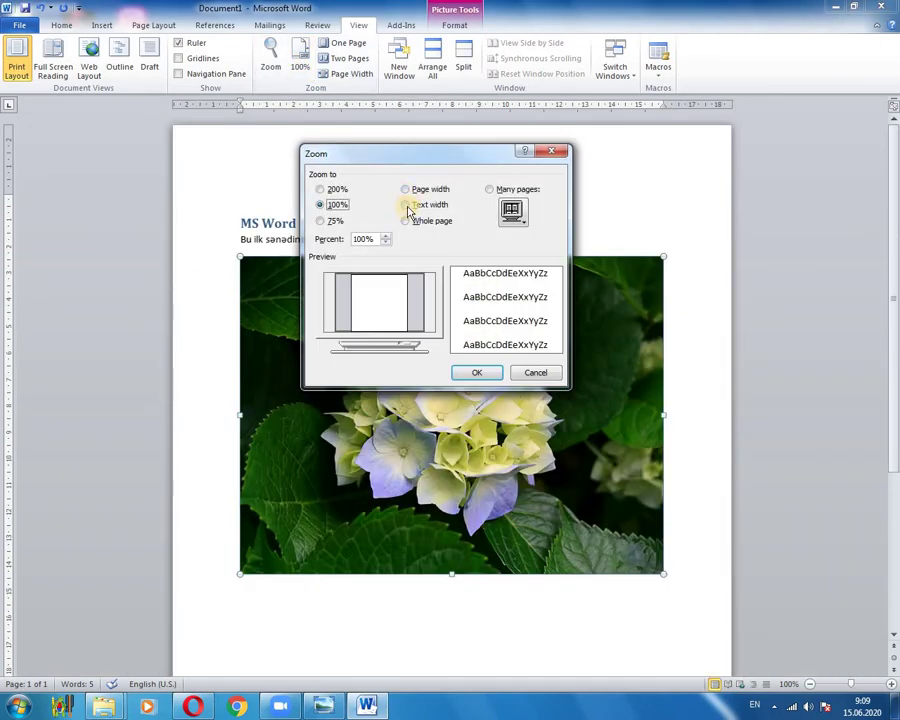
{"action": "left_click", "coordinate": [408, 206]}
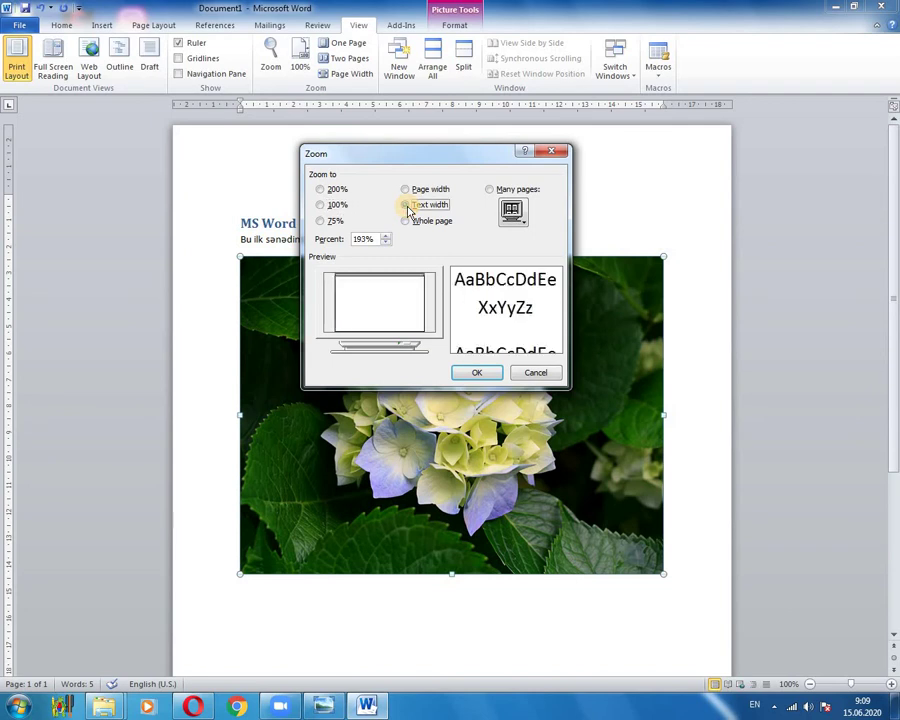
{"action": "left_click", "coordinate": [475, 370]}
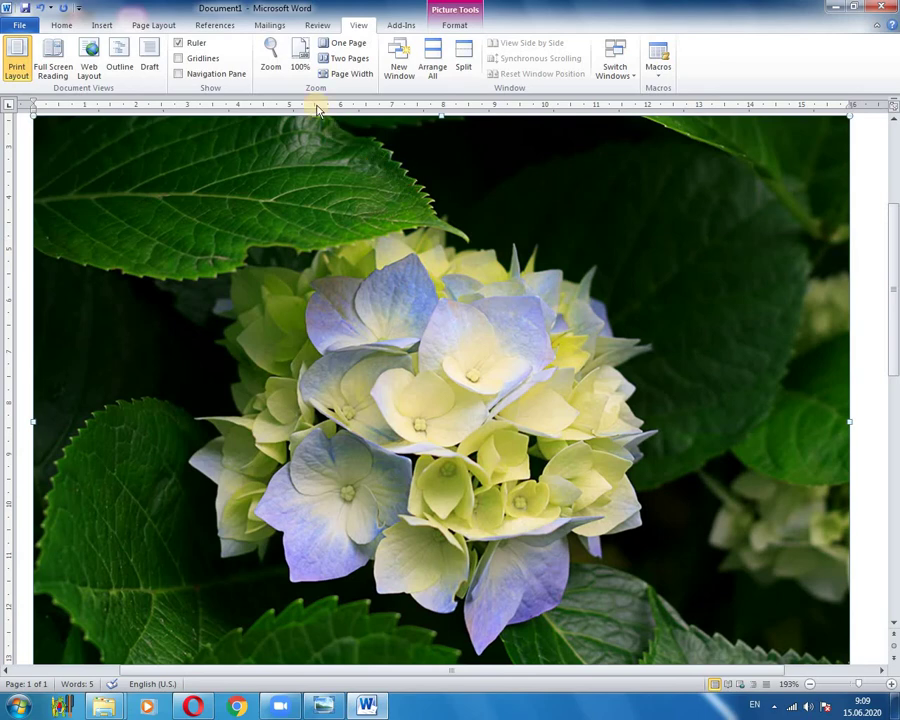
- Zoom the document to show the Whole page
{"action": "left_click", "coordinate": [270, 60]}
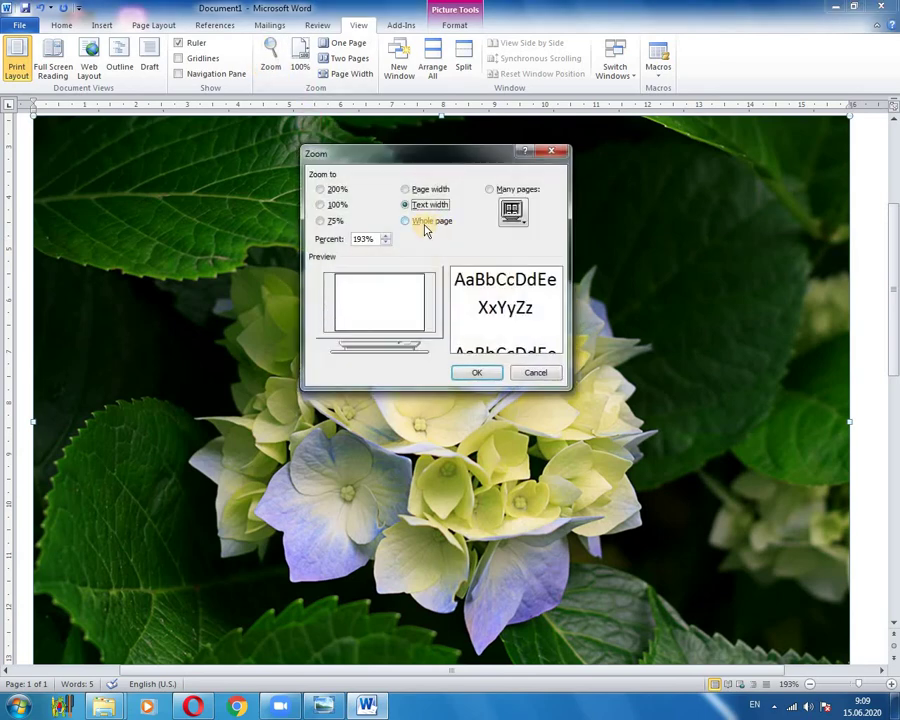
{"action": "left_click", "coordinate": [427, 228]}
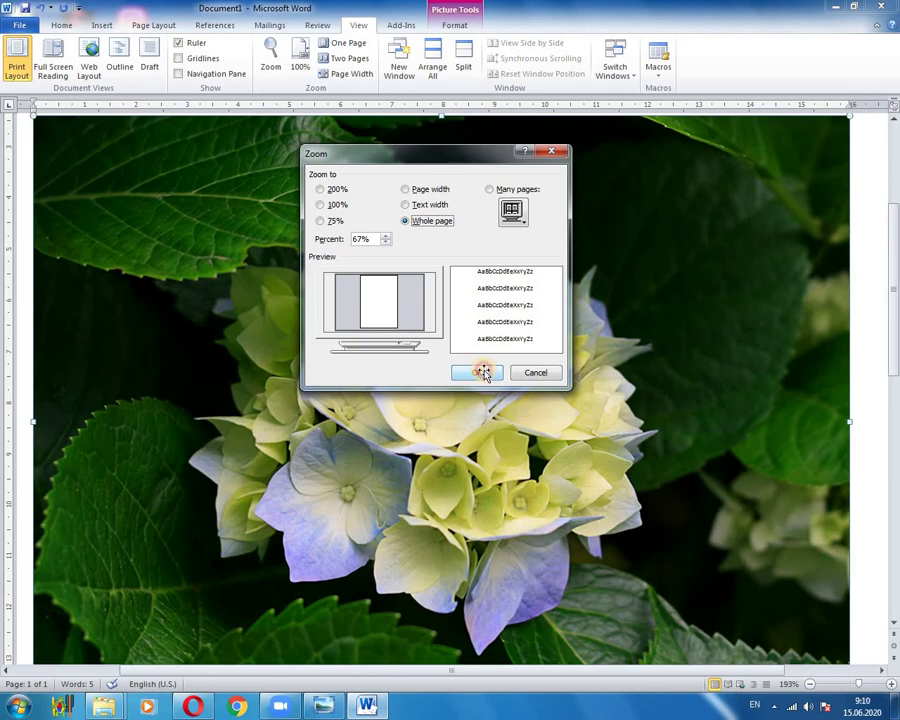
{"action": "left_click", "coordinate": [483, 373]}
- Try 100% and a Many pages layout in the Zoom dialog, then apply Page width
{"action": "left_click", "coordinate": [267, 58]}
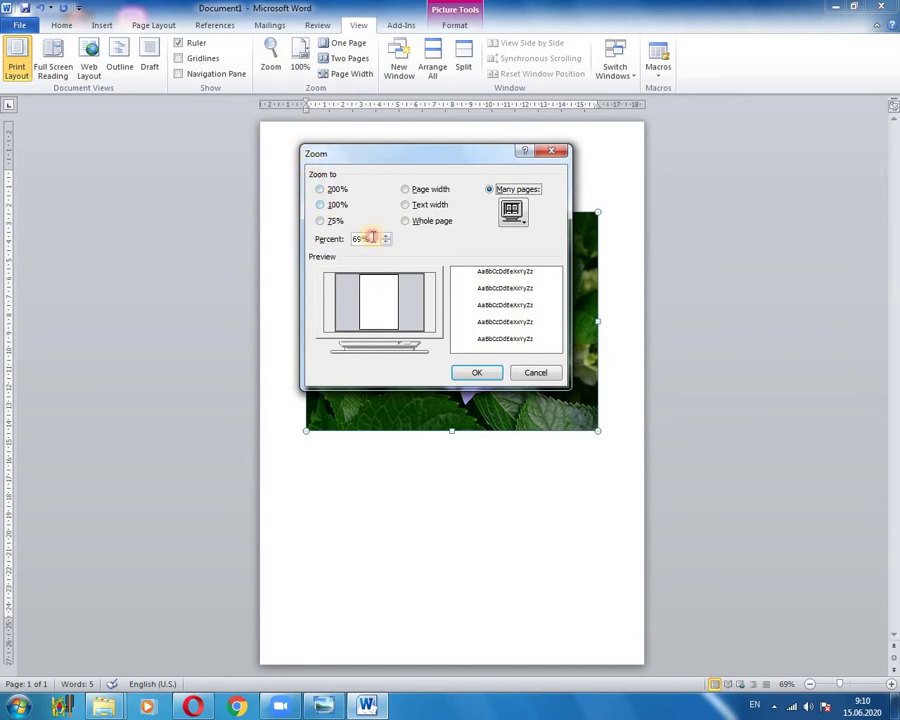
{"action": "left_click", "coordinate": [320, 204]}
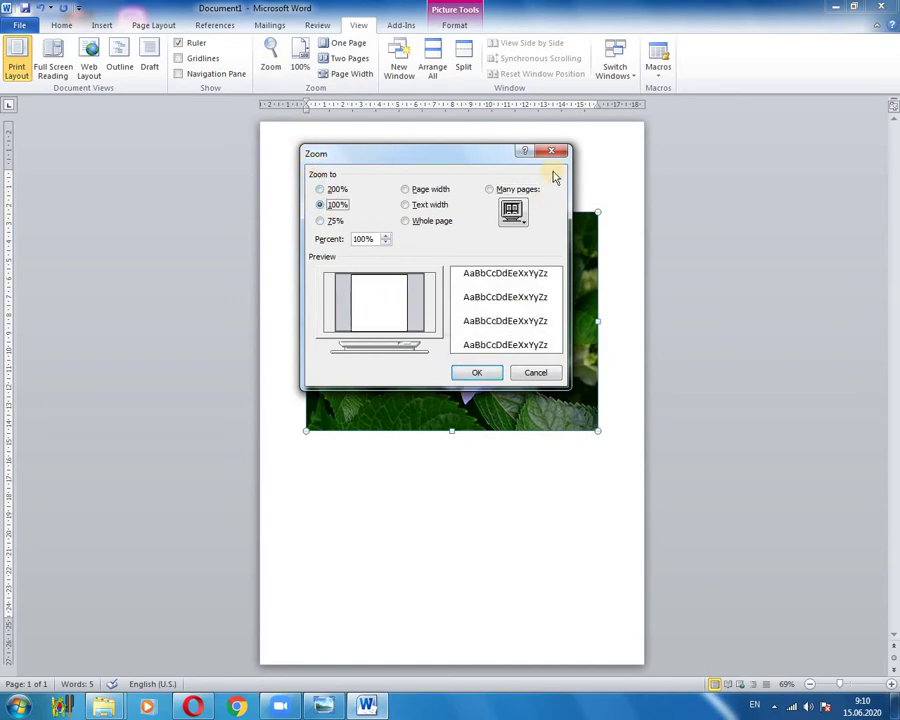
{"action": "left_click", "coordinate": [520, 220]}
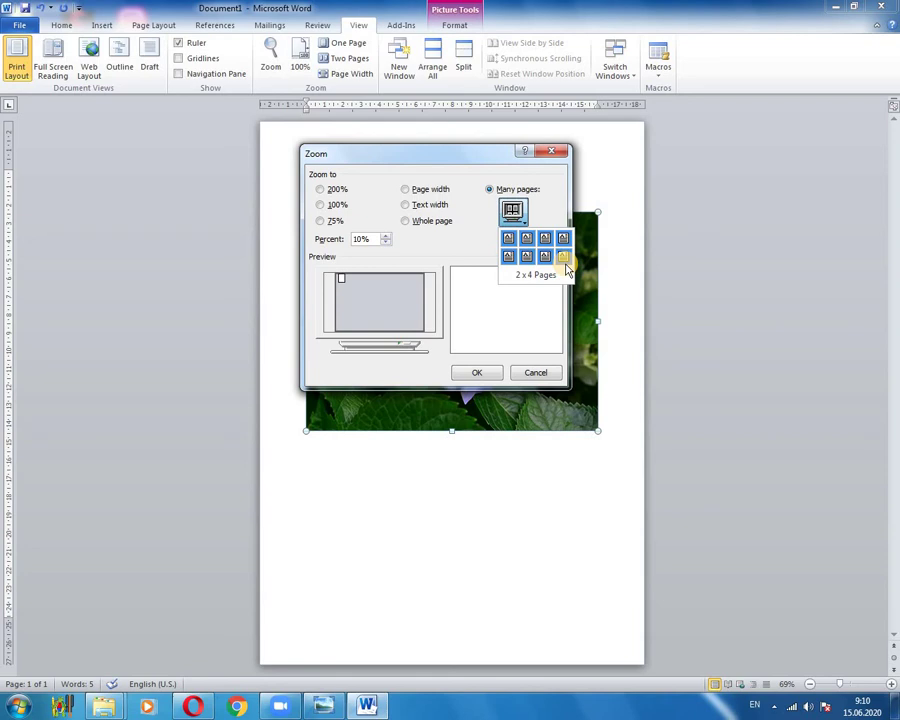
{"action": "left_click", "coordinate": [550, 195]}
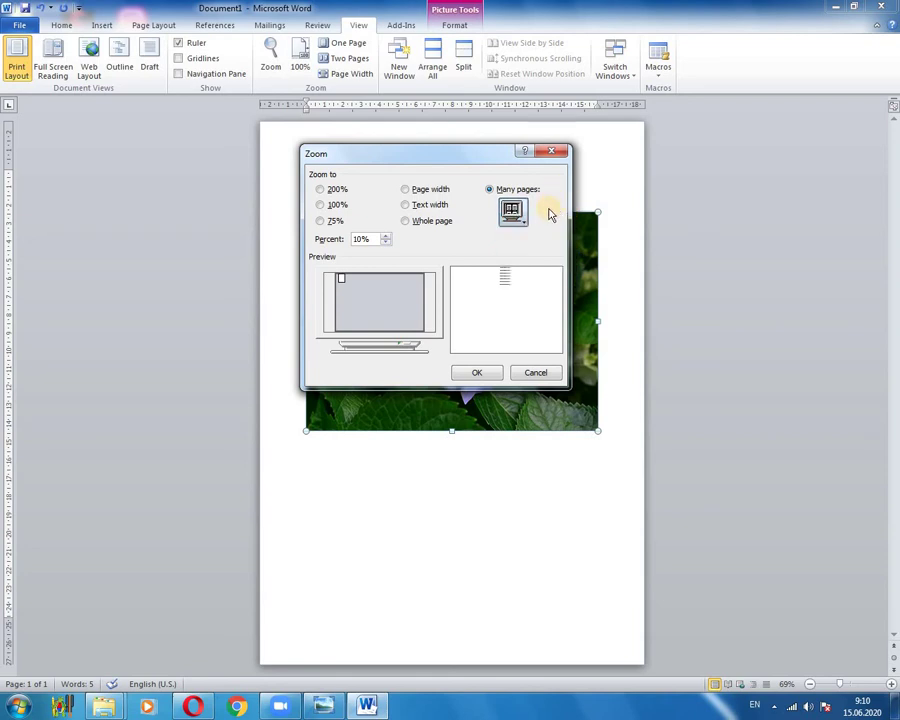
{"action": "left_click", "coordinate": [407, 193]}
{"action": "left_click", "coordinate": [477, 371]}
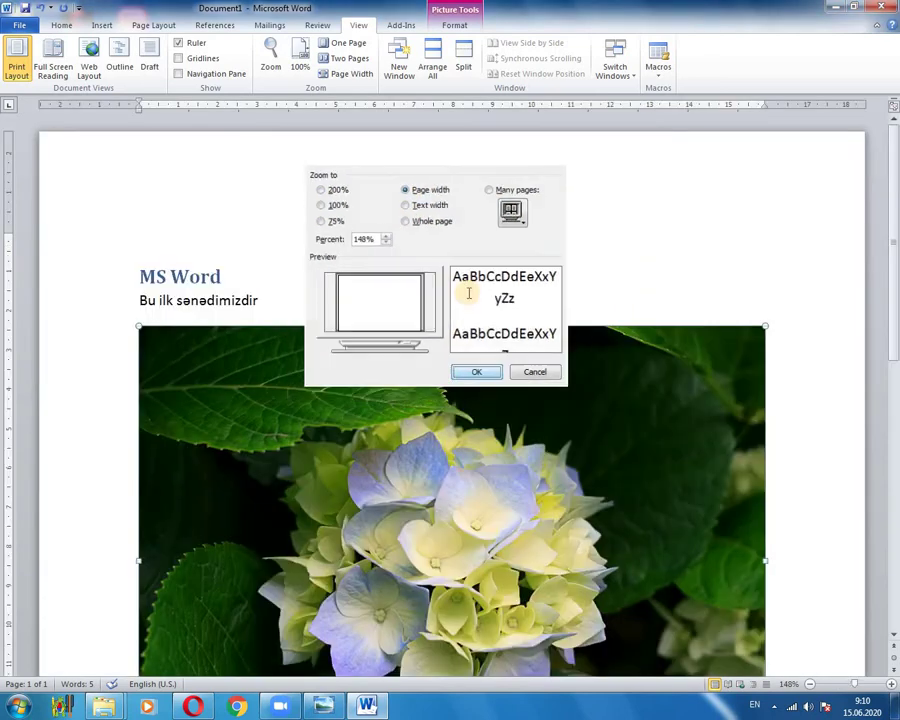
- Cycle the zoom through 100%, One Page, Two Pages and Page Width, ending at 100%
{"action": "left_click", "coordinate": [301, 60]}
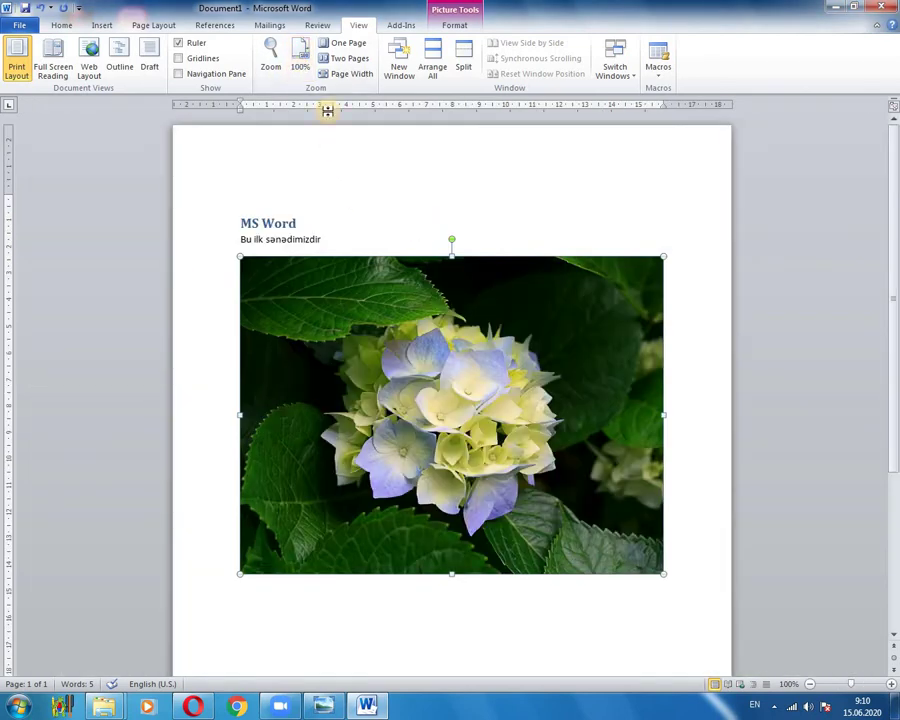
{"action": "left_click", "coordinate": [352, 47]}
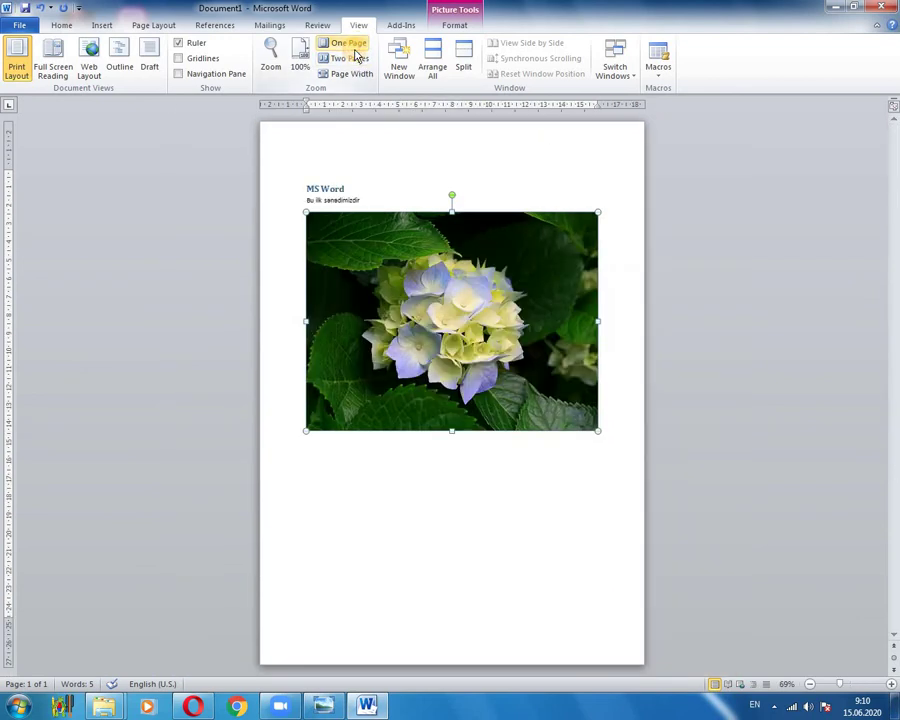
{"action": "left_click", "coordinate": [350, 57]}
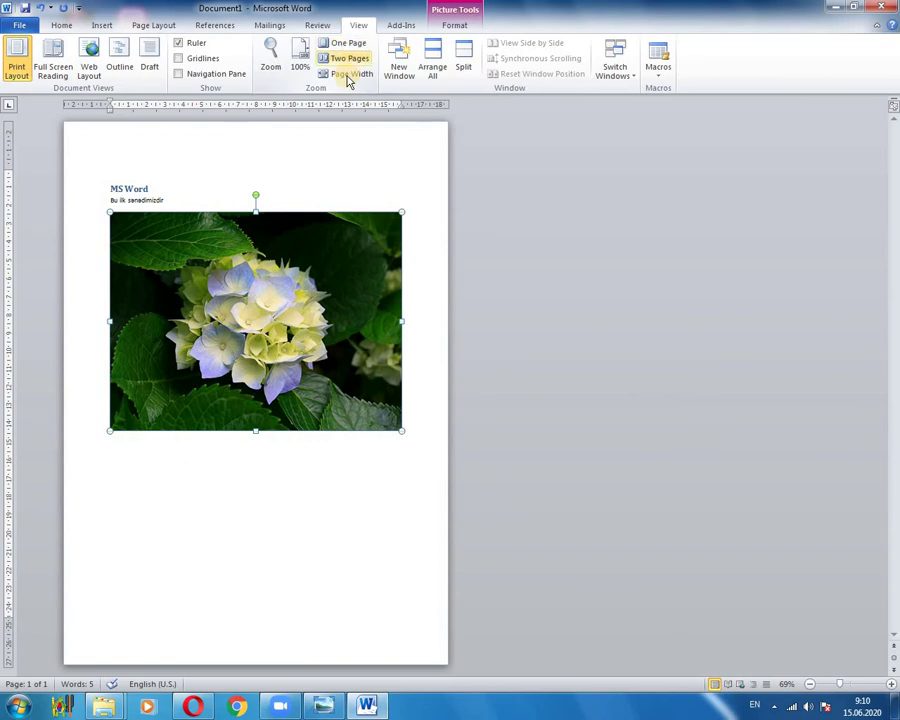
{"action": "left_click", "coordinate": [348, 75]}
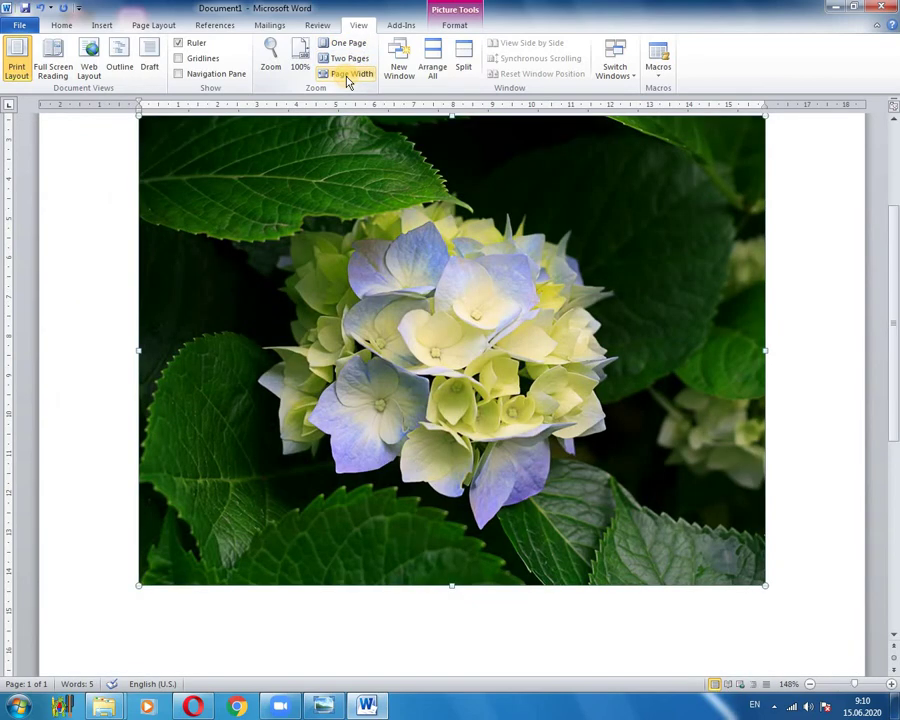
{"action": "left_click", "coordinate": [299, 62]}
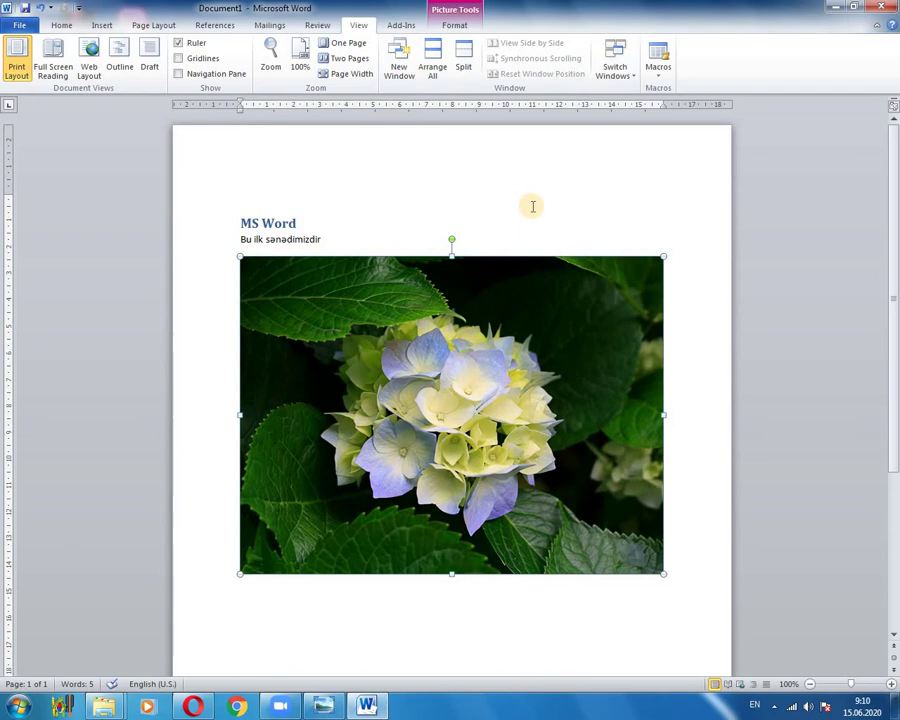
- Open Document1 in a second window, click into the body line, and tile both windows with Arrange All
{"action": "left_click", "coordinate": [400, 68]}
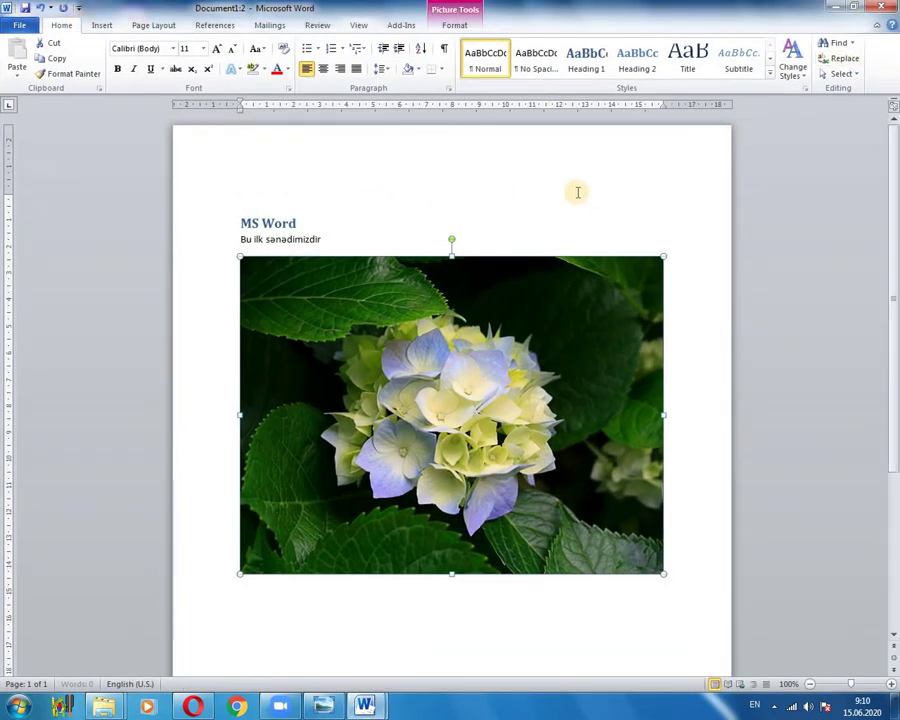
{"action": "left_click", "coordinate": [356, 27]}
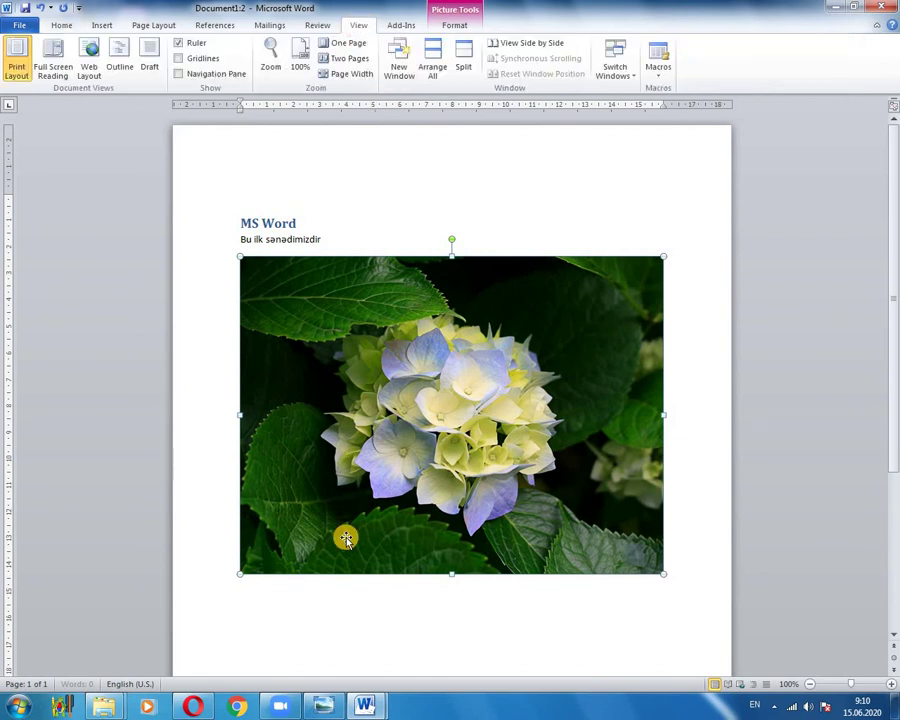
{"action": "left_click", "coordinate": [314, 239]}
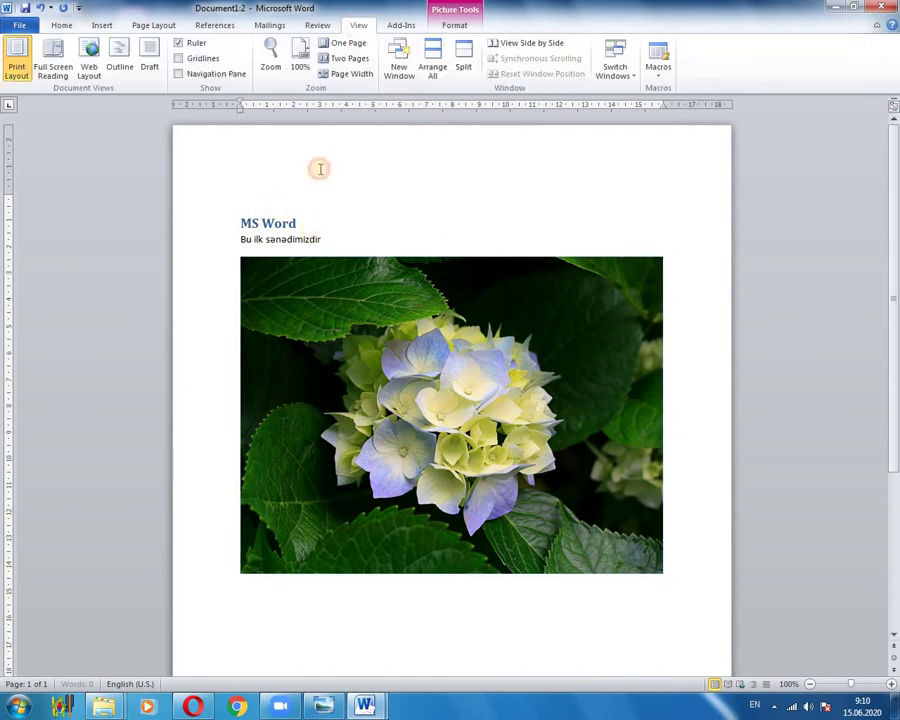
{"action": "left_click", "coordinate": [433, 64]}
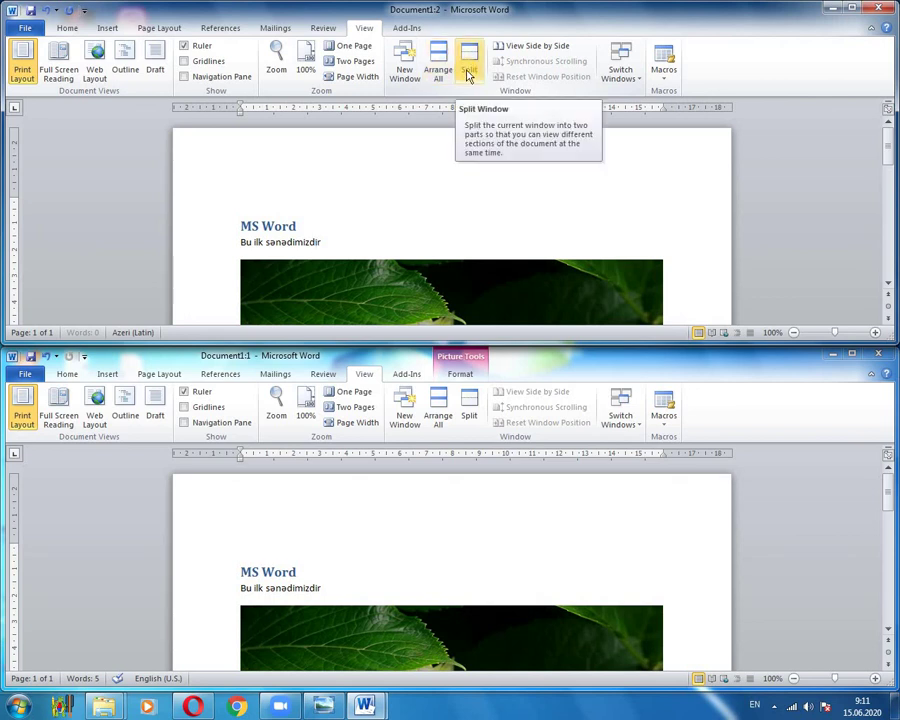
- Split the top document window into two panes and maximize it
{"action": "left_click", "coordinate": [470, 68]}
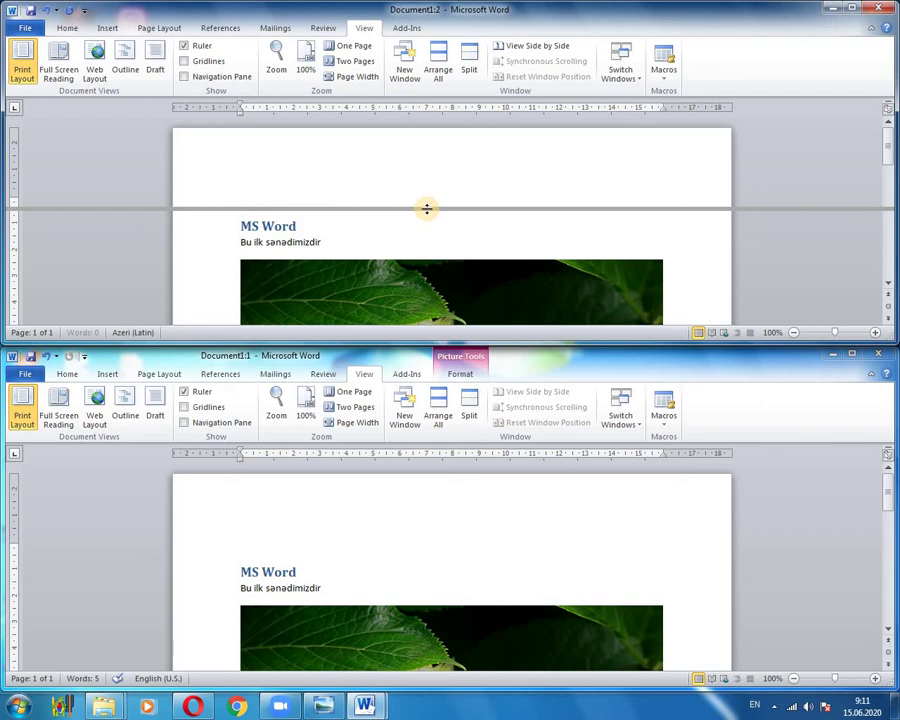
{"action": "left_click", "coordinate": [426, 208]}
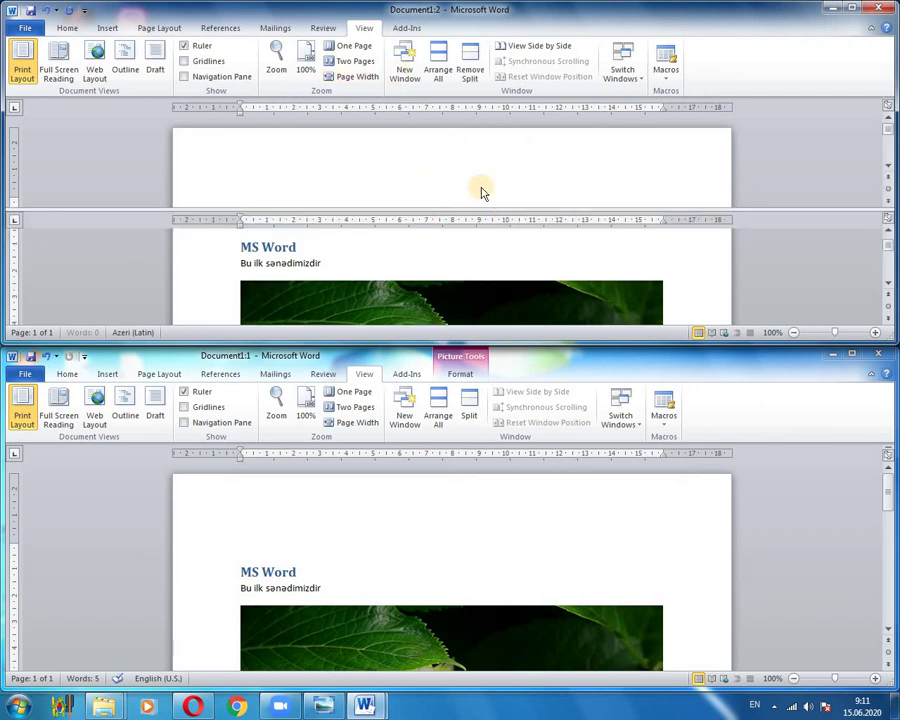
{"action": "double_click", "coordinate": [600, 7]}
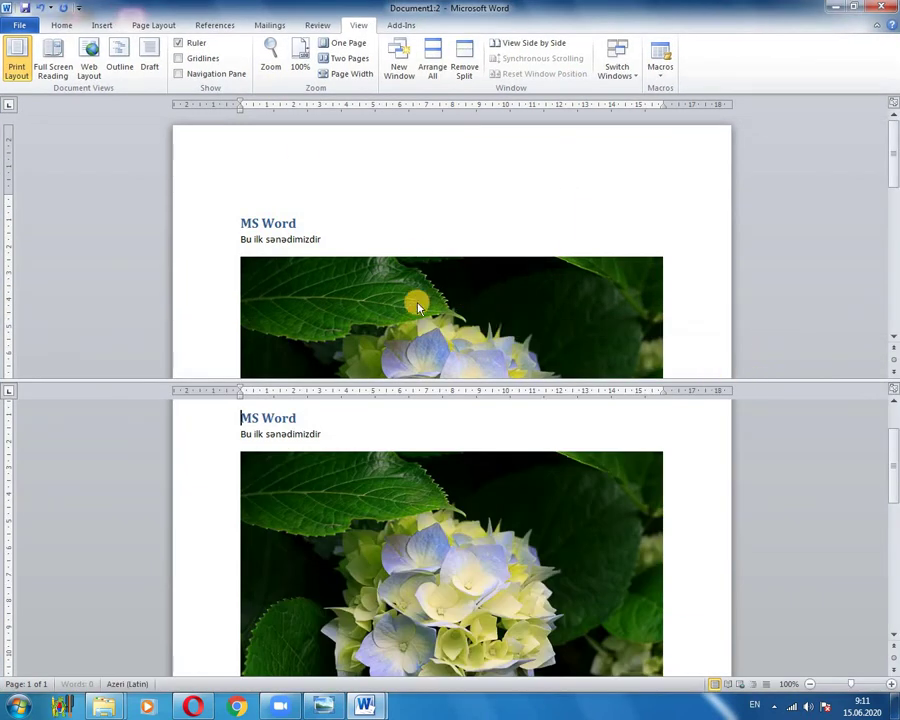
- Scroll through the split panes, then remove the split from the upper view
{"action": "scroll", "coordinate": [418, 293], "scroll_direction": "down", "scroll_amount": 3}
{"action": "scroll", "coordinate": [410, 294], "scroll_direction": "down", "scroll_amount": 3}
{"action": "scroll", "coordinate": [400, 296], "scroll_direction": "down", "scroll_amount": 2}
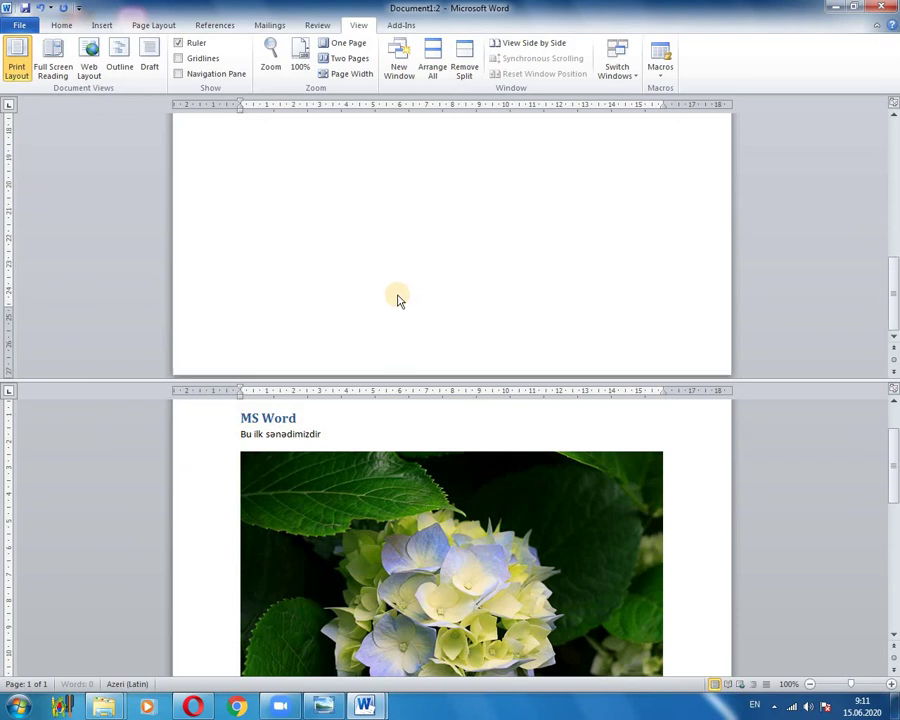
{"action": "scroll", "coordinate": [390, 300], "scroll_direction": "up", "scroll_amount": 2}
{"action": "scroll", "coordinate": [397, 295], "scroll_direction": "up", "scroll_amount": 2}
{"action": "scroll", "coordinate": [400, 300], "scroll_direction": "up", "scroll_amount": 1}
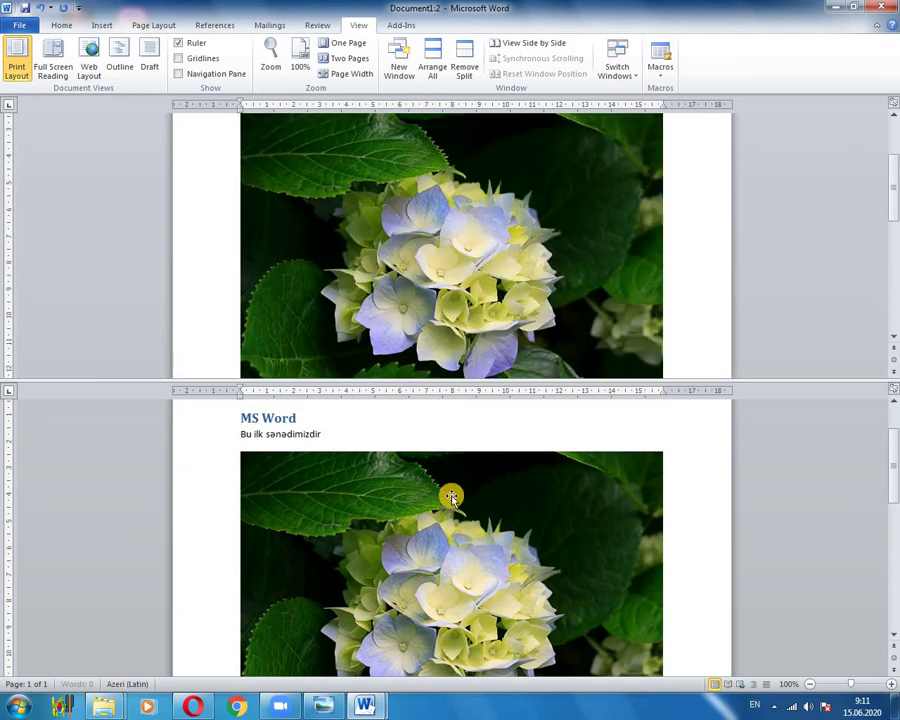
{"action": "scroll", "coordinate": [434, 518], "scroll_direction": "up", "scroll_amount": 1}
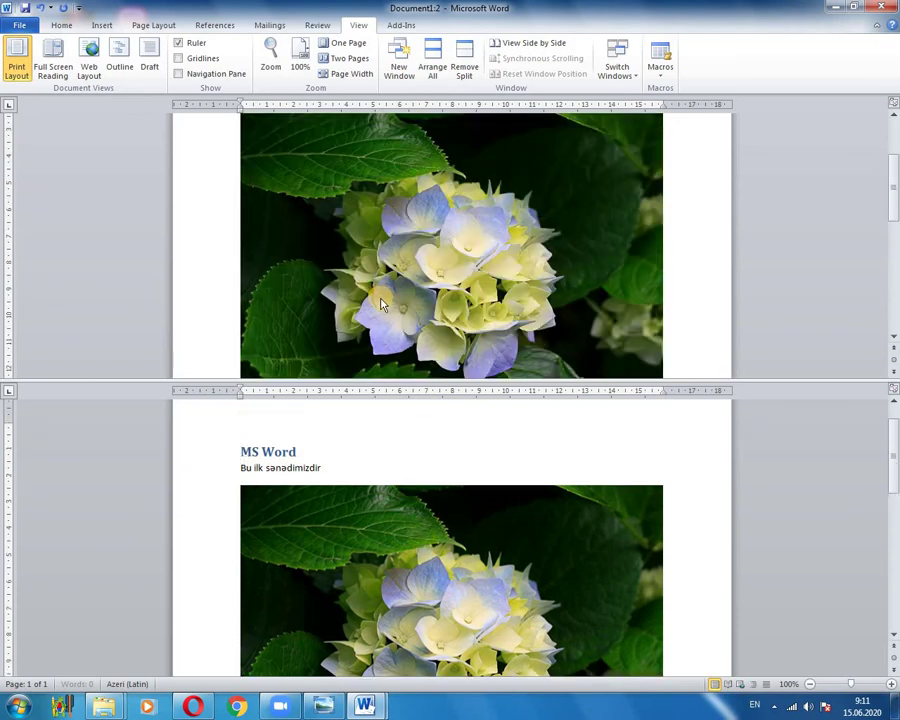
{"action": "left_click", "coordinate": [648, 256]}
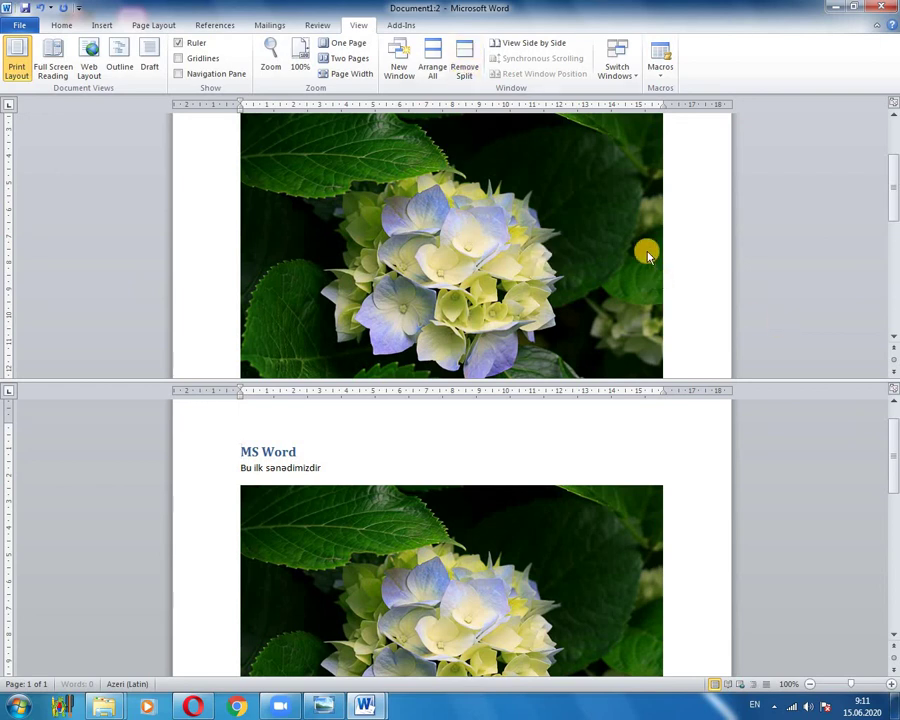
{"action": "left_click", "coordinate": [465, 68]}
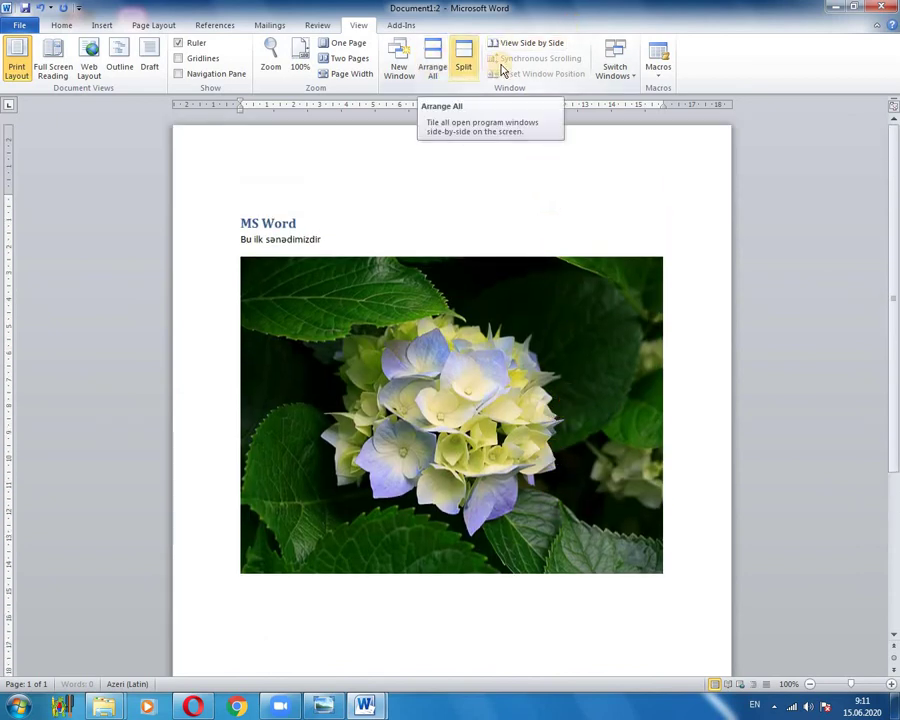
- Arrange the two windows with View Side by Side and scroll to see them move together
{"action": "left_click", "coordinate": [432, 64]}
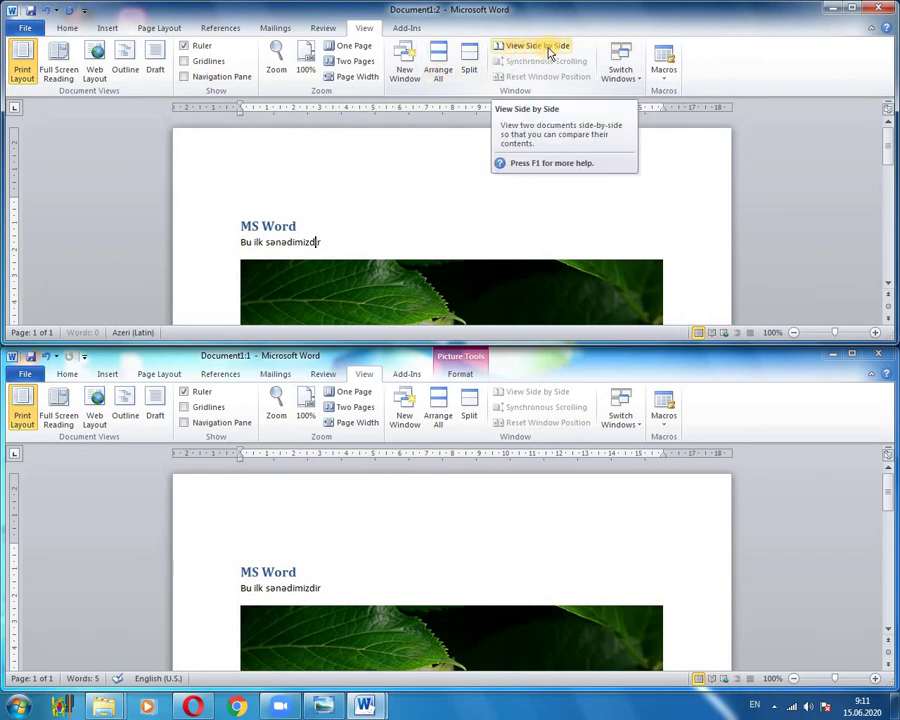
{"action": "left_click", "coordinate": [548, 48]}
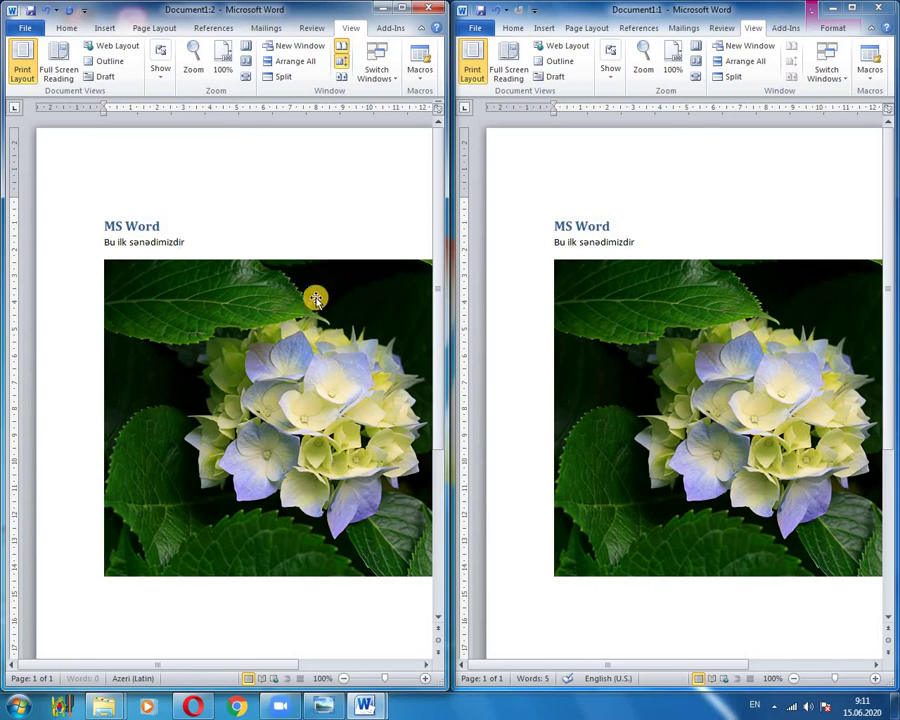
{"action": "scroll", "coordinate": [270, 352], "scroll_direction": "down", "scroll_amount": 1}
{"action": "scroll", "coordinate": [232, 398], "scroll_direction": "down", "scroll_amount": 4}
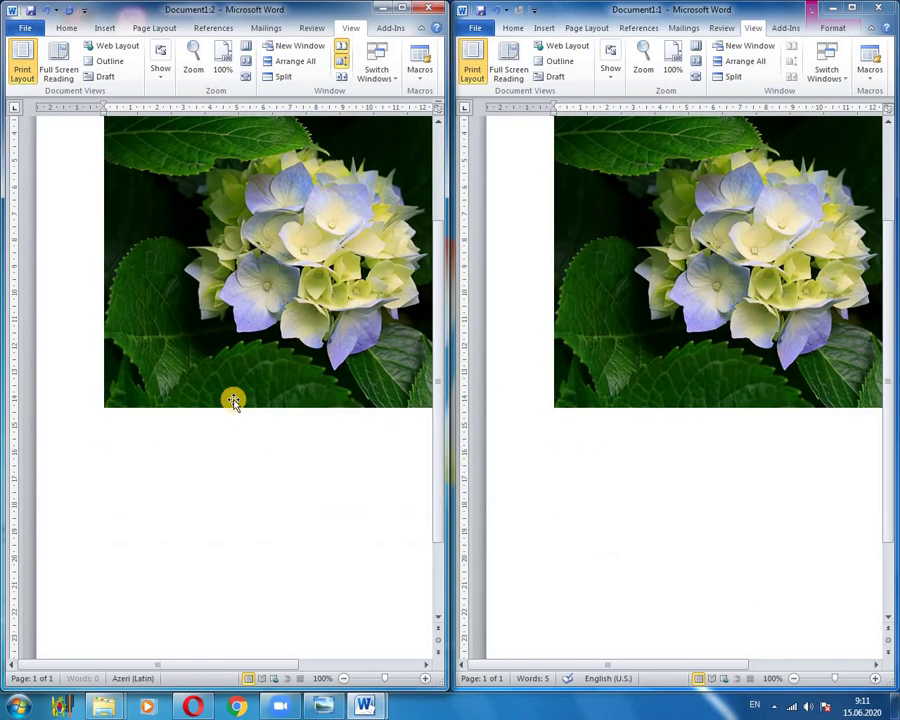
{"action": "scroll", "coordinate": [224, 420], "scroll_direction": "down", "scroll_amount": 3}
{"action": "scroll", "coordinate": [228, 436], "scroll_direction": "up", "scroll_amount": 8}
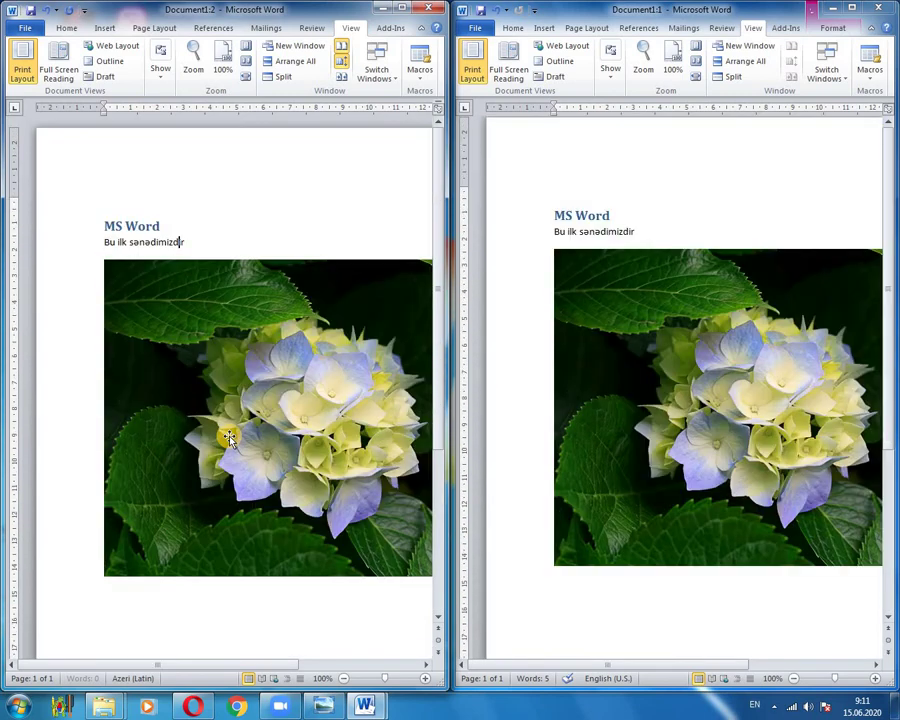
{"action": "scroll", "coordinate": [689, 368], "scroll_direction": "up", "scroll_amount": 1}
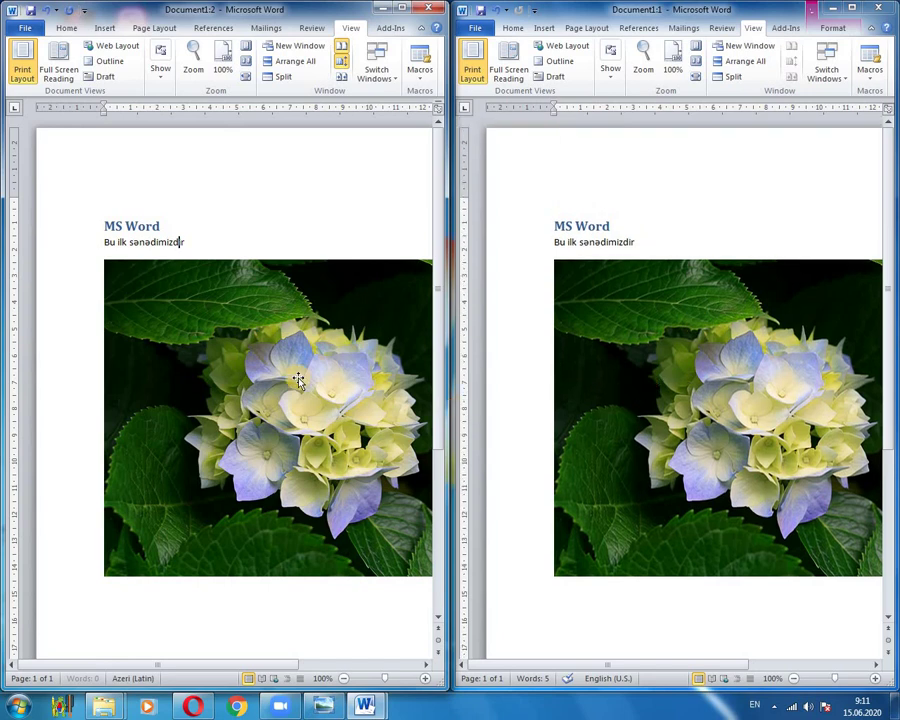
{"action": "scroll", "coordinate": [282, 410], "scroll_direction": "down", "scroll_amount": 2}
{"action": "scroll", "coordinate": [280, 408], "scroll_direction": "down", "scroll_amount": 2}
{"action": "scroll", "coordinate": [284, 414], "scroll_direction": "up", "scroll_amount": 4}
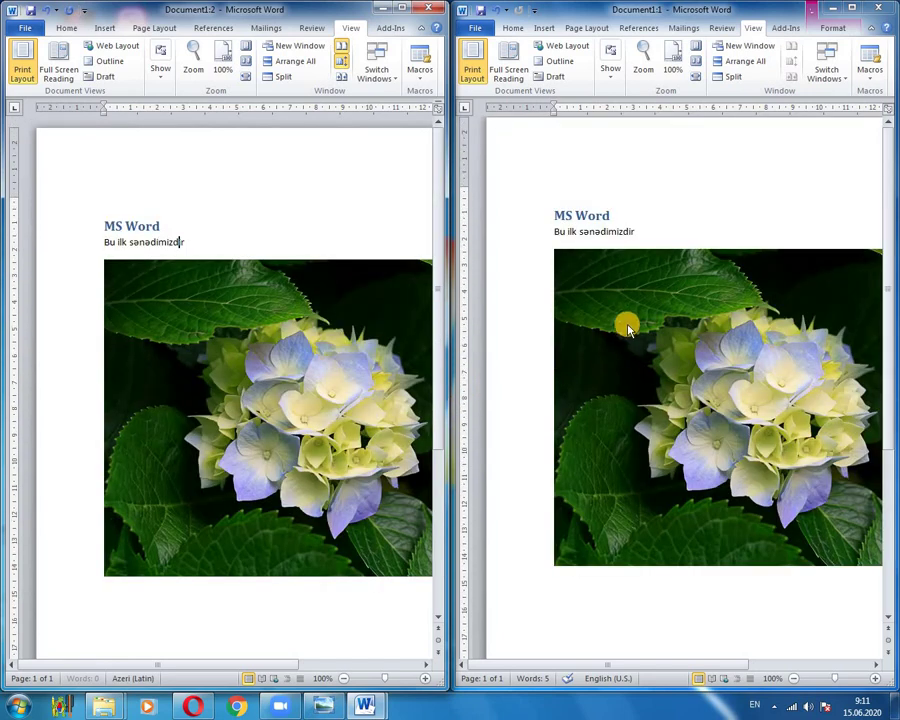
{"action": "scroll", "coordinate": [628, 328], "scroll_direction": "up", "scroll_amount": 1}
{"action": "scroll", "coordinate": [627, 318], "scroll_direction": "down", "scroll_amount": 3}
{"action": "scroll", "coordinate": [595, 368], "scroll_direction": "down", "scroll_amount": 3}
{"action": "scroll", "coordinate": [333, 442], "scroll_direction": "up", "scroll_amount": 6}
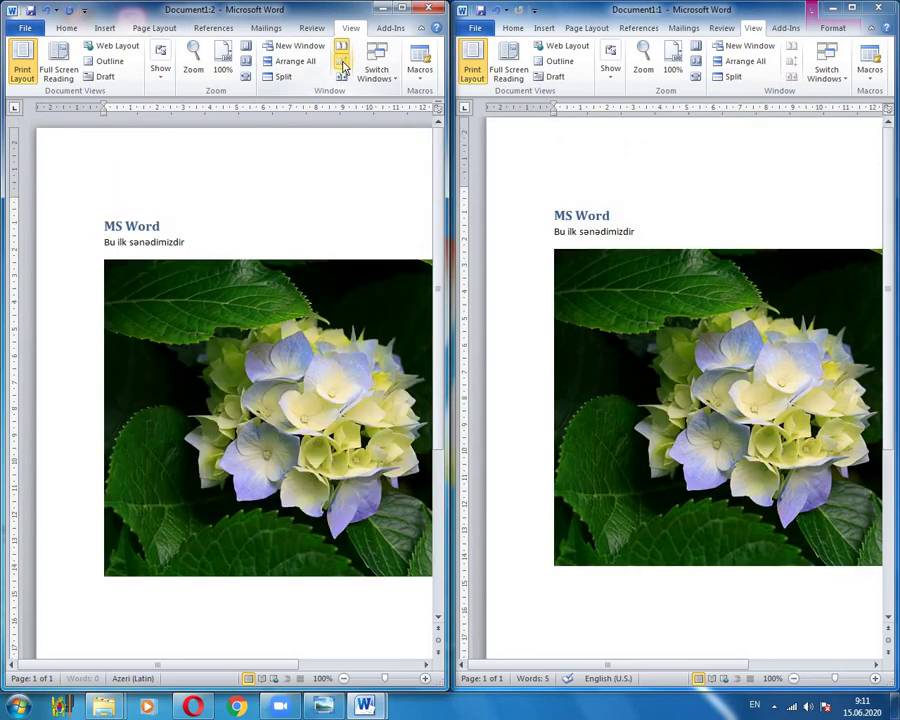
- Toggle Synchronous Scrolling and scroll the left document's body line to compare
{"action": "left_click", "coordinate": [343, 66]}
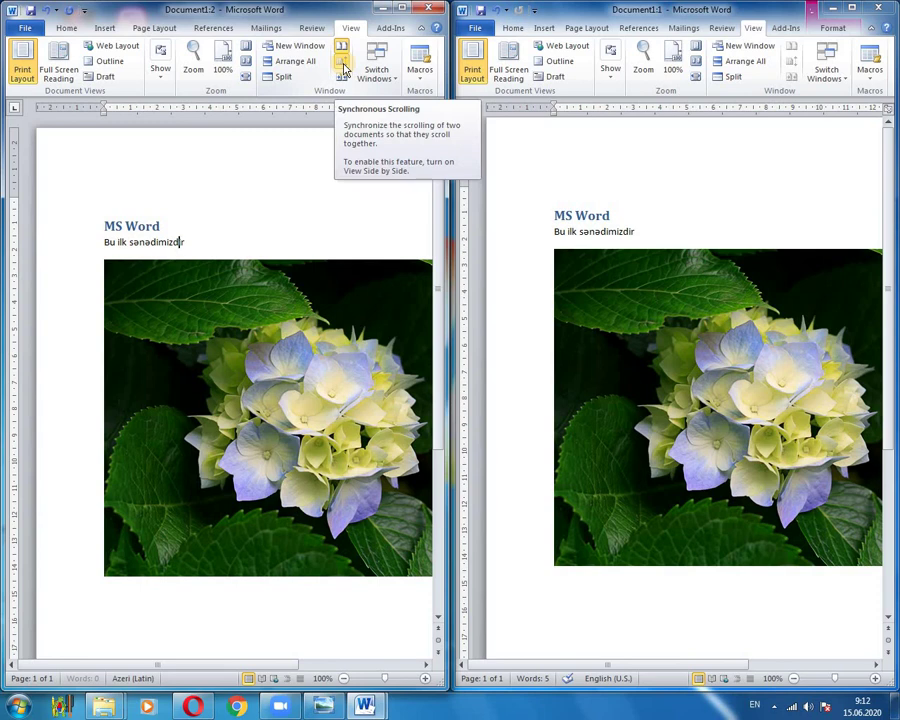
{"action": "left_click", "coordinate": [333, 249]}
{"action": "left_click", "coordinate": [158, 243]}
{"action": "scroll", "coordinate": [150, 245], "scroll_direction": "down", "scroll_amount": 1}
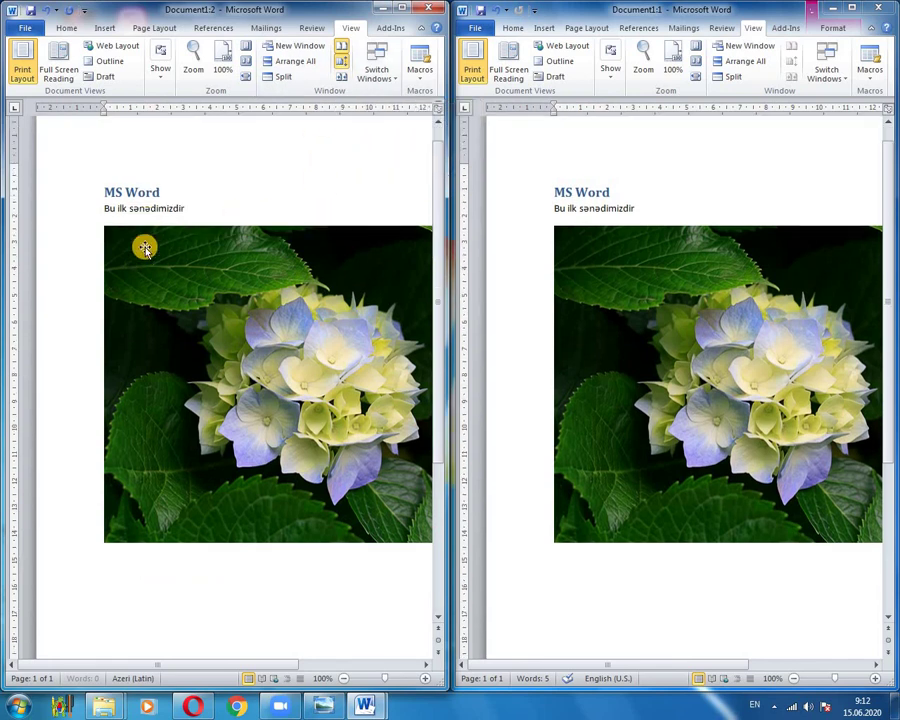
{"action": "scroll", "coordinate": [215, 250], "scroll_direction": "down", "scroll_amount": 1}
{"action": "scroll", "coordinate": [212, 290], "scroll_direction": "down", "scroll_amount": 2}
{"action": "scroll", "coordinate": [220, 300], "scroll_direction": "up", "scroll_amount": 3}
{"action": "scroll", "coordinate": [225, 307], "scroll_direction": "up", "scroll_amount": 1}
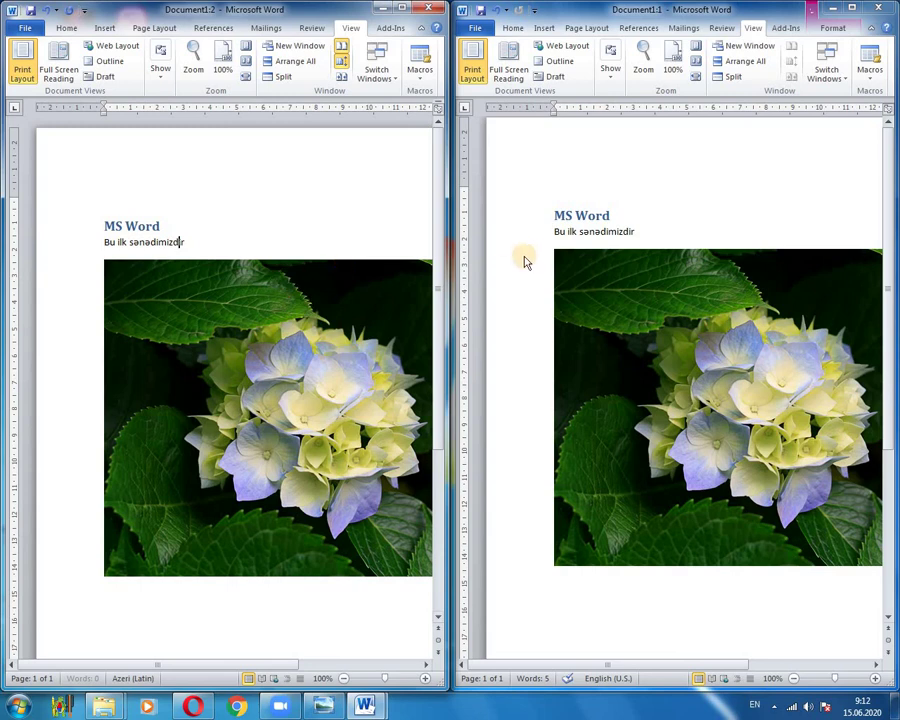
{"action": "scroll", "coordinate": [522, 258], "scroll_direction": "up", "scroll_amount": 1}
- Turn Synchronous Scrolling off and scroll to check the windows move independently
{"action": "left_click", "coordinate": [343, 62]}
{"action": "scroll", "coordinate": [204, 310], "scroll_direction": "down", "scroll_amount": 2}
{"action": "scroll", "coordinate": [198, 340], "scroll_direction": "down", "scroll_amount": 3}
{"action": "scroll", "coordinate": [198, 354], "scroll_direction": "up", "scroll_amount": 3}
{"action": "scroll", "coordinate": [220, 396], "scroll_direction": "up", "scroll_amount": 2}
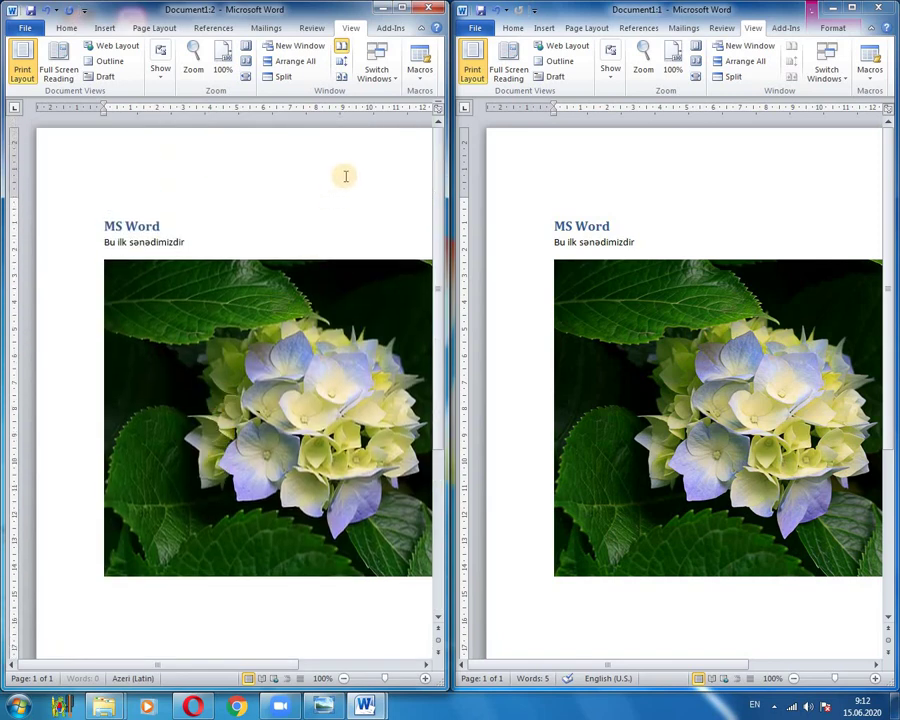
- Turn Synchronous Scrolling back on and drag the window border to resize the side-by-side windows
{"action": "left_click", "coordinate": [341, 62]}
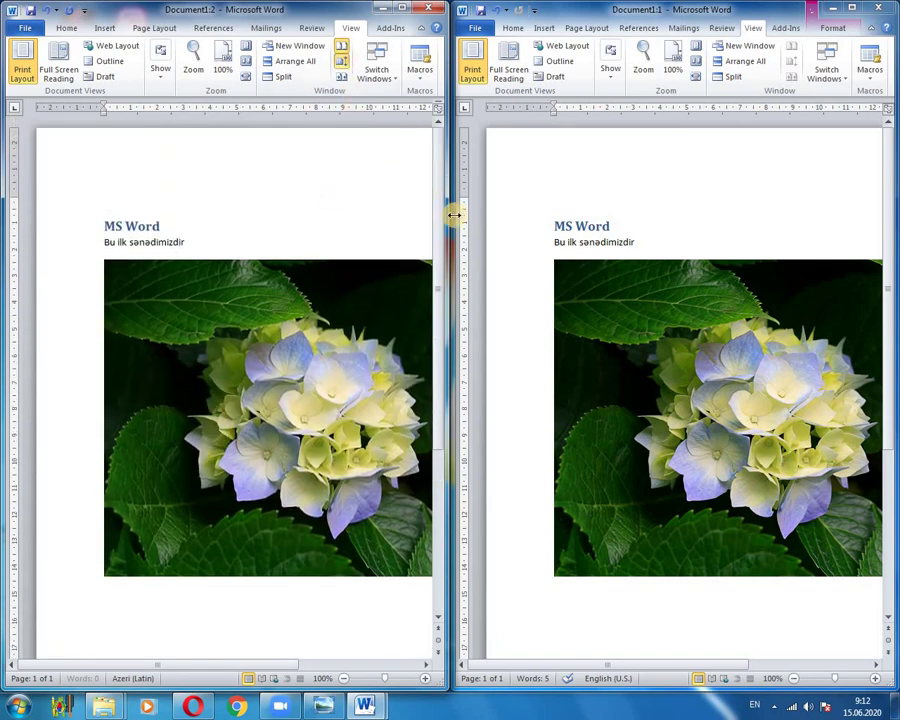
{"action": "left_click_drag", "start_coordinate": [454, 215], "coordinate": [524, 212]}
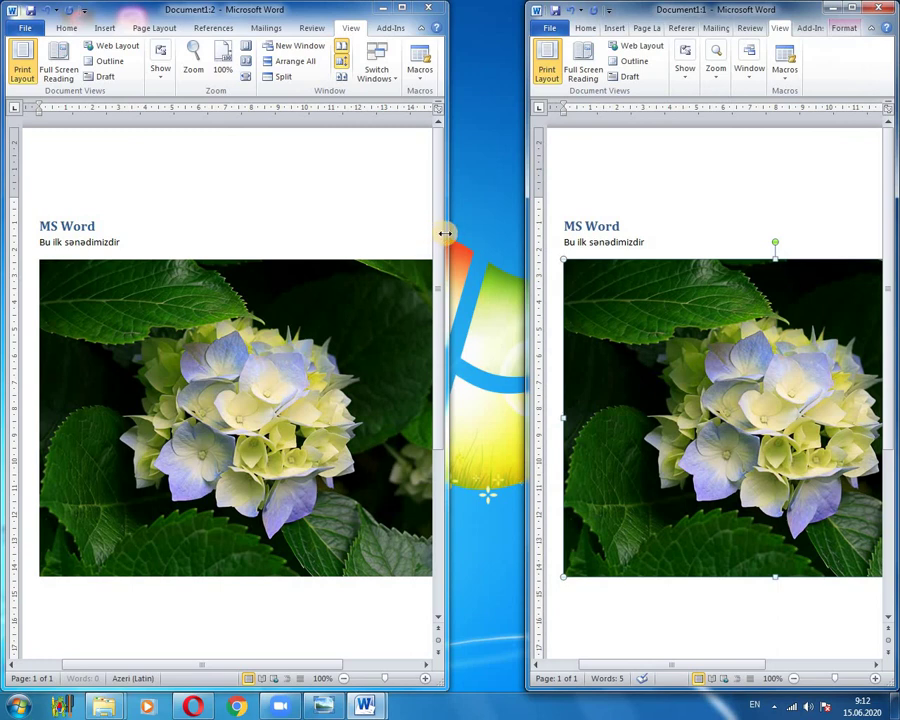
{"action": "left_click_drag", "start_coordinate": [445, 233], "coordinate": [508, 232]}
{"action": "left_click_drag", "start_coordinate": [517, 232], "coordinate": [522, 231]}
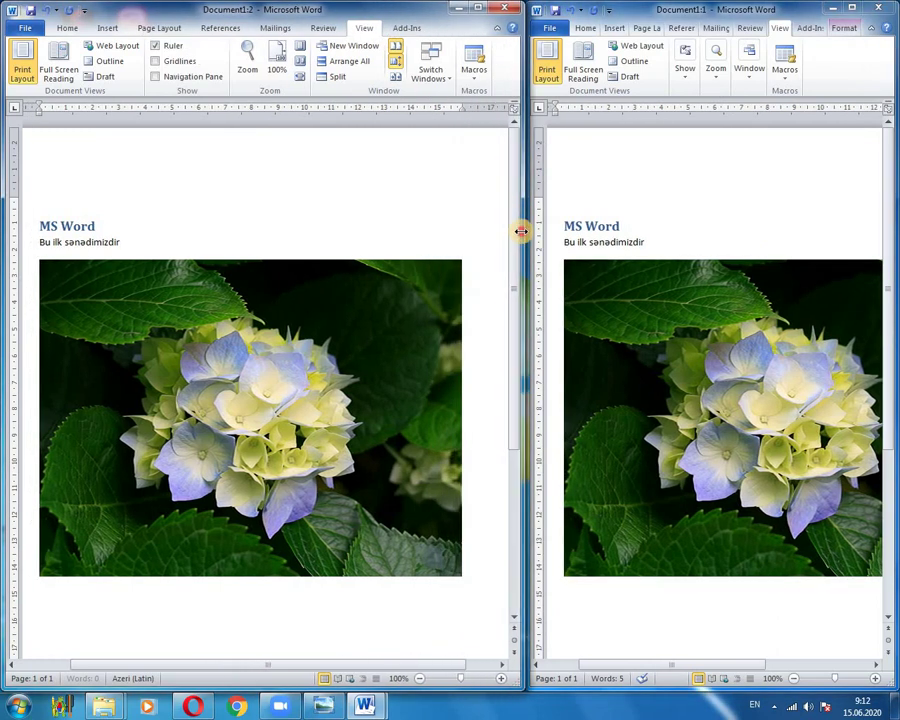
- Scroll the resized windows, then use Reset Window Position to restore equal widths
{"action": "scroll", "coordinate": [338, 289], "scroll_direction": "down", "scroll_amount": 1}
{"action": "scroll", "coordinate": [338, 300], "scroll_direction": "down", "scroll_amount": 3}
{"action": "scroll", "coordinate": [348, 340], "scroll_direction": "up", "scroll_amount": 3}
{"action": "scroll", "coordinate": [358, 322], "scroll_direction": "up", "scroll_amount": 1}
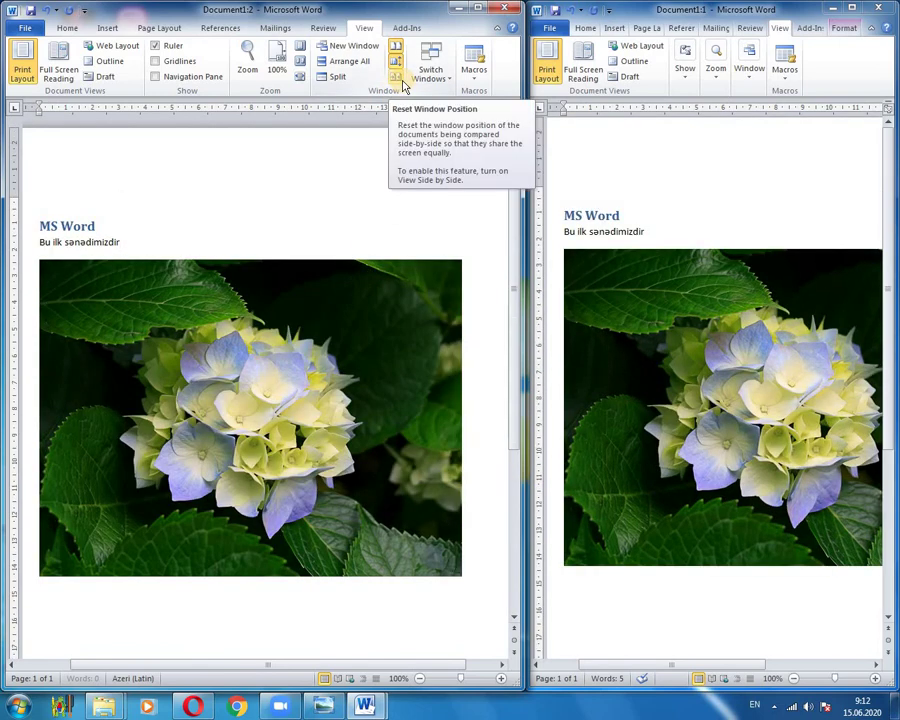
{"action": "left_click", "coordinate": [400, 82]}
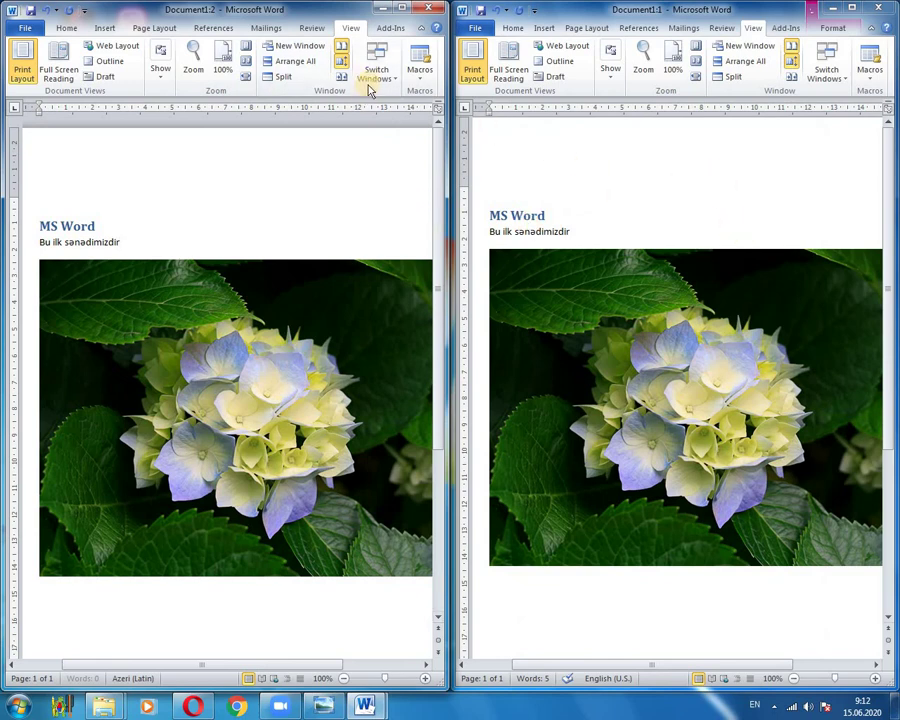
- Toggle between Document1:1 and Document1:2 using the Switch Windows list
{"action": "left_click", "coordinate": [378, 86]}
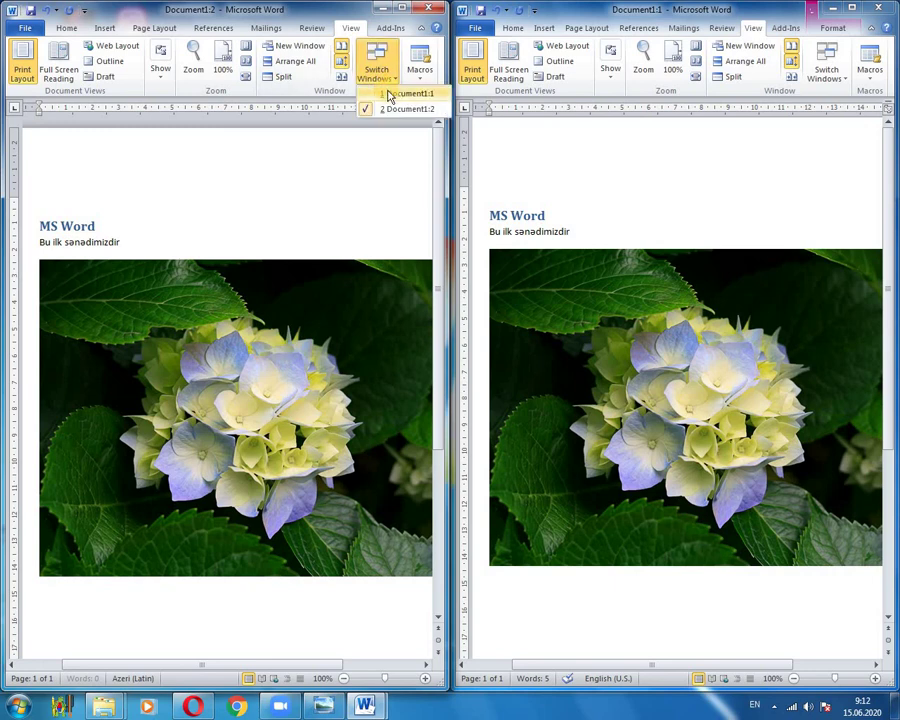
{"action": "left_click", "coordinate": [388, 92]}
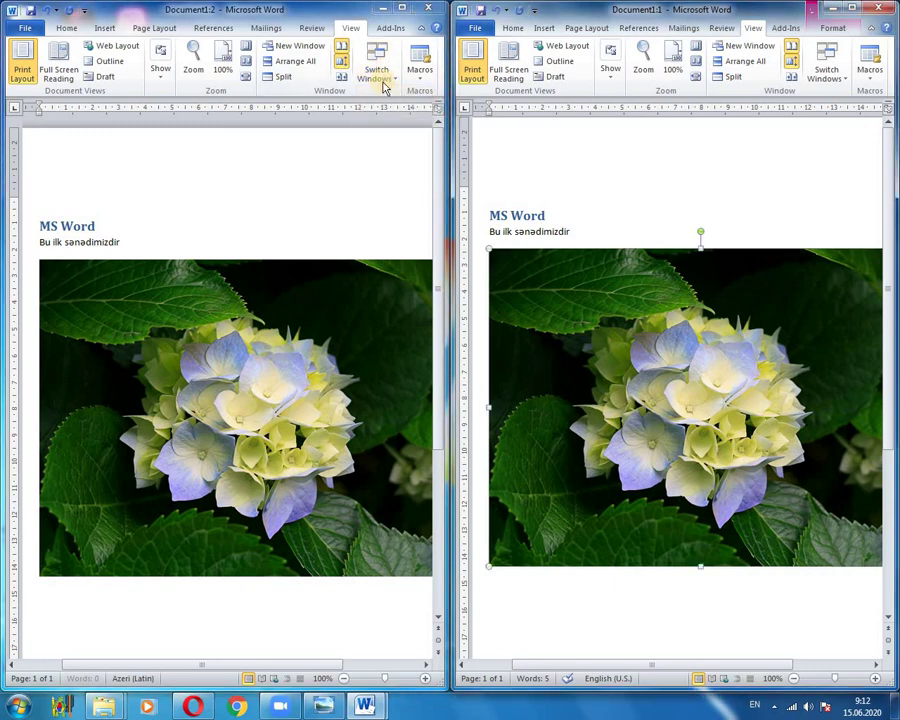
{"action": "left_click", "coordinate": [386, 88]}
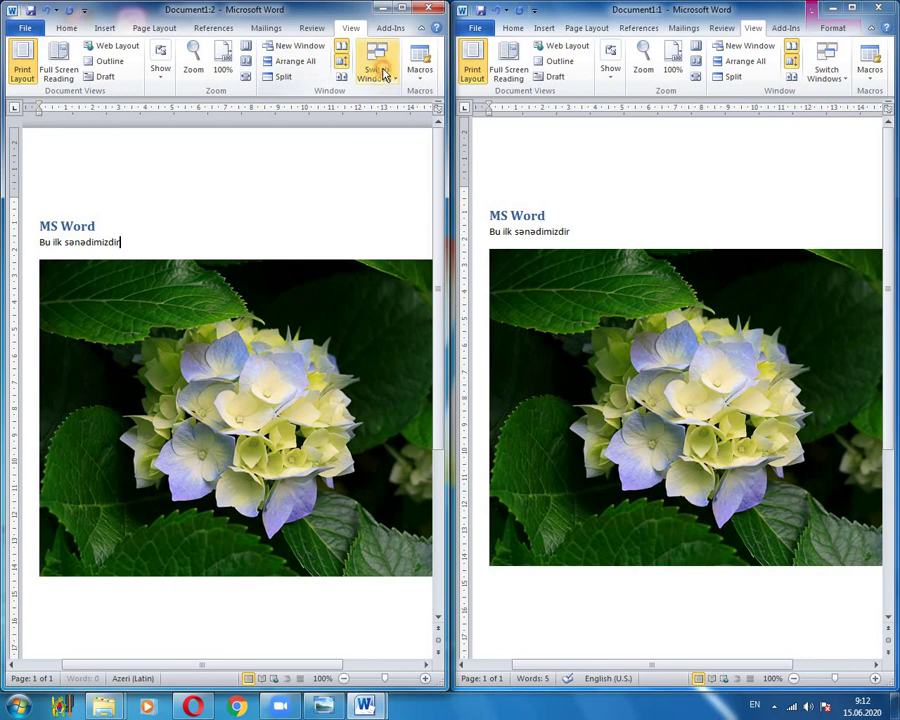
{"action": "left_click", "coordinate": [382, 76]}
{"action": "left_click", "coordinate": [580, 231]}
{"action": "left_click", "coordinate": [580, 231]}
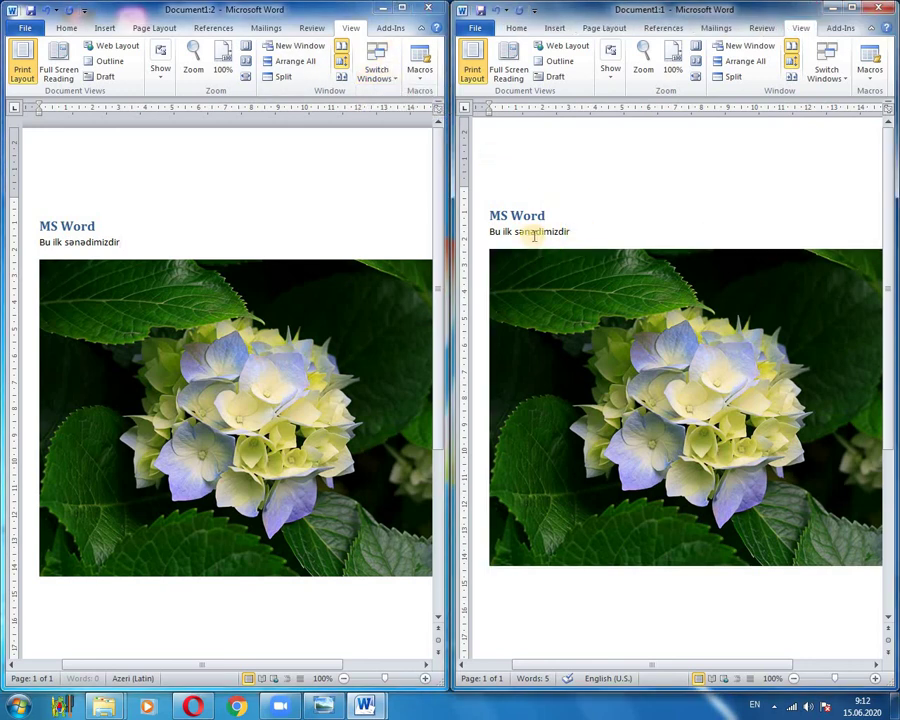
{"action": "left_click", "coordinate": [131, 243]}
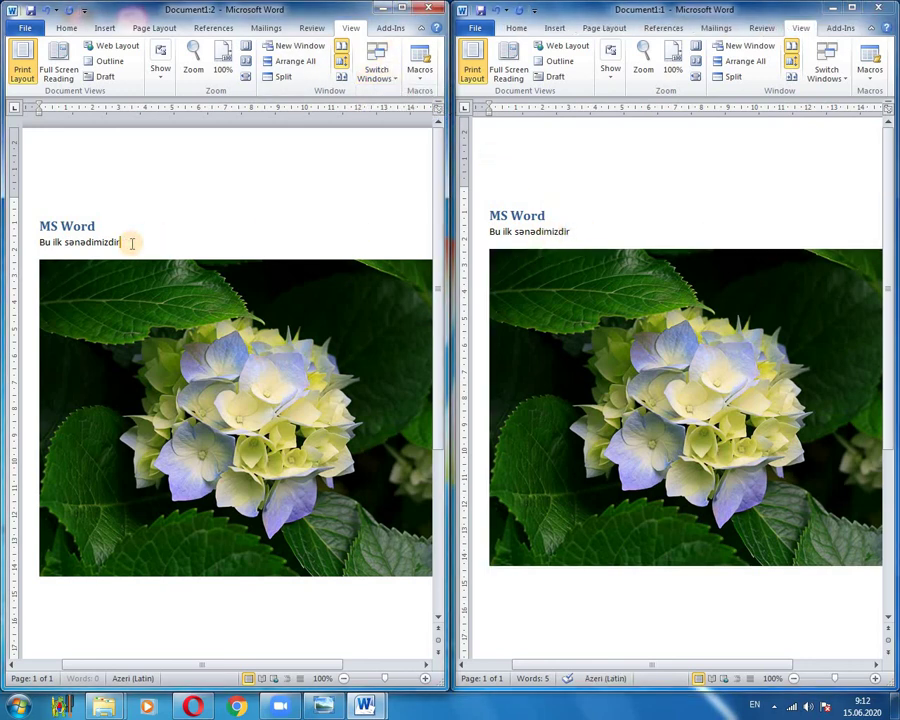
{"action": "left_click", "coordinate": [390, 78]}
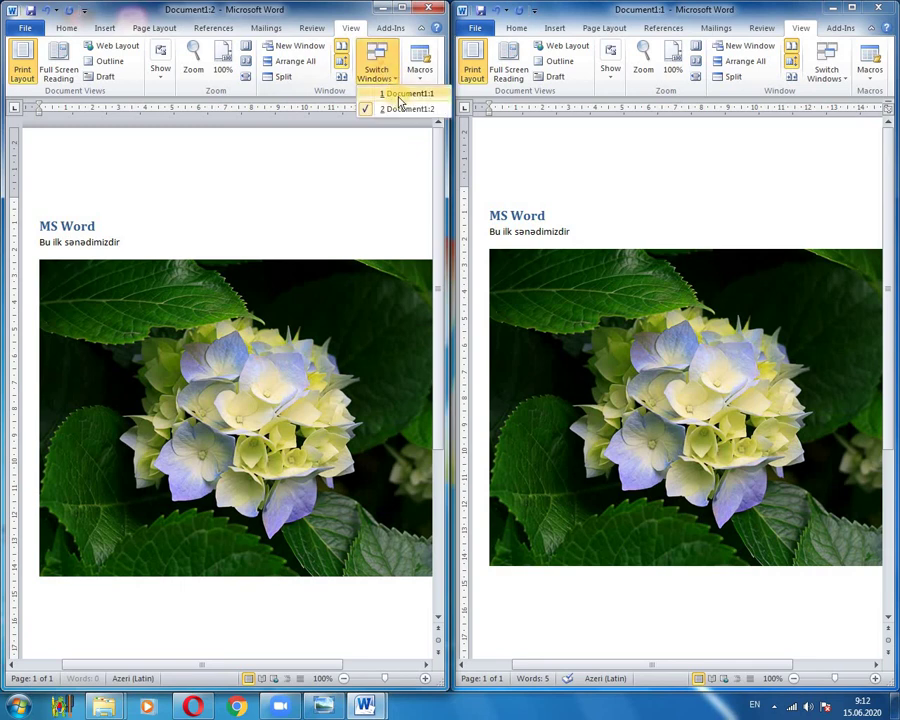
{"action": "left_click", "coordinate": [400, 90]}
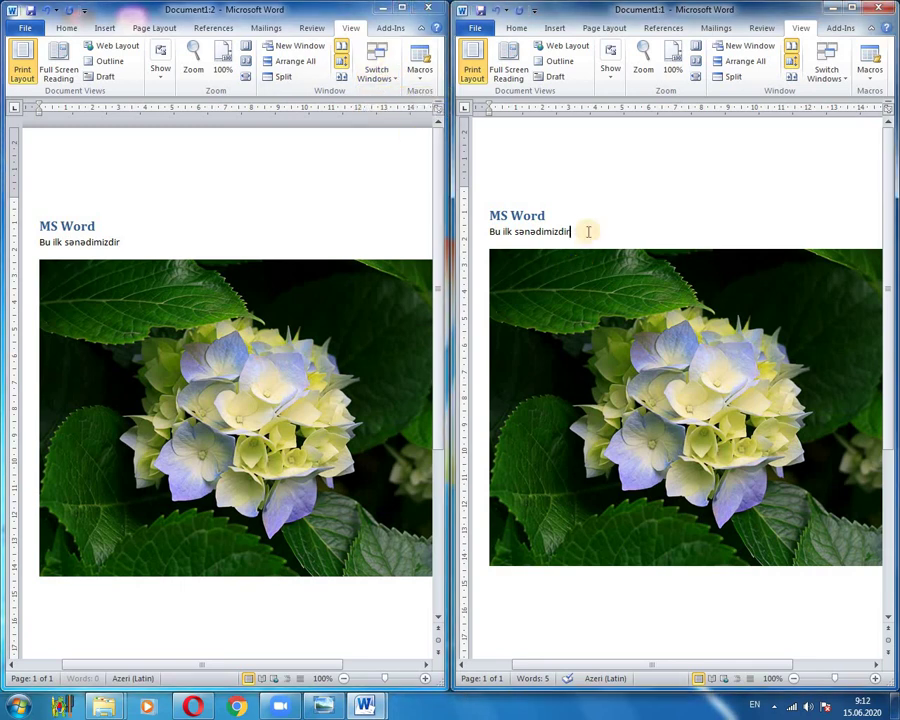
{"action": "left_click", "coordinate": [390, 82]}
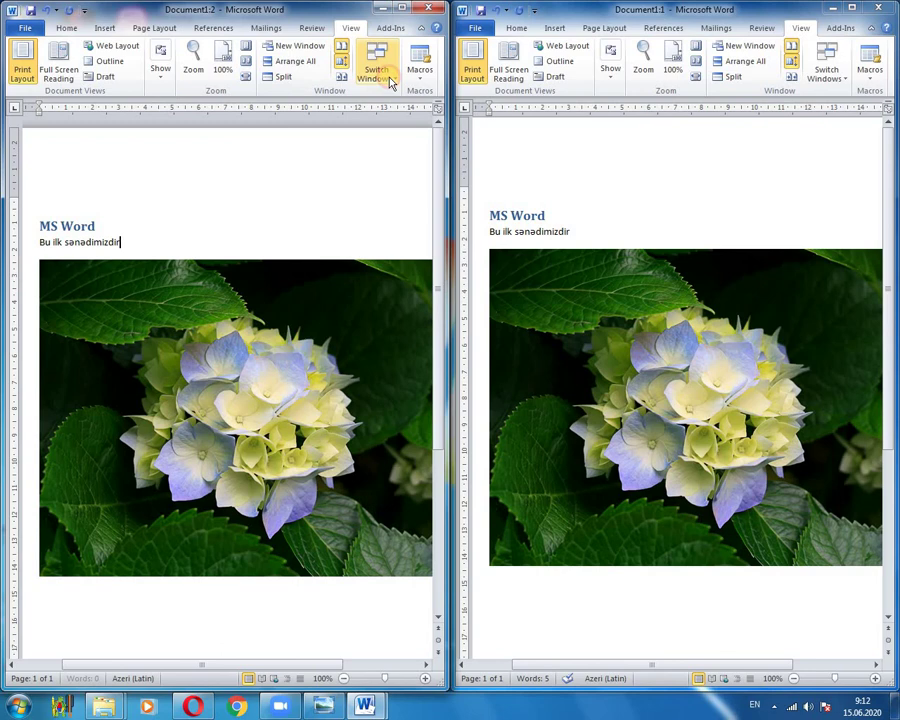
{"action": "left_click", "coordinate": [392, 80]}
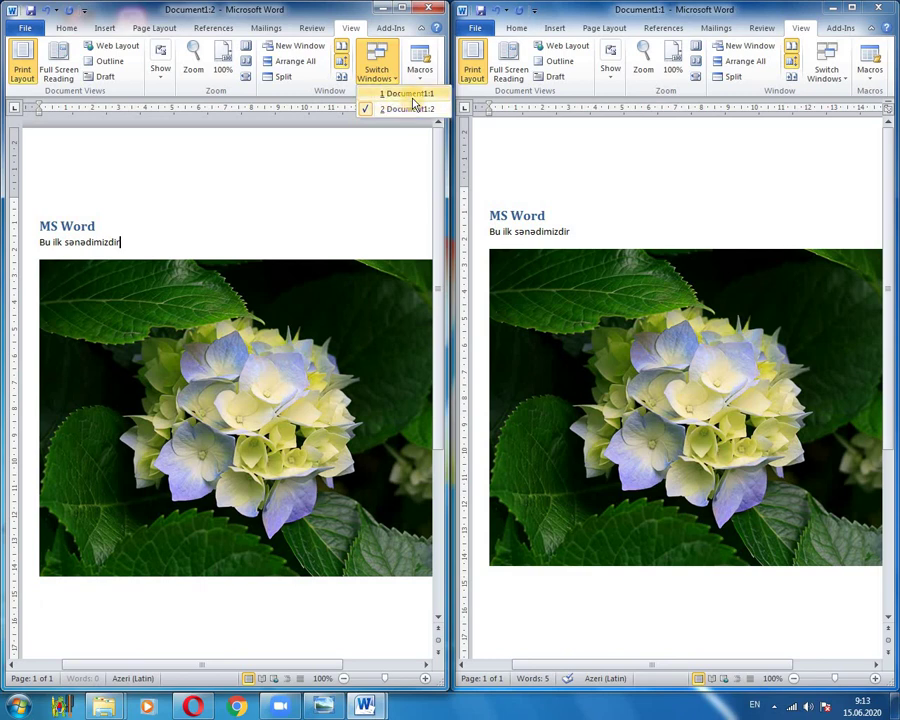
{"action": "left_click", "coordinate": [413, 96]}
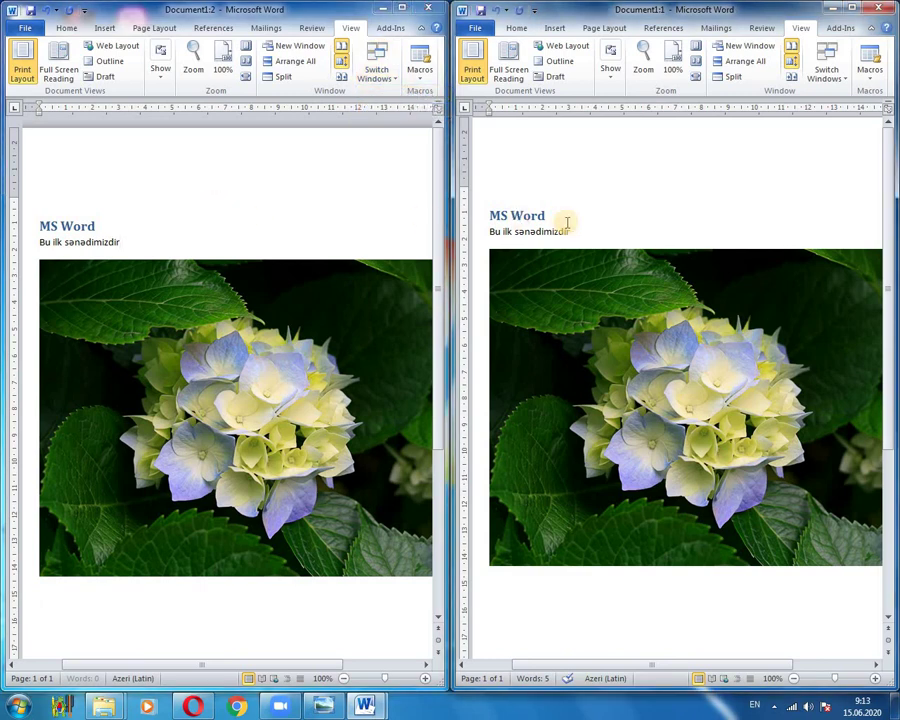
{"action": "left_click", "coordinate": [371, 77]}
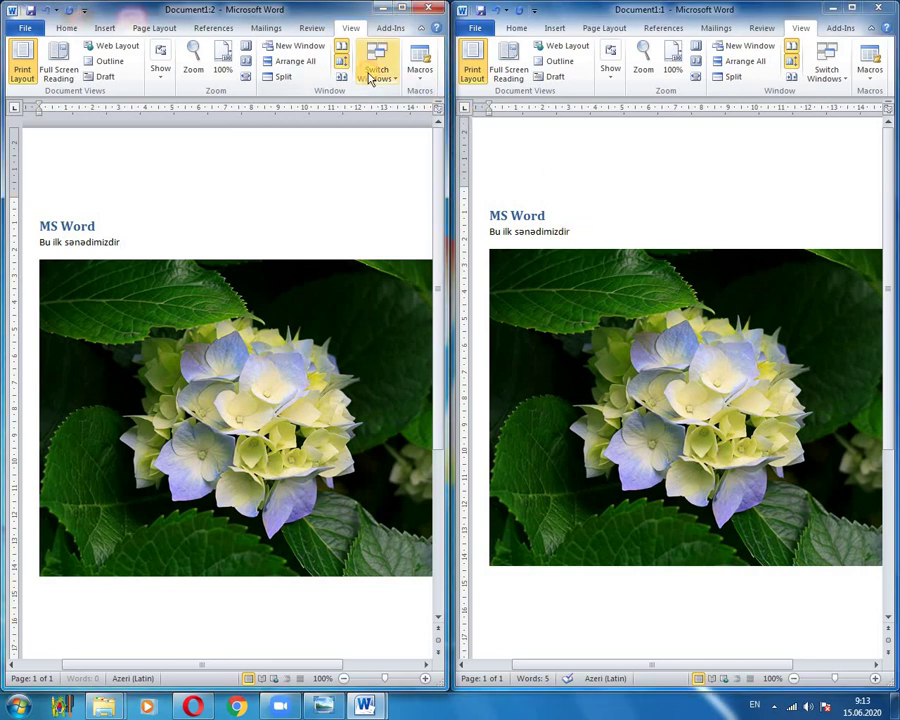
- Check the Switch Windows list again, then close the Document1:2 window
{"action": "left_click", "coordinate": [376, 77]}
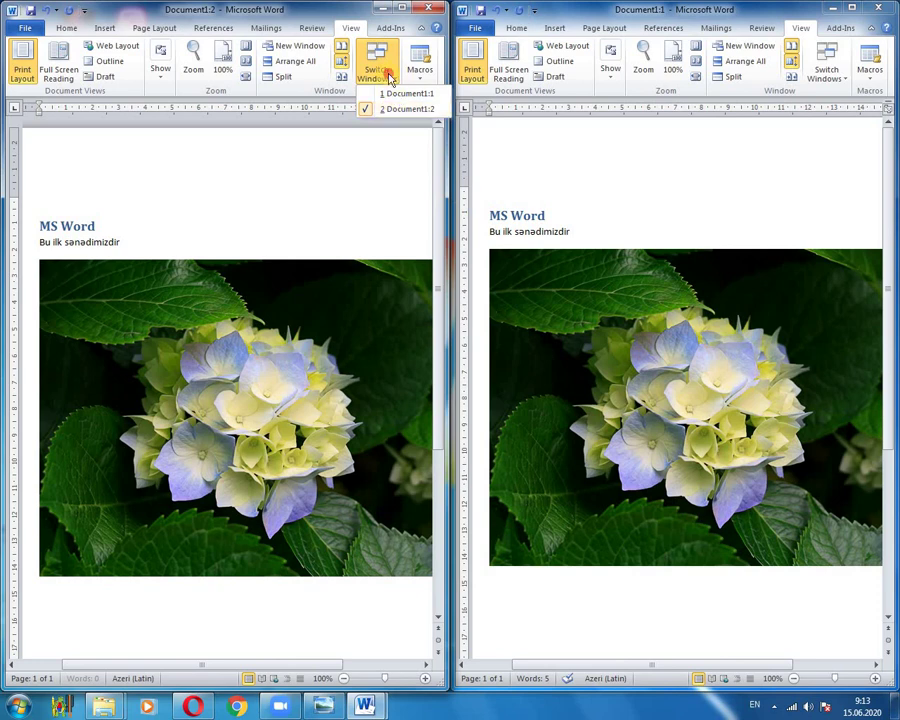
{"action": "left_click", "coordinate": [401, 82]}
{"action": "left_click", "coordinate": [398, 84]}
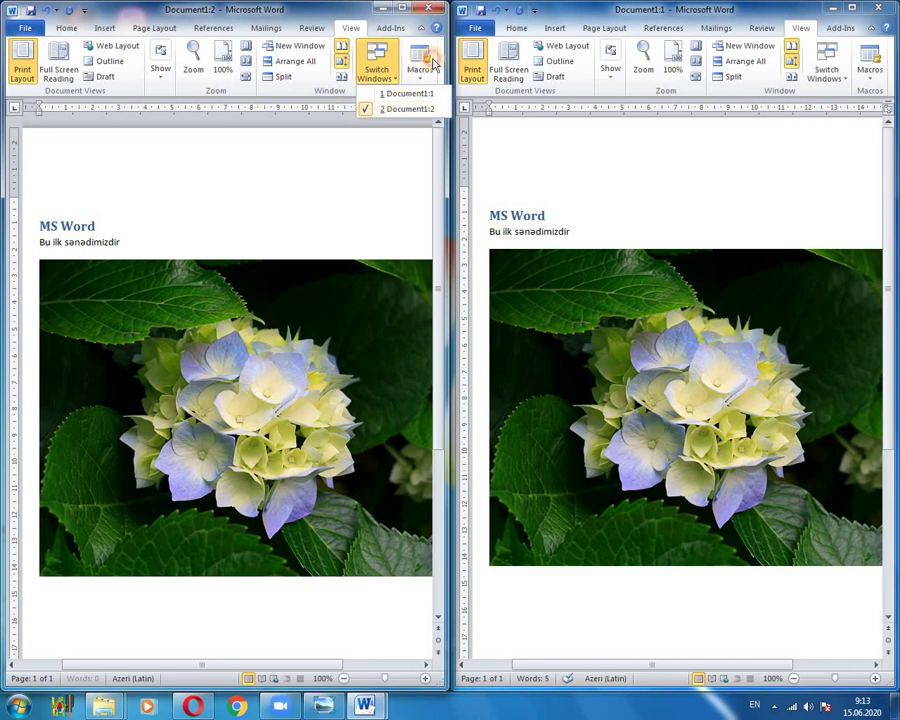
{"action": "left_click", "coordinate": [428, 9]}
- Maximize the remaining Document1 window, place the cursor after the body line, and open the Macros list
{"action": "left_click", "coordinate": [851, 353]}
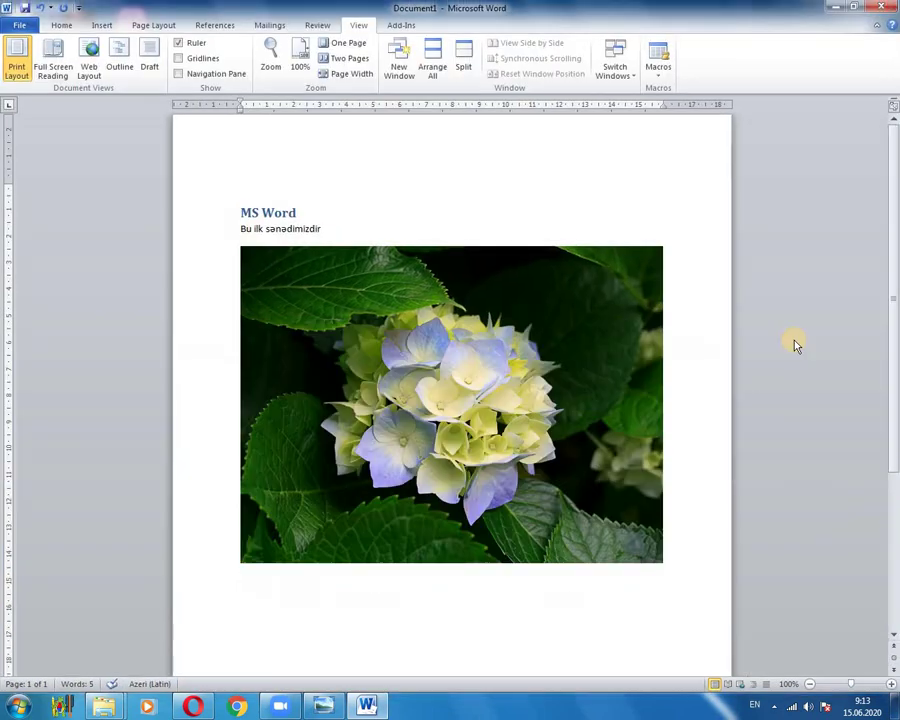
{"action": "left_click", "coordinate": [657, 70]}
{"action": "left_click", "coordinate": [726, 65]}
{"action": "left_click", "coordinate": [478, 225]}
{"action": "left_click", "coordinate": [664, 72]}
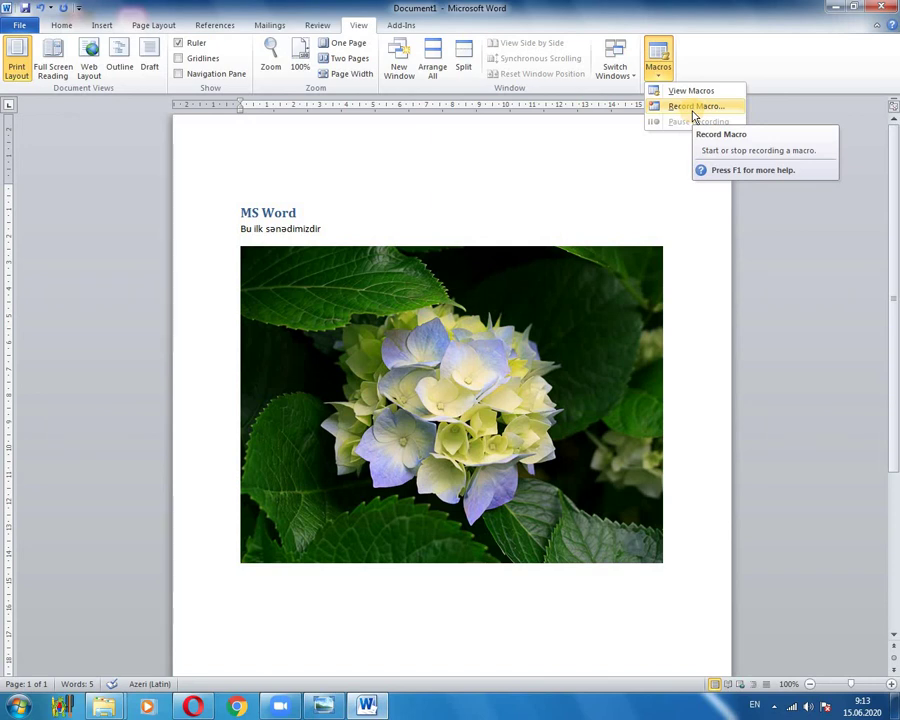
- Choose Record Macro and move the Record Macro dialog (Macro5, Normal.dotm) higher up
{"action": "left_click", "coordinate": [693, 110]}
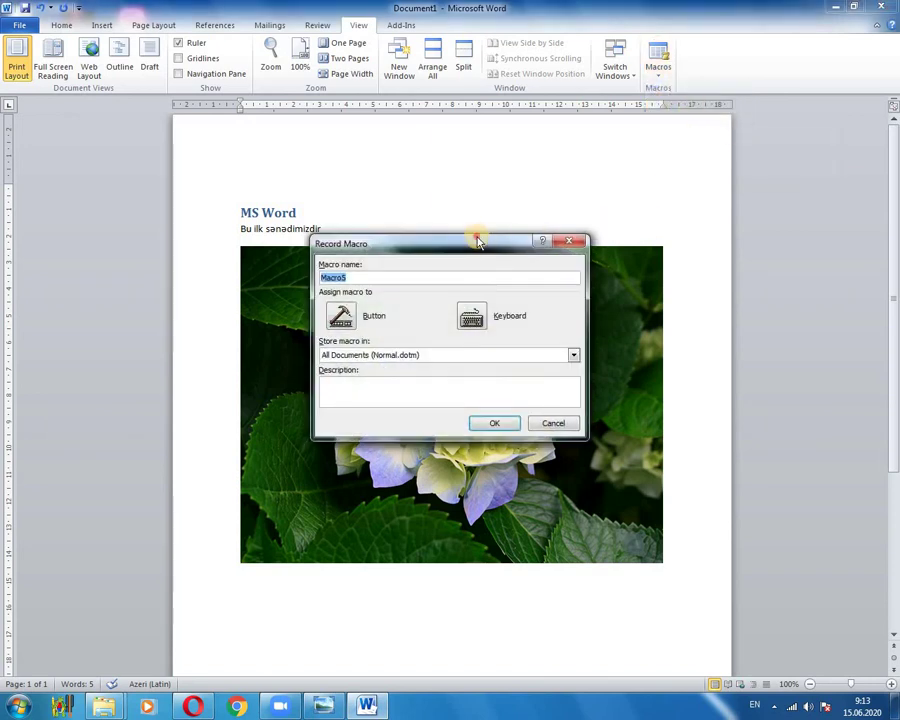
{"action": "left_click_drag", "start_coordinate": [478, 241], "coordinate": [513, 145]}
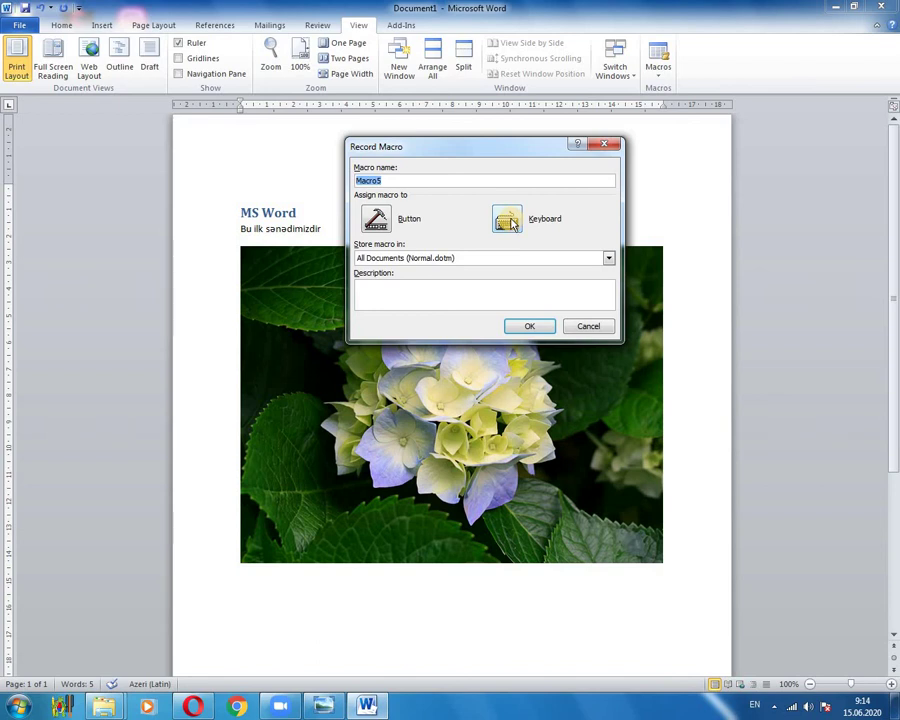
- Assign Ctrl+Num 9 to Macro5 in Customize Keyboard, then close back to the document
{"action": "left_click", "coordinate": [508, 220]}
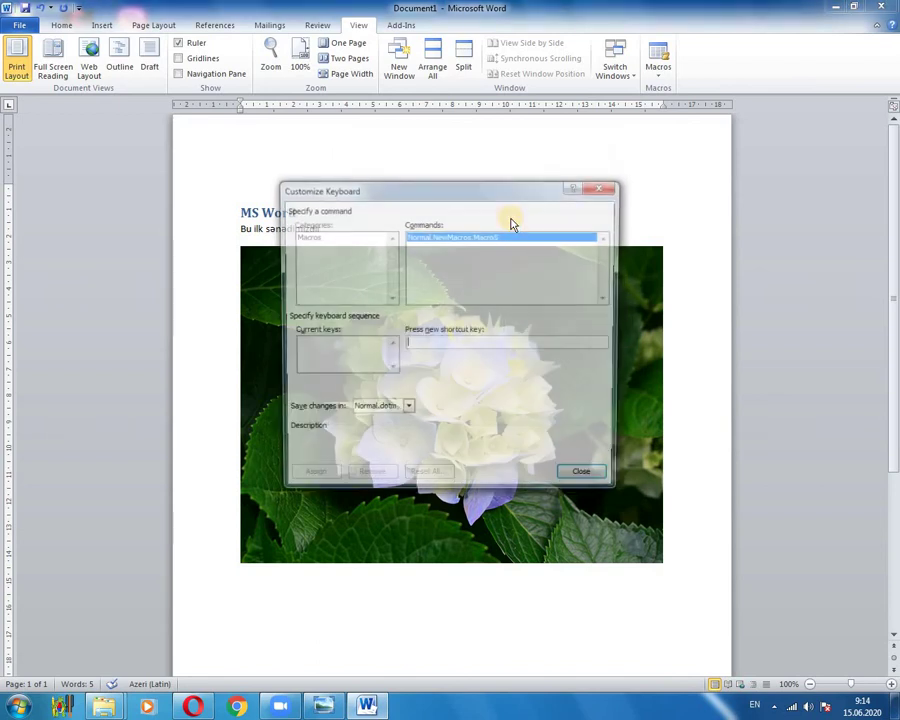
{"action": "left_click_drag", "start_coordinate": [390, 195], "coordinate": [432, 157]}
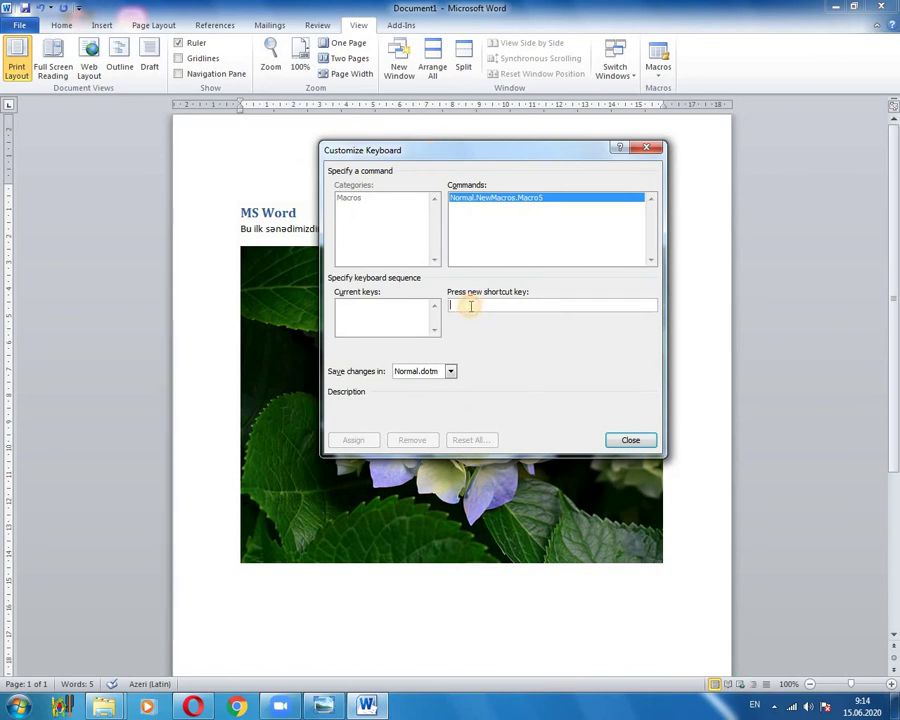
{"action": "key", "text": "ctrl+KP_9"}
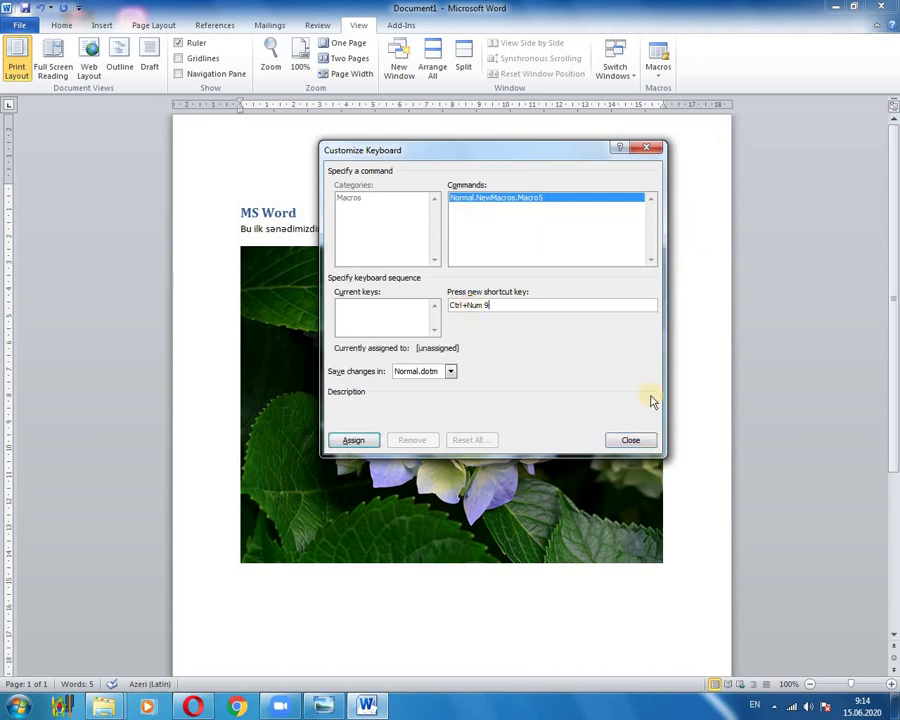
{"action": "left_click", "coordinate": [355, 442]}
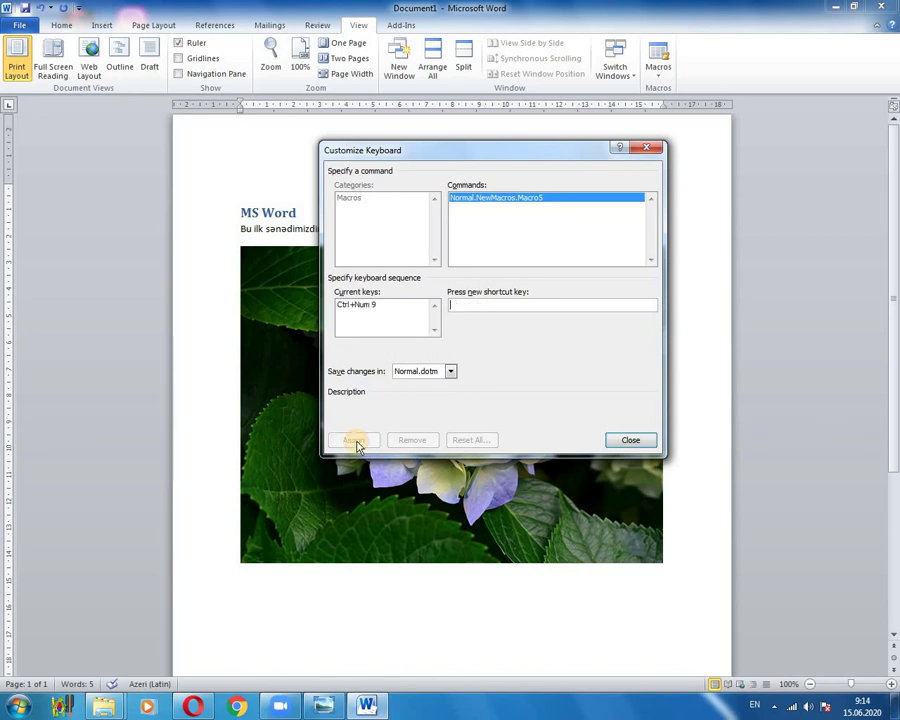
{"action": "left_click", "coordinate": [608, 440]}
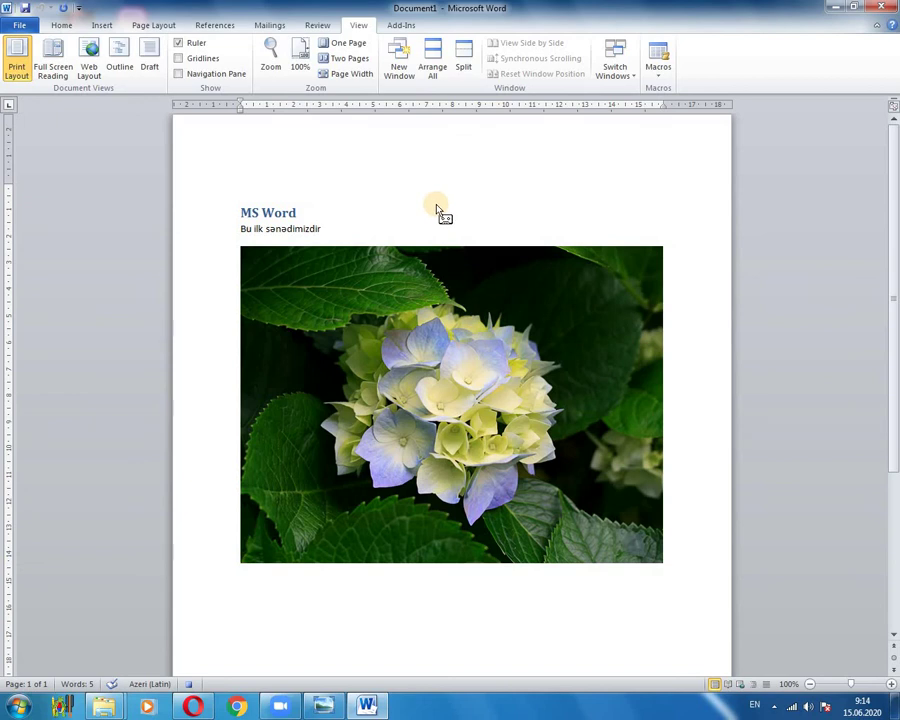
- Make the word Bu bold in Times New Roman
{"action": "key", "text": "Home"}
{"action": "key", "text": "shift+Right"}
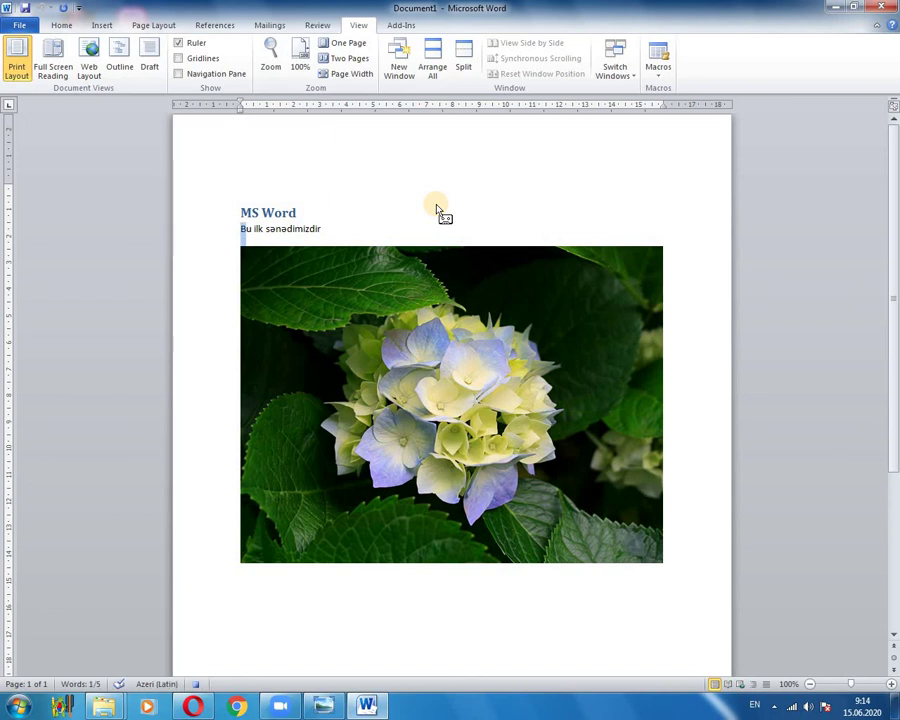
{"action": "key", "text": "shift+Right"}
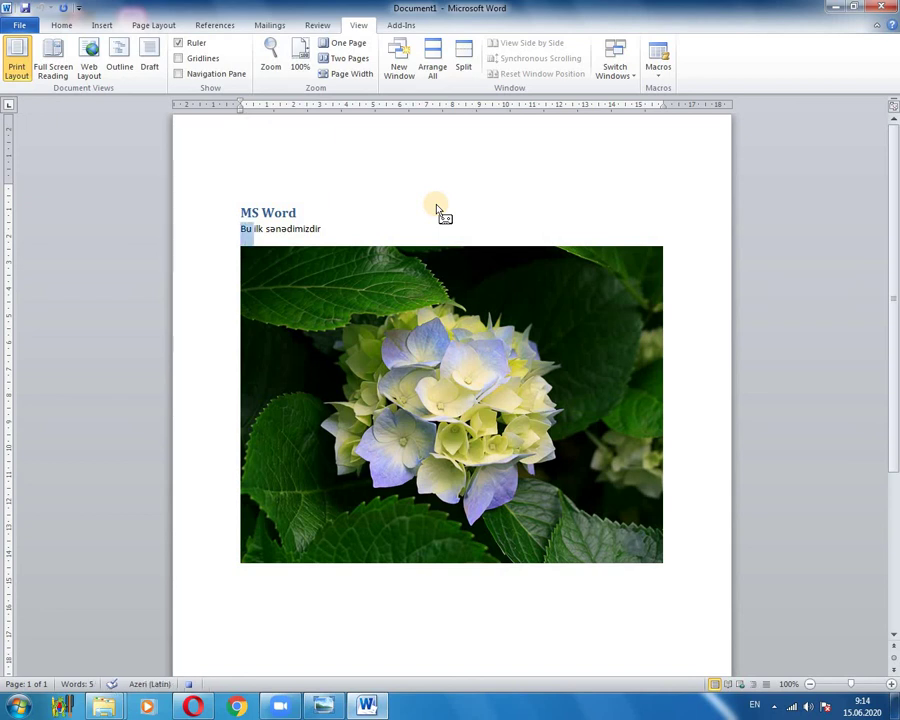
{"action": "left_click", "coordinate": [62, 25]}
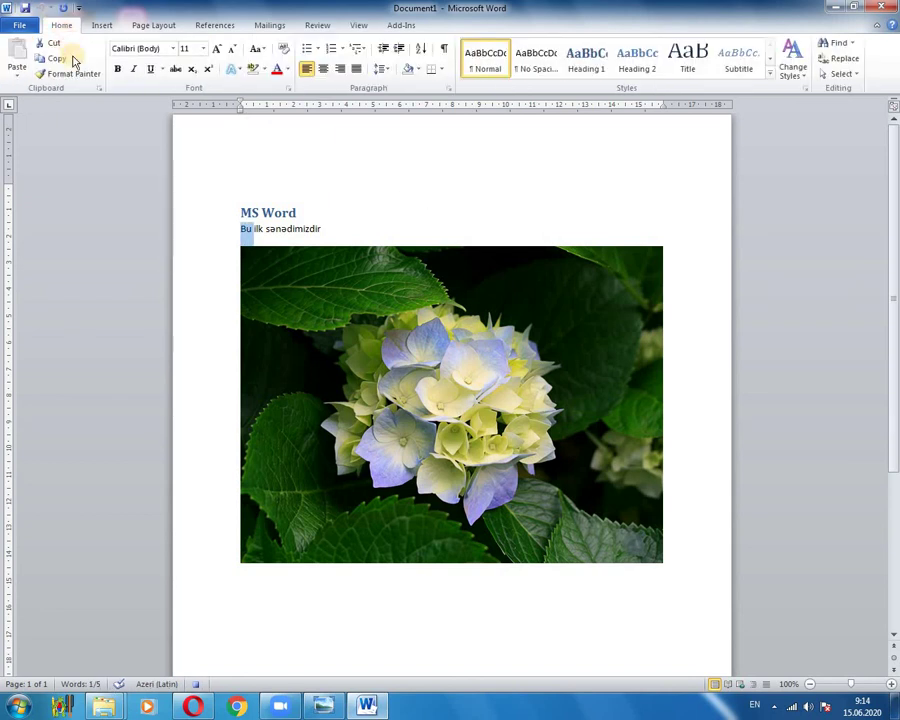
{"action": "left_click", "coordinate": [118, 69]}
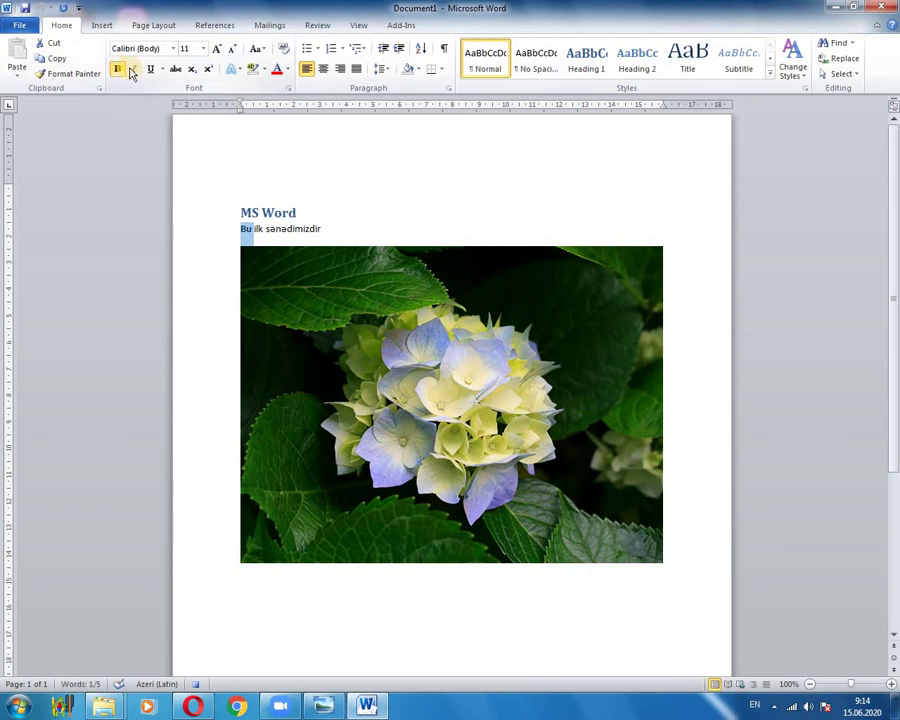
{"action": "left_click", "coordinate": [180, 49]}
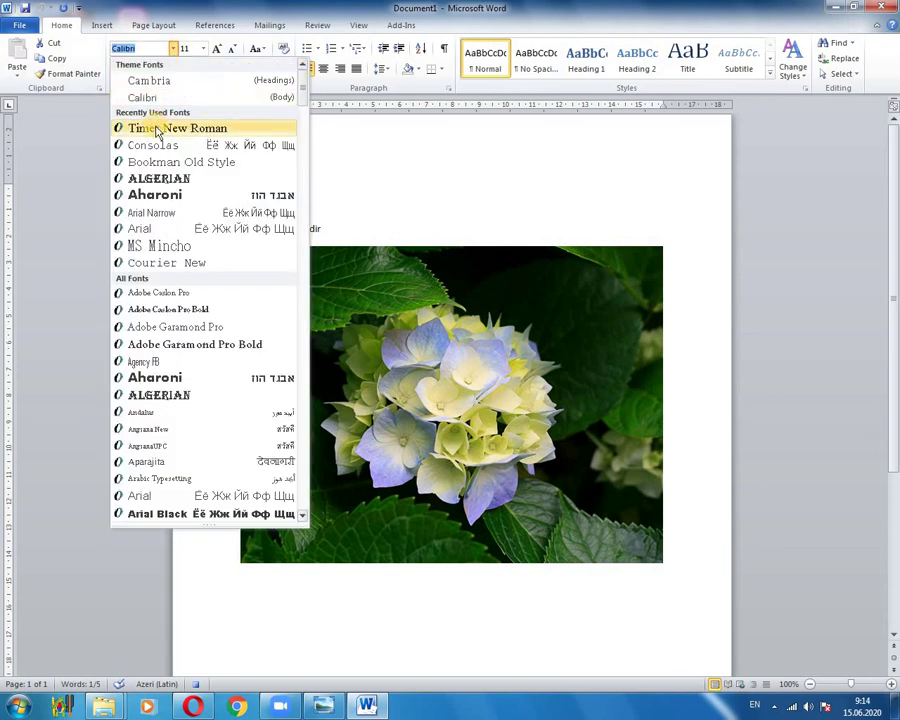
{"action": "left_click", "coordinate": [160, 127]}
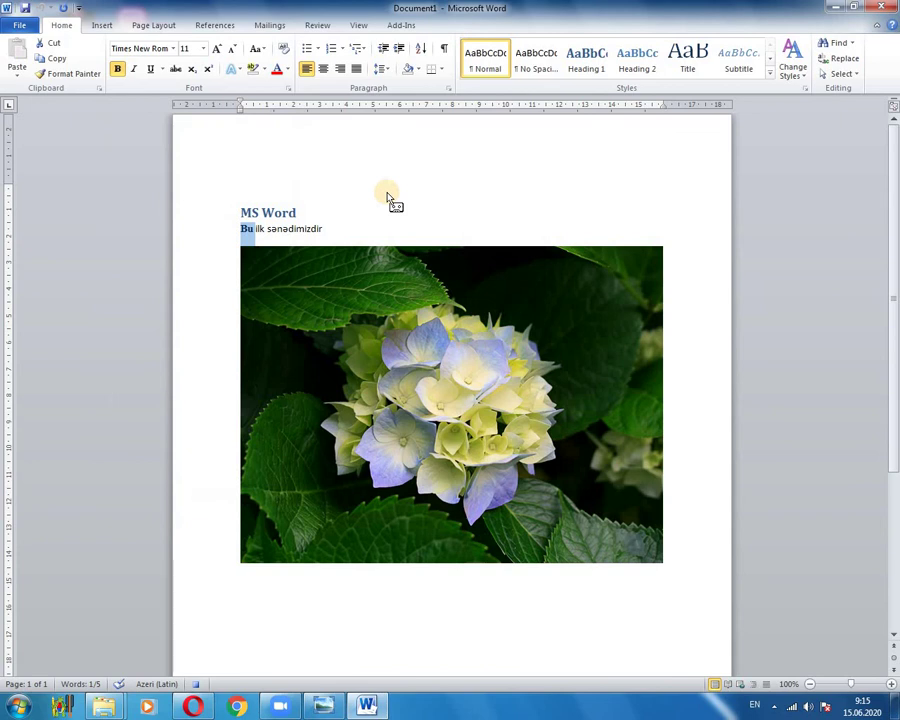
{"action": "key", "text": "Right"}
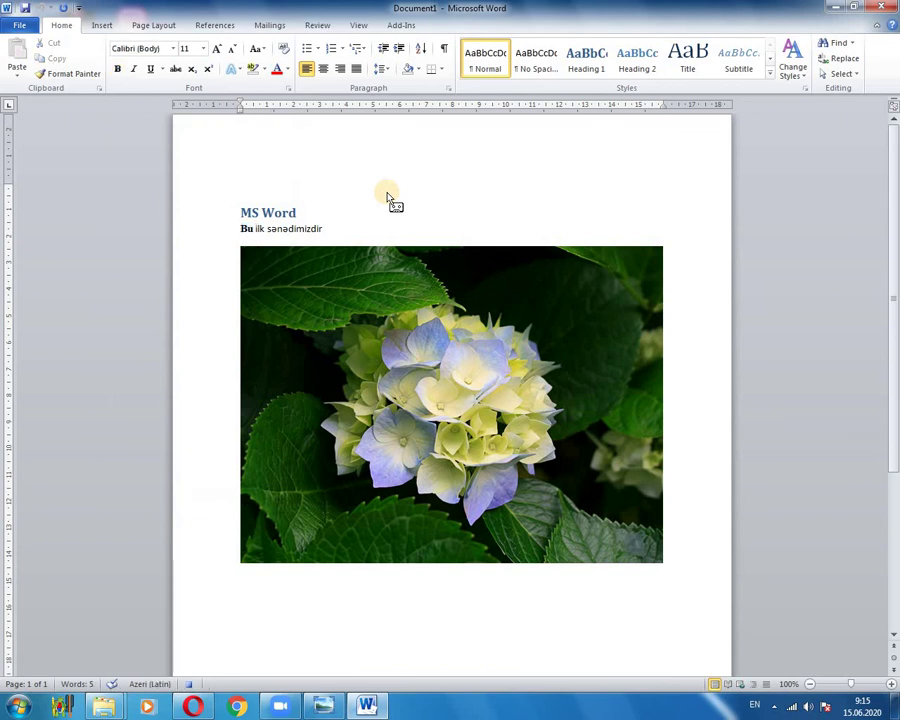
- Set the word ilk in the Algerian font
{"action": "key", "text": "ctrl+shift+Right"}
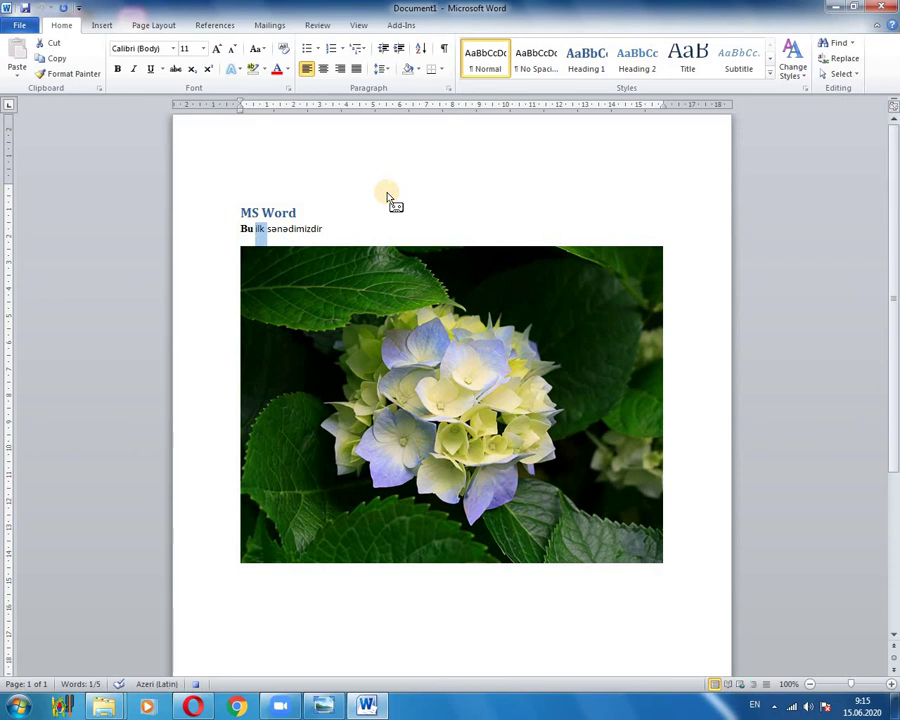
{"action": "left_click", "coordinate": [174, 48]}
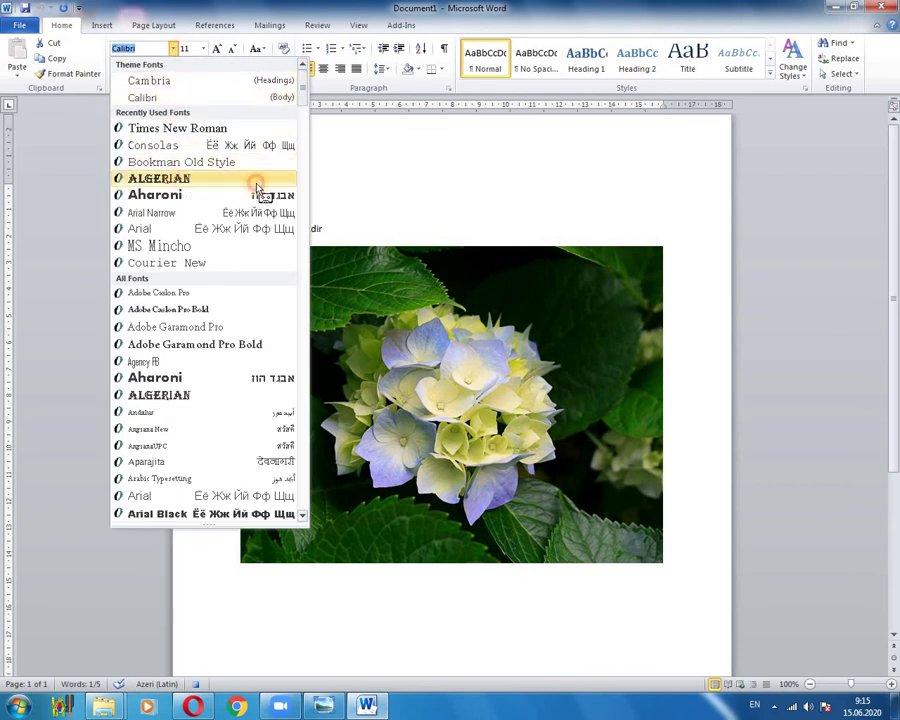
{"action": "left_click", "coordinate": [255, 179]}
{"action": "left_click", "coordinate": [447, 190]}
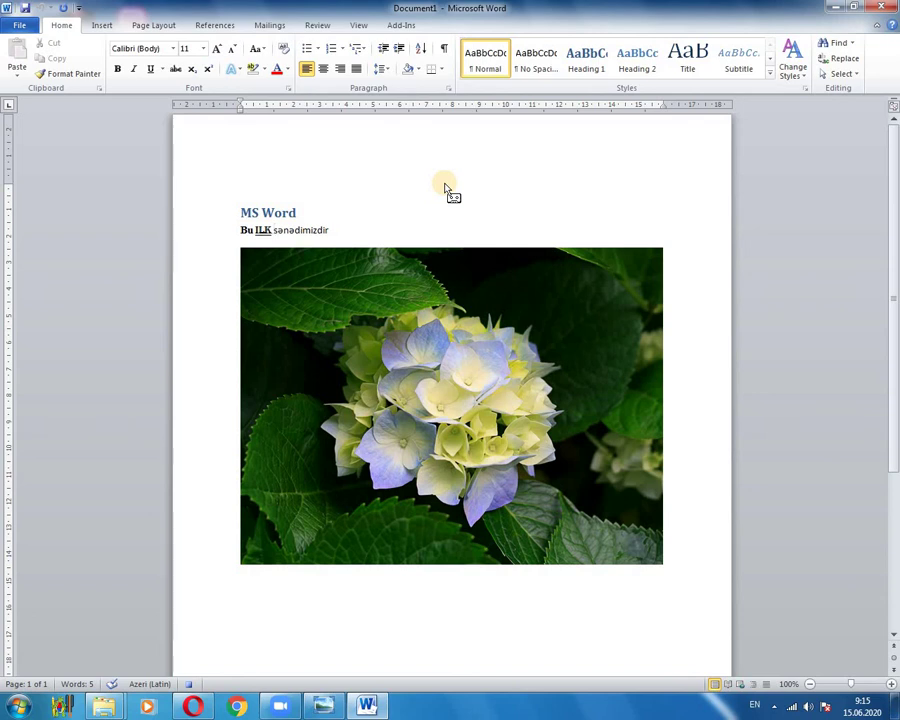
- Make sənədimizdir italic Courier New, then move the cursor down to the picture's line
{"action": "key", "text": "shift+End"}
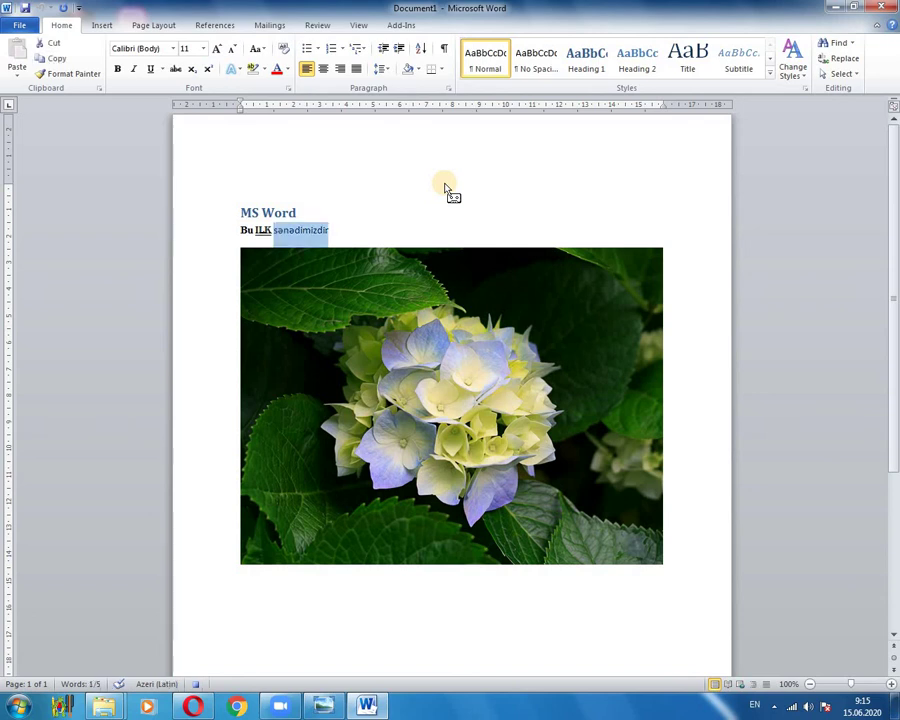
{"action": "left_click", "coordinate": [136, 77]}
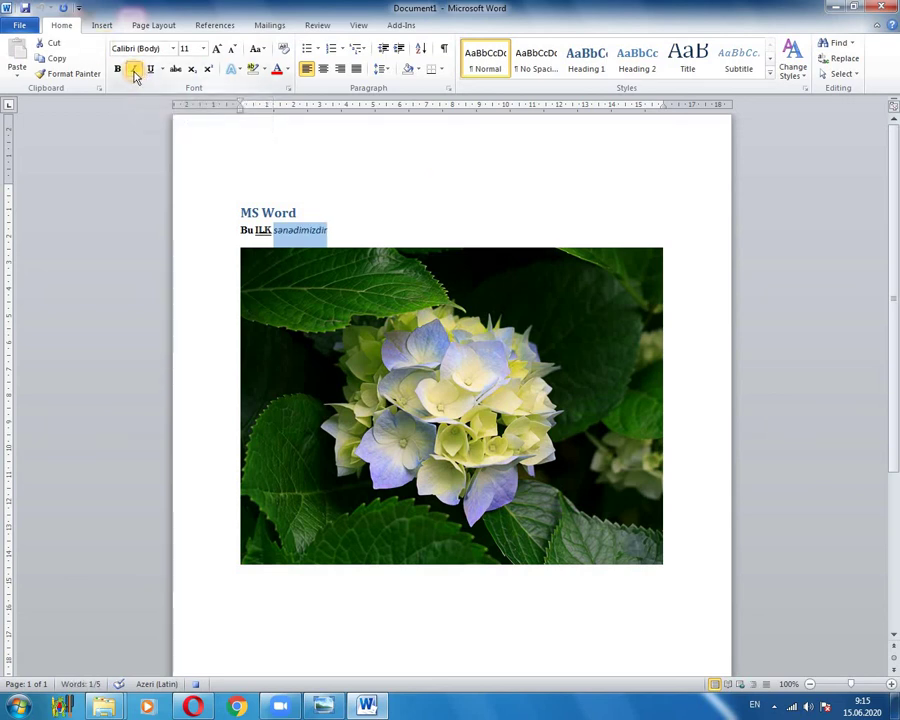
{"action": "left_click", "coordinate": [173, 48]}
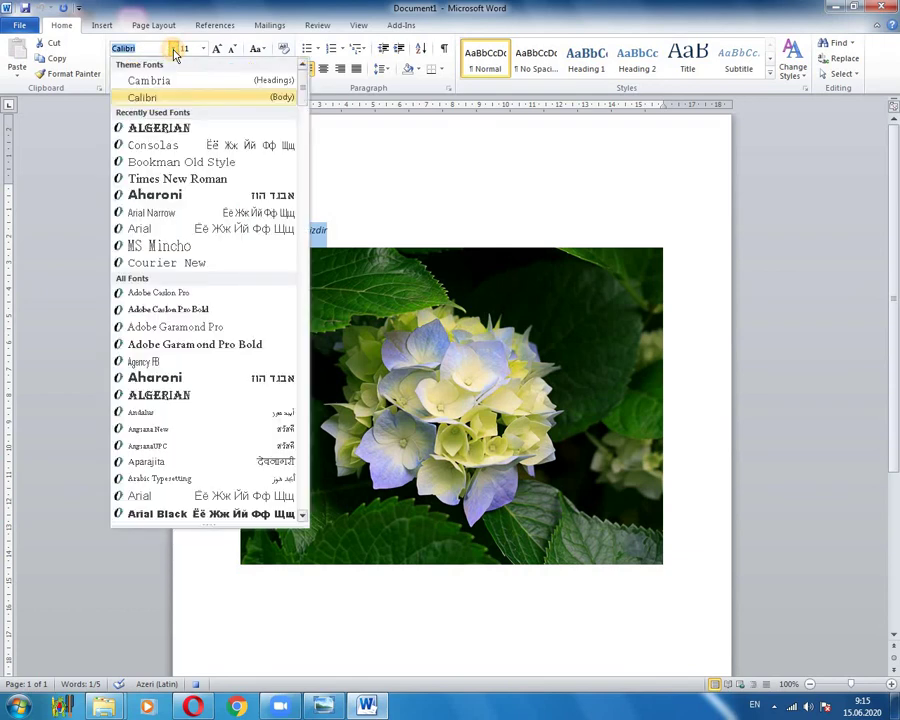
{"action": "left_click", "coordinate": [200, 262]}
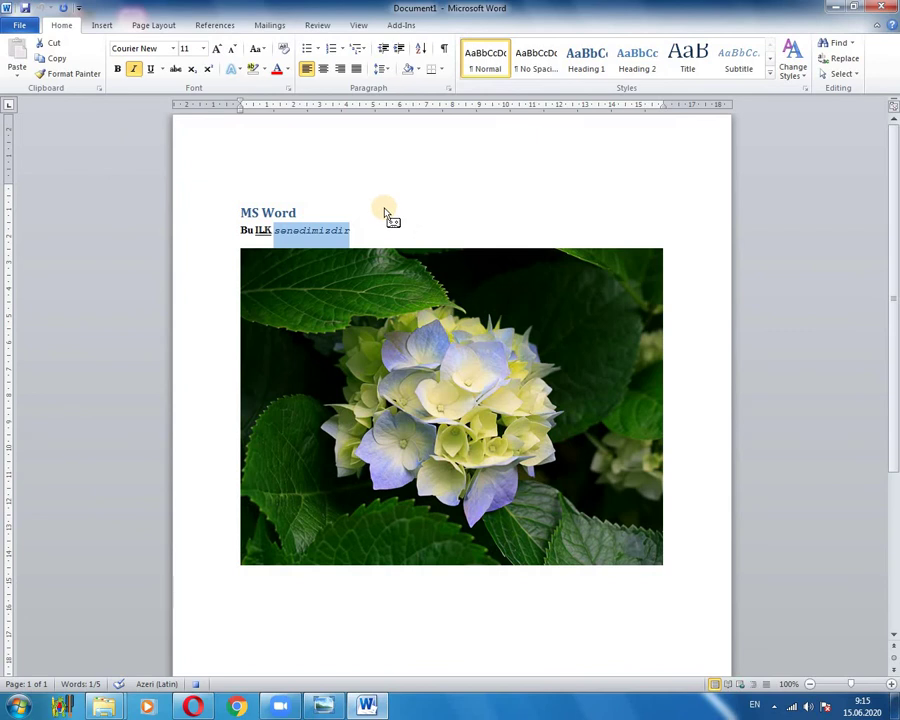
{"action": "key", "text": "Right"}
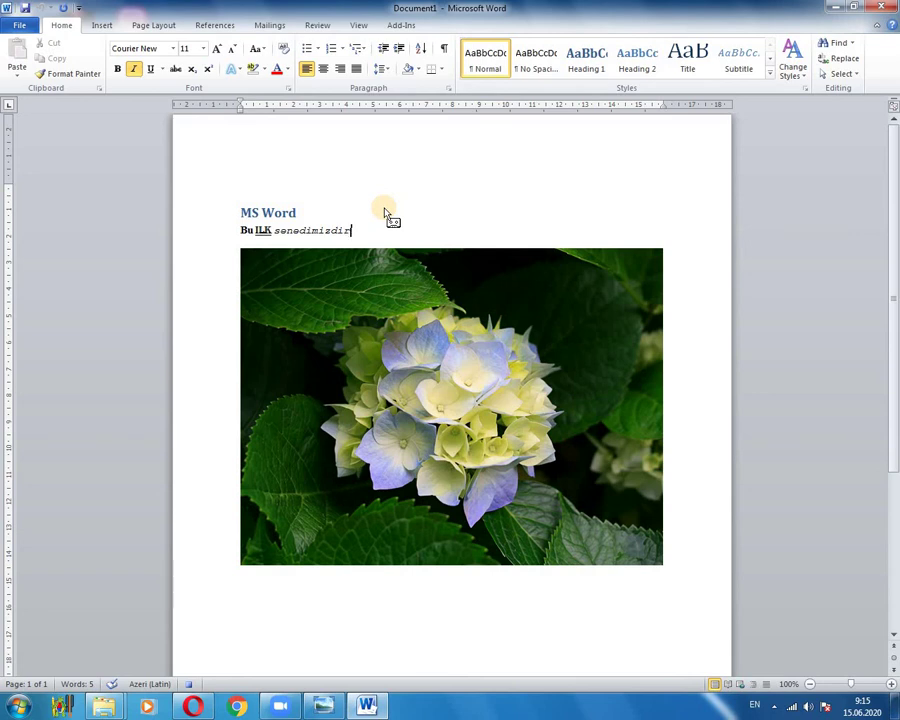
{"action": "key", "text": "Down"}
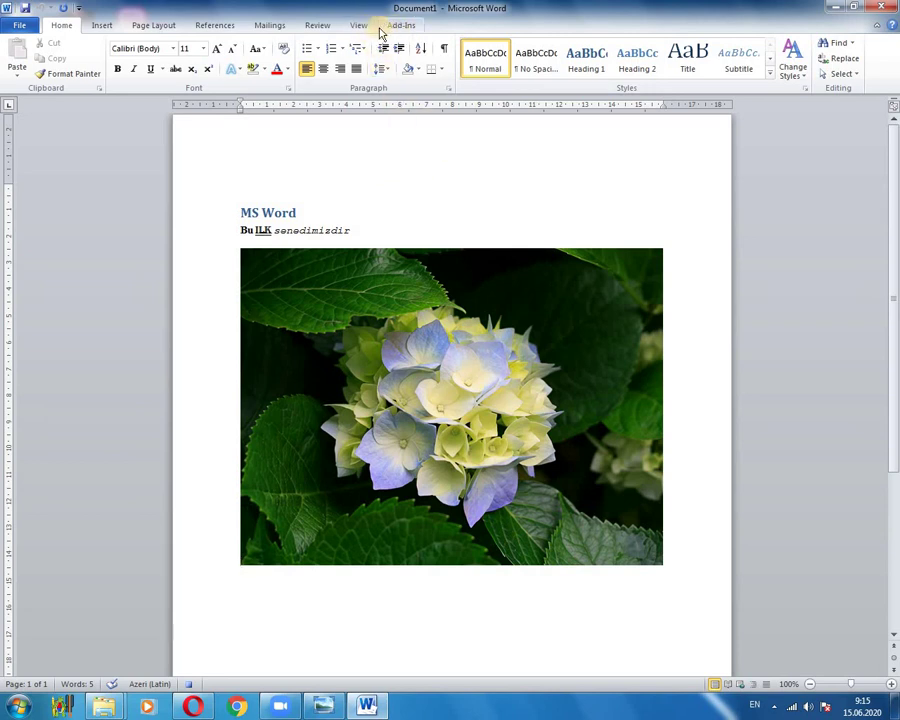
- Pause the Macro5 recording, then stop it completely
{"action": "left_click", "coordinate": [362, 27]}
{"action": "left_click", "coordinate": [658, 72]}
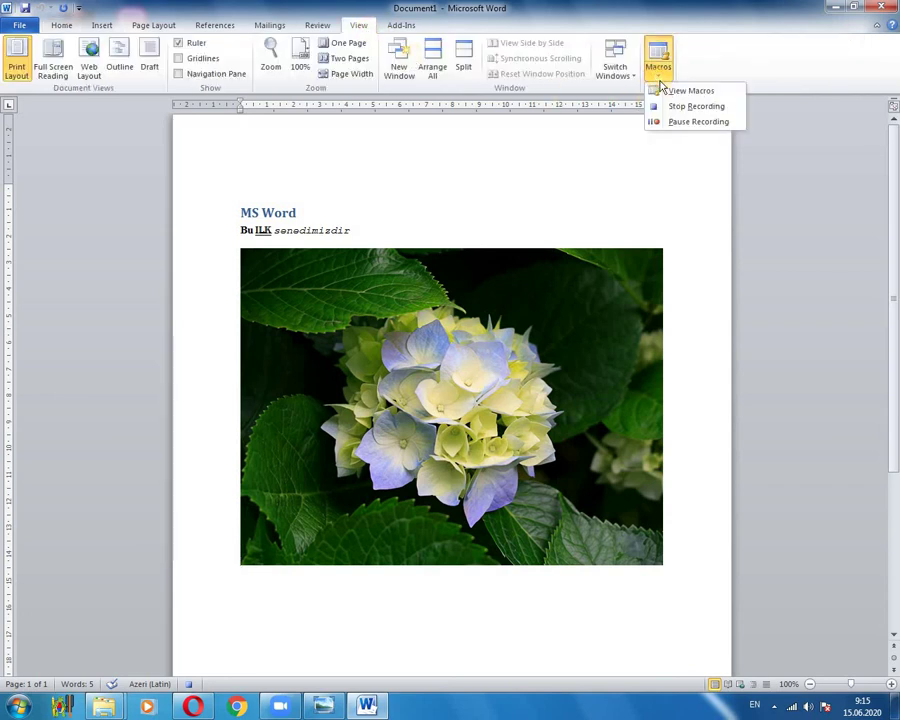
{"action": "left_click", "coordinate": [674, 122]}
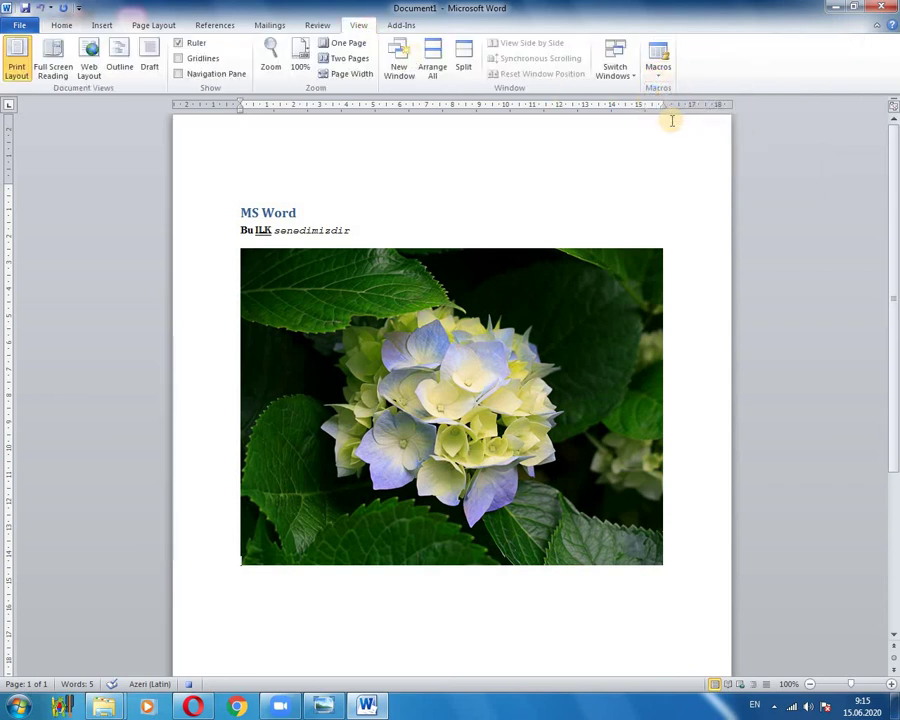
{"action": "left_click", "coordinate": [670, 77]}
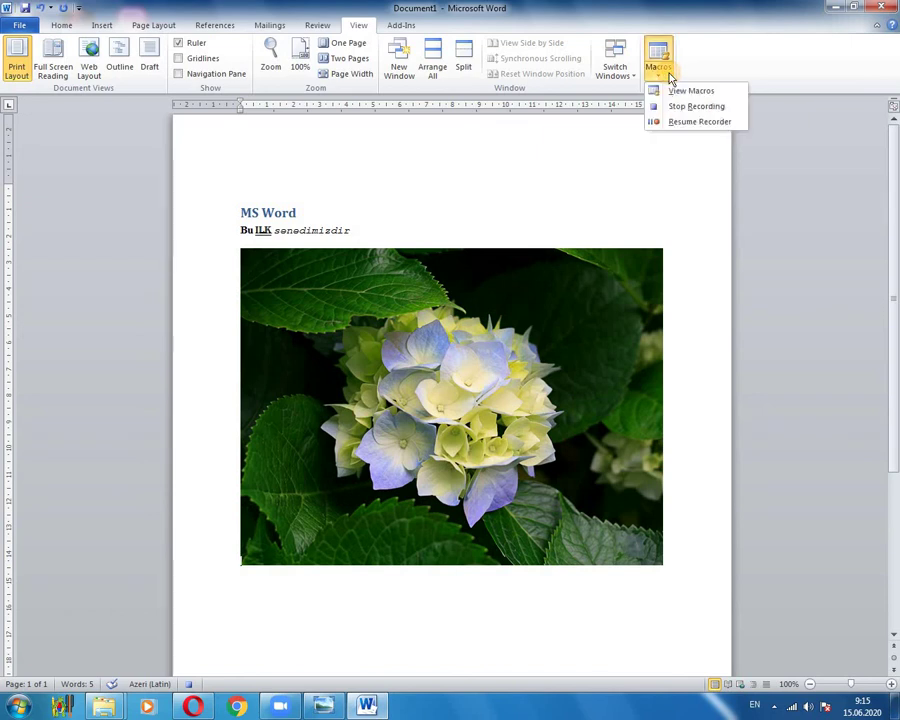
{"action": "left_click", "coordinate": [680, 107]}
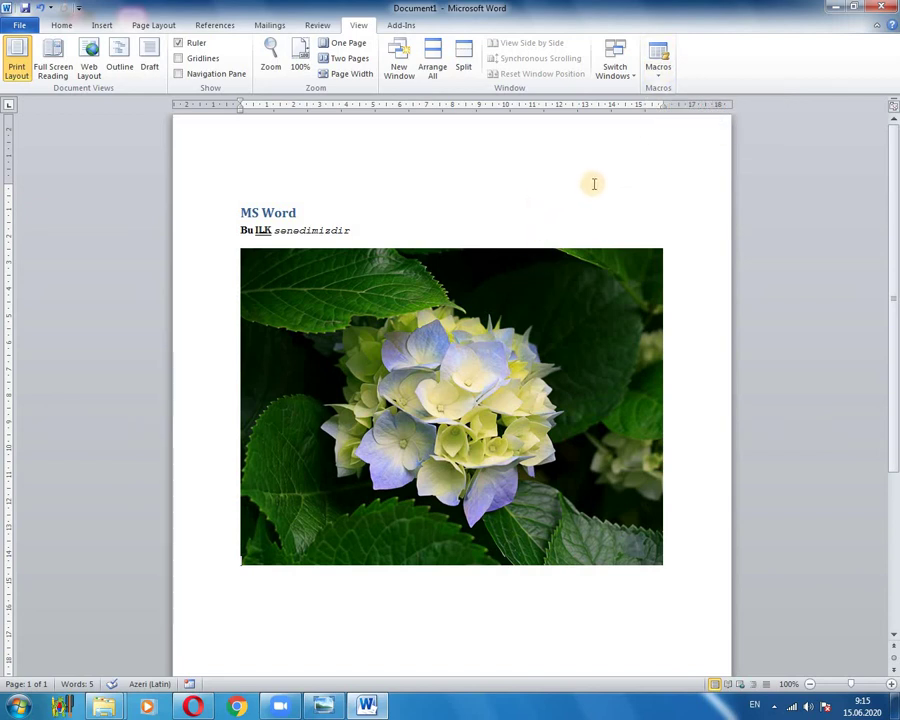
- Add a new line 'Bir iki üç' below the hydrangea photo, using the Azerbaijani keyboard layout
{"action": "left_click", "coordinate": [679, 543]}
{"action": "left_click", "coordinate": [679, 543]}
{"action": "key", "text": "Return"}
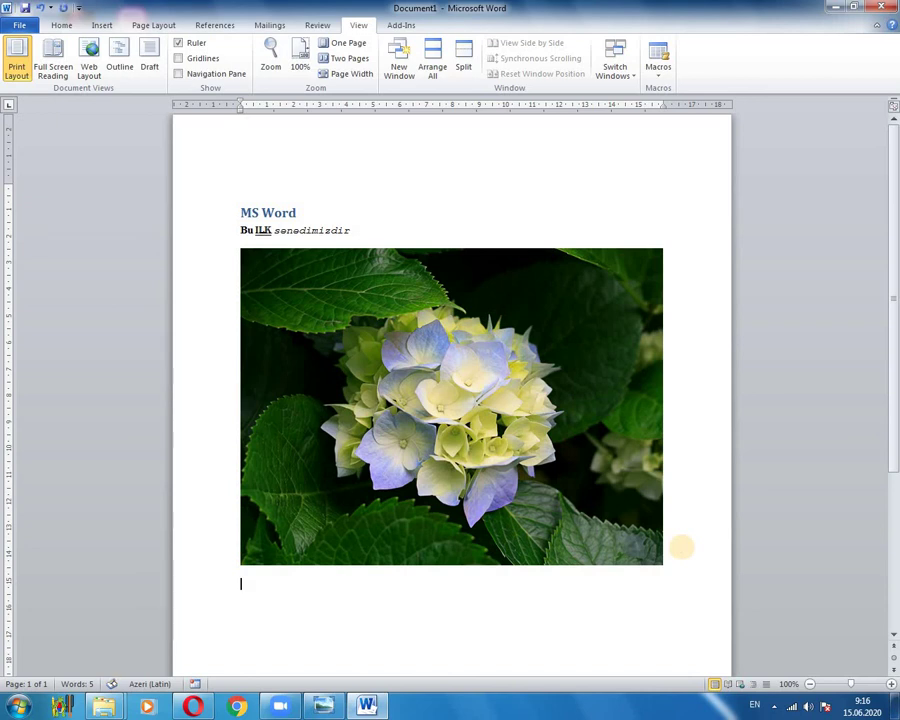
{"action": "type", "text": "Bir iki "}
{"action": "type", "text": "w"}
{"action": "key", "text": "alt+shift"}
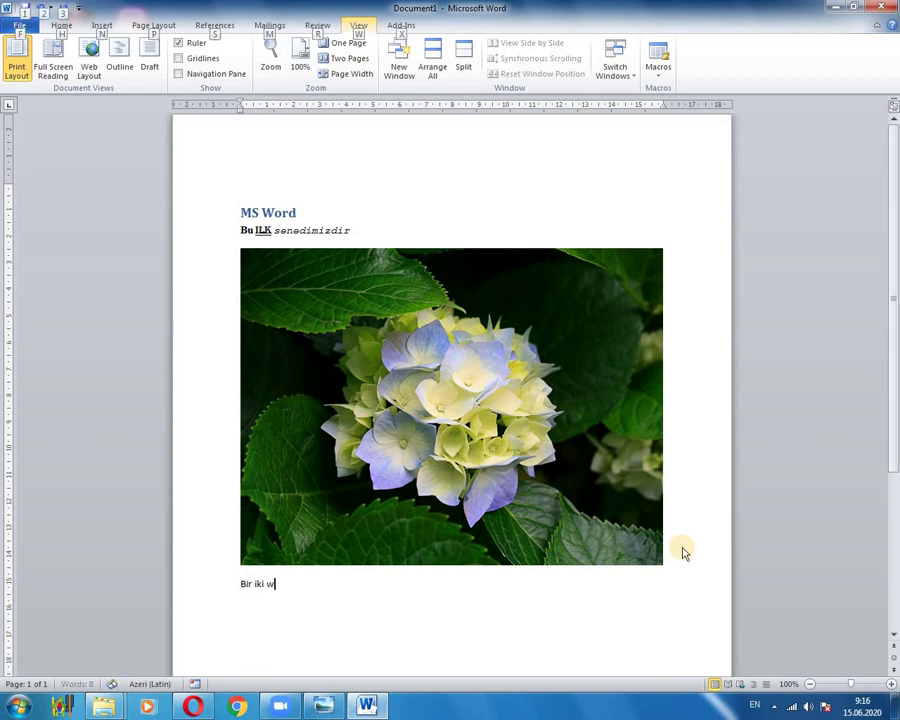
{"action": "key", "text": "BackSpace"}
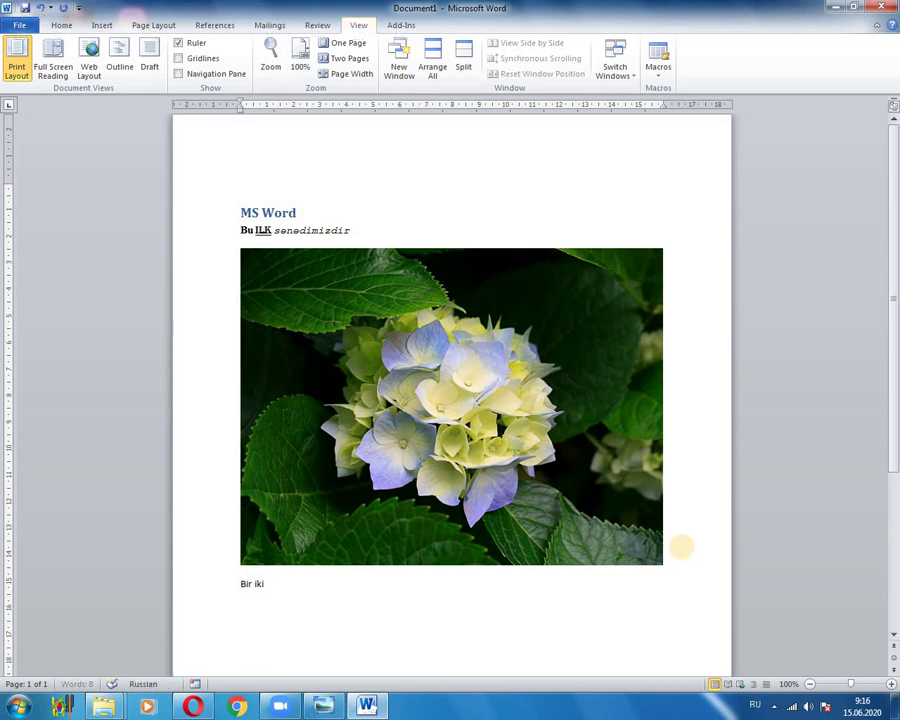
{"action": "key", "text": "alt+shift"}
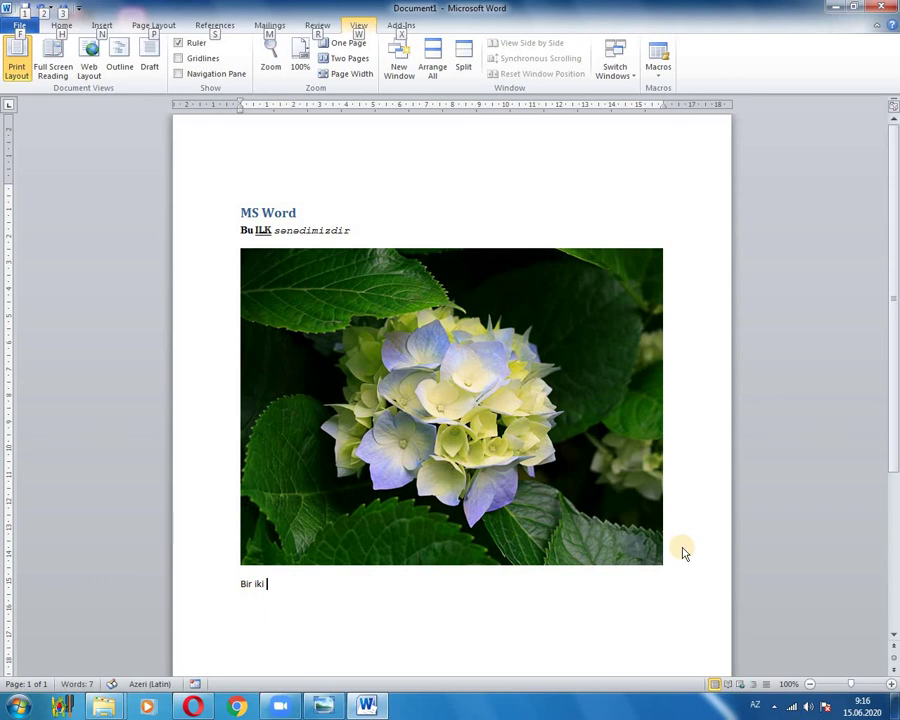
{"action": "key", "text": "w"}
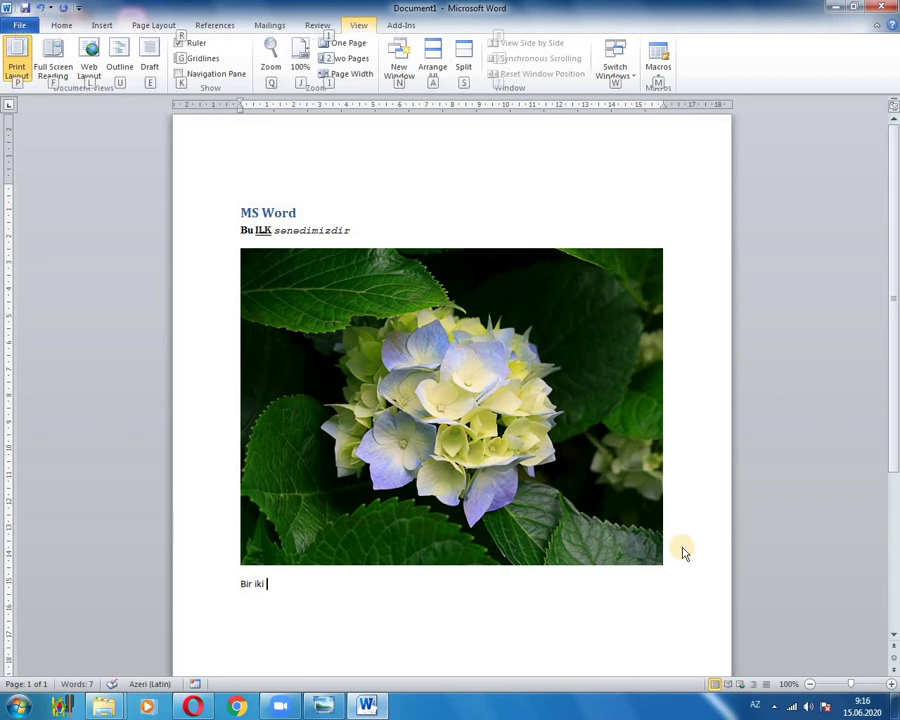
{"action": "key", "text": "w"}
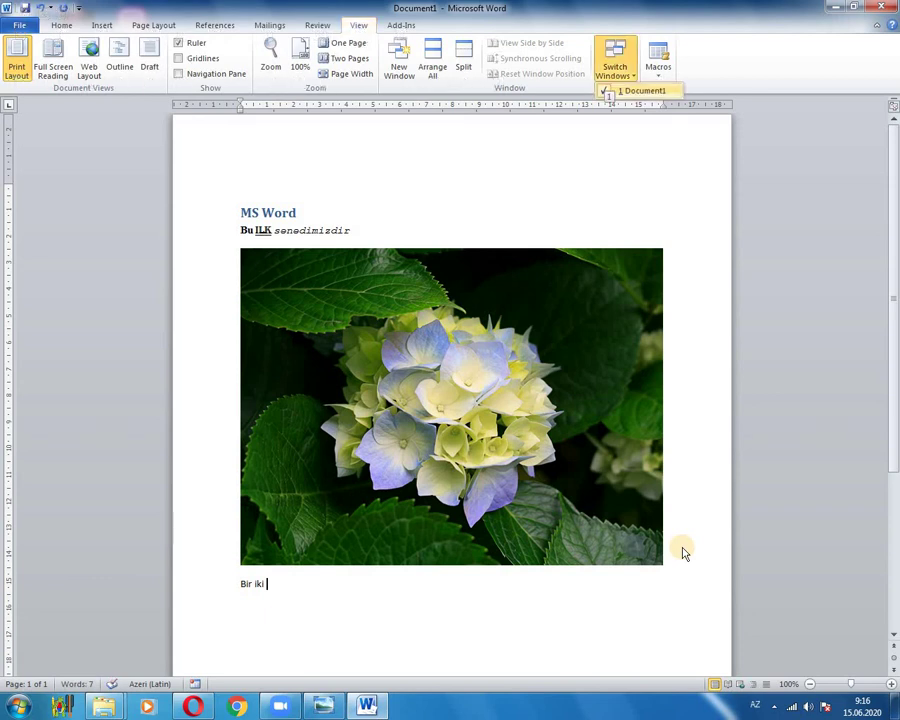
{"action": "type", "text": "1üç"}
- Add 'Dörd beş altı' on the next line
{"action": "key", "text": "Return"}
{"action": "type", "text": "dörd"}
{"action": "key", "text": "space"}
{"action": "type", "text": "ş altı"}
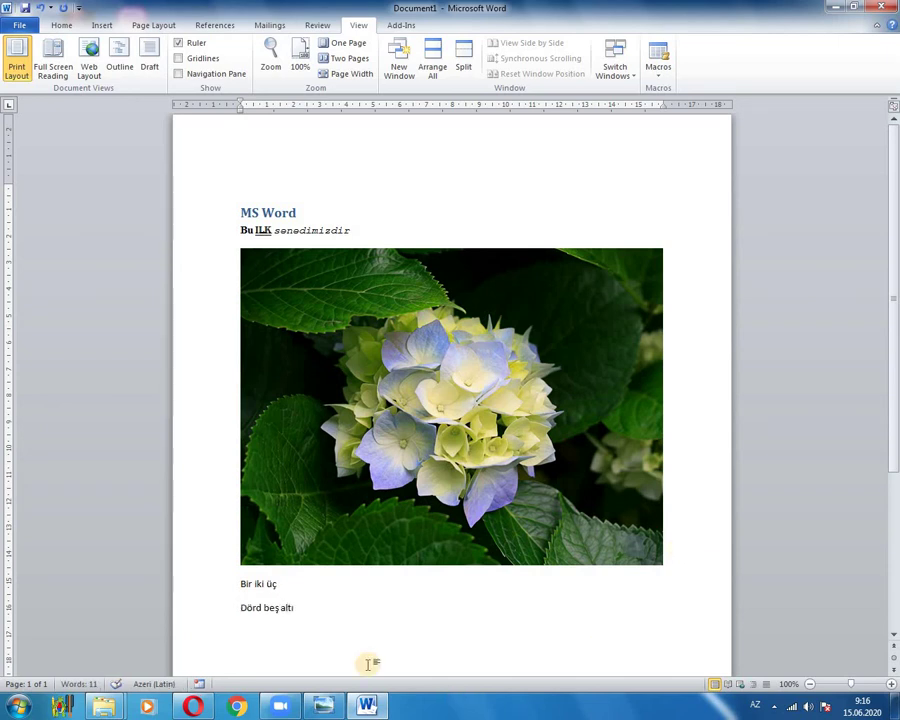
- Run the Ctrl+Shift+M macro on 'Bir iki üç' and 'Dörd beş altı' to apply the sentence's styling
{"action": "left_click", "coordinate": [241, 583]}
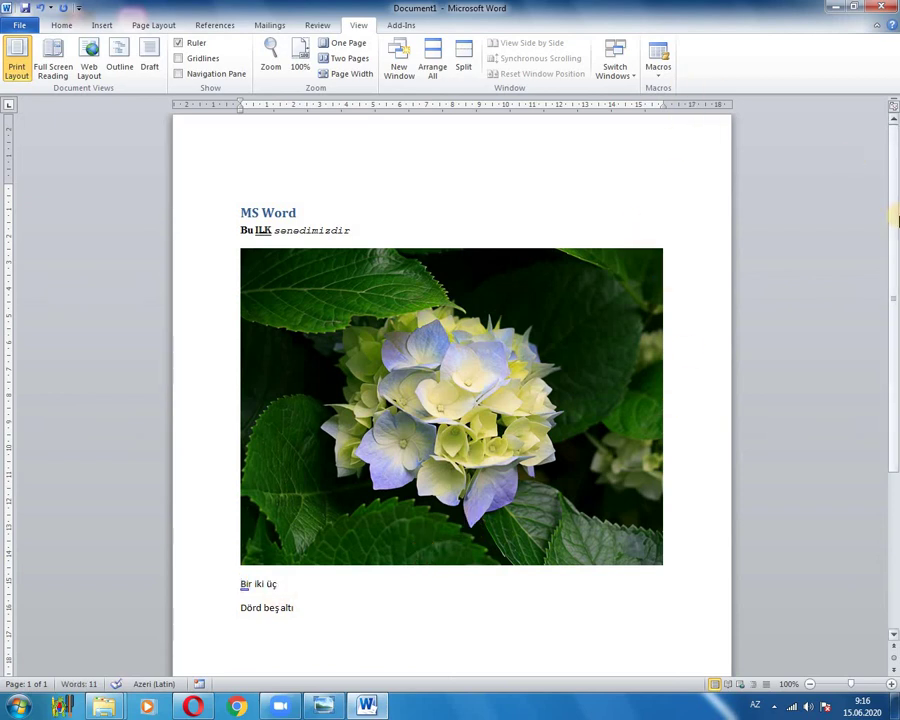
{"action": "key", "text": "ctrl+shift+m"}
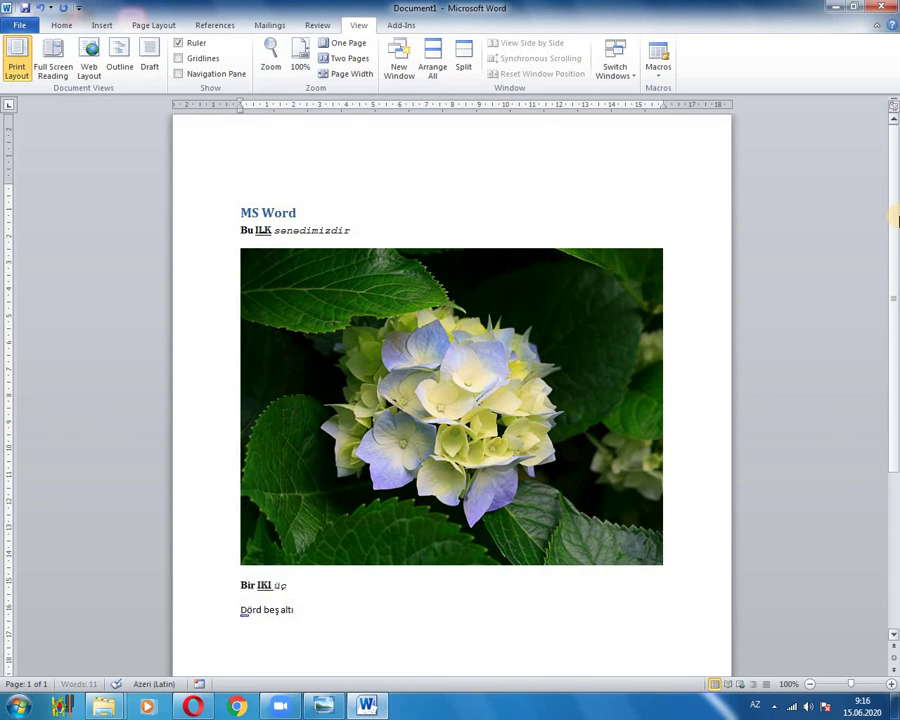
{"action": "key", "text": "ctrl+shift+m"}
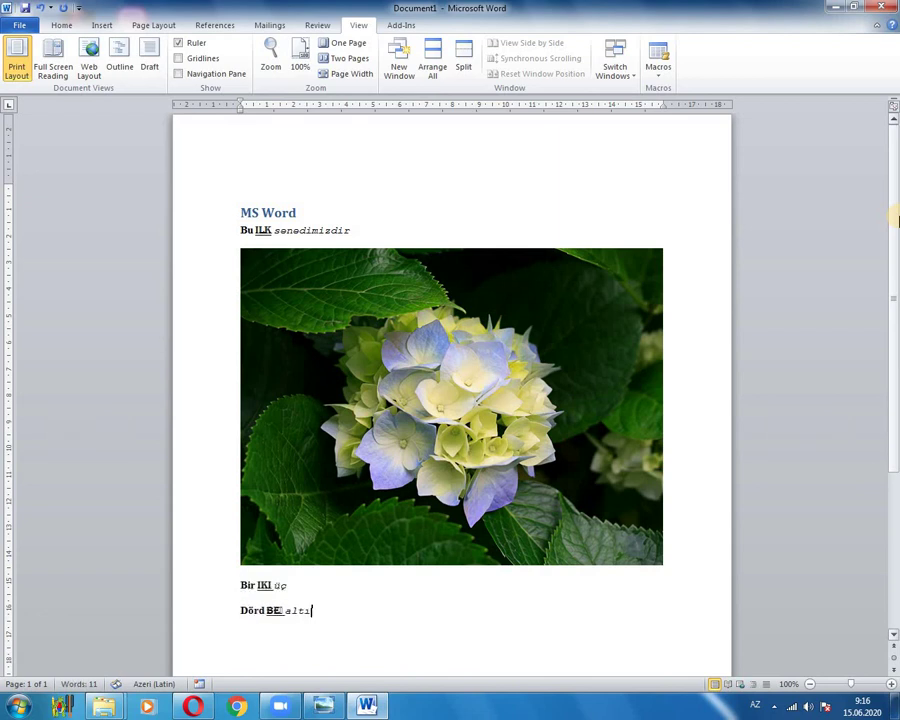
{"action": "scroll", "coordinate": [301, 468], "scroll_direction": "down", "scroll_amount": 2}
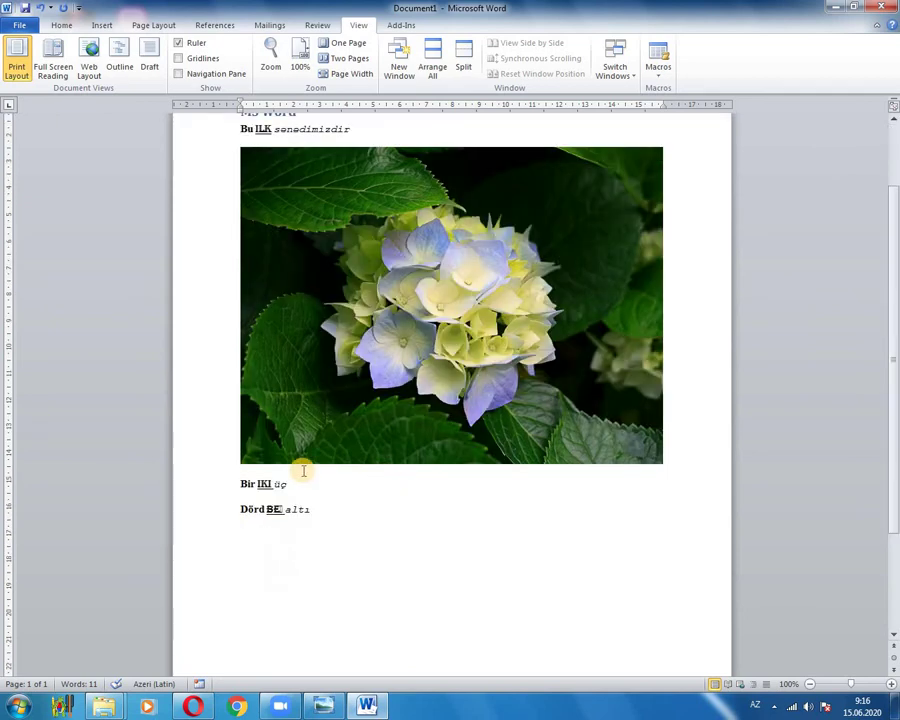
{"action": "scroll", "coordinate": [297, 287], "scroll_direction": "up", "scroll_amount": 2}
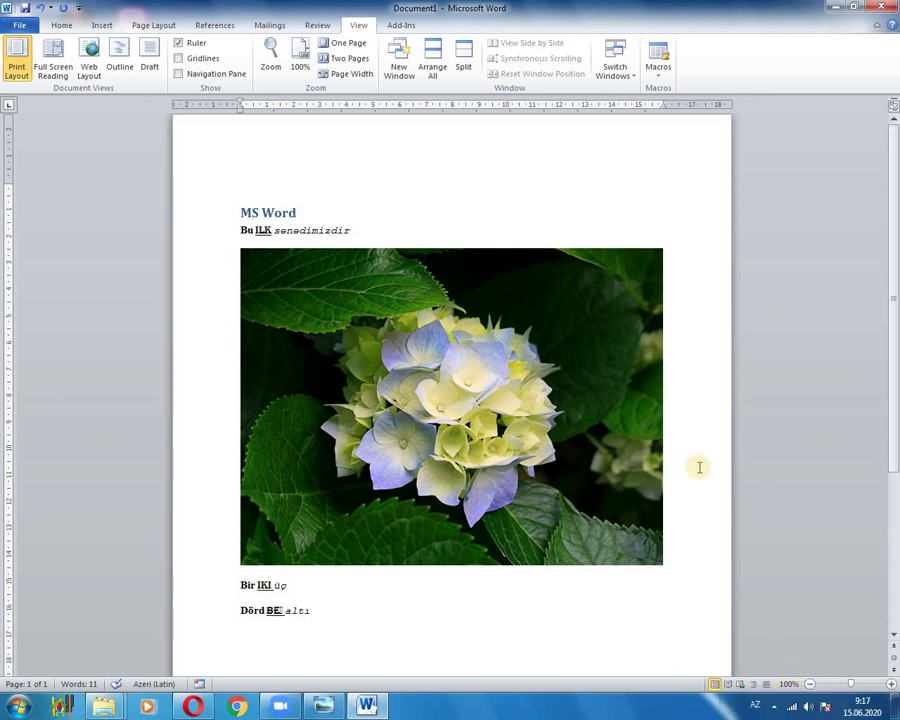
{"action": "left_click", "coordinate": [789, 684]}
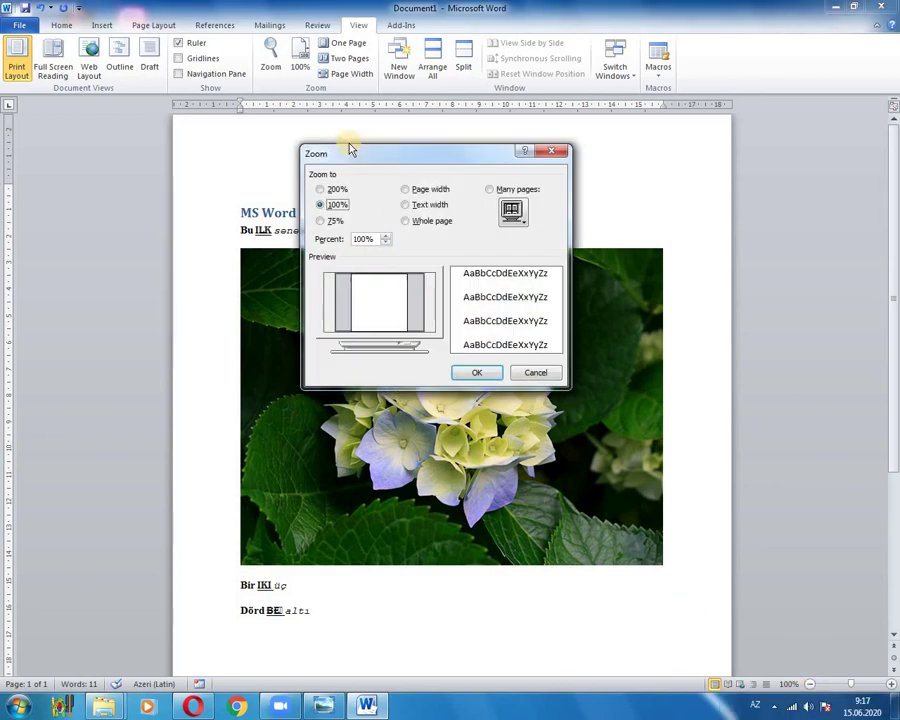
{"action": "left_click", "coordinate": [551, 151]}
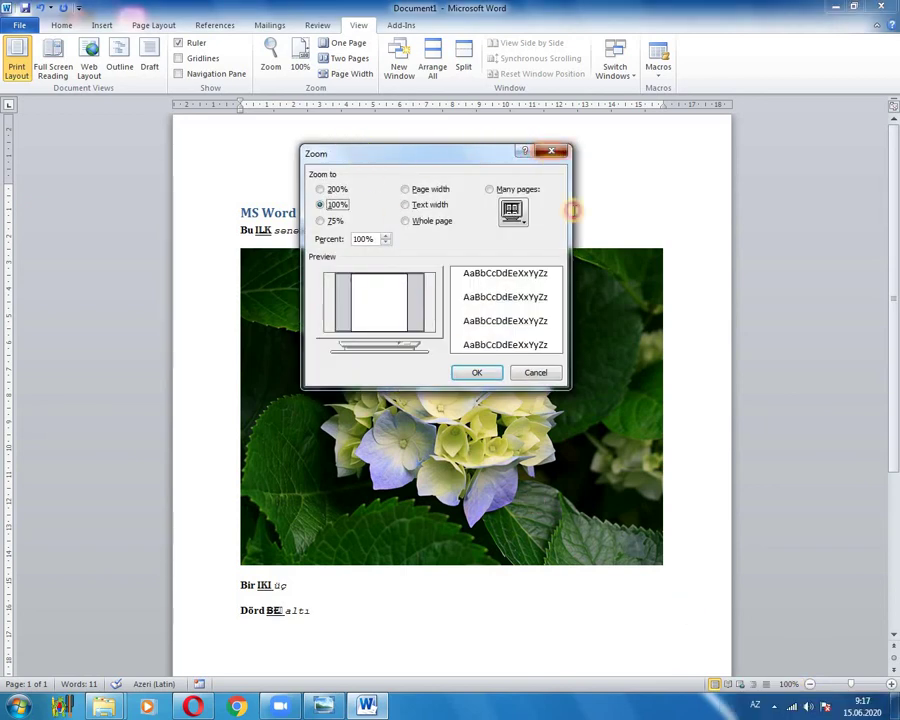
{"action": "left_click", "coordinate": [890, 684]}
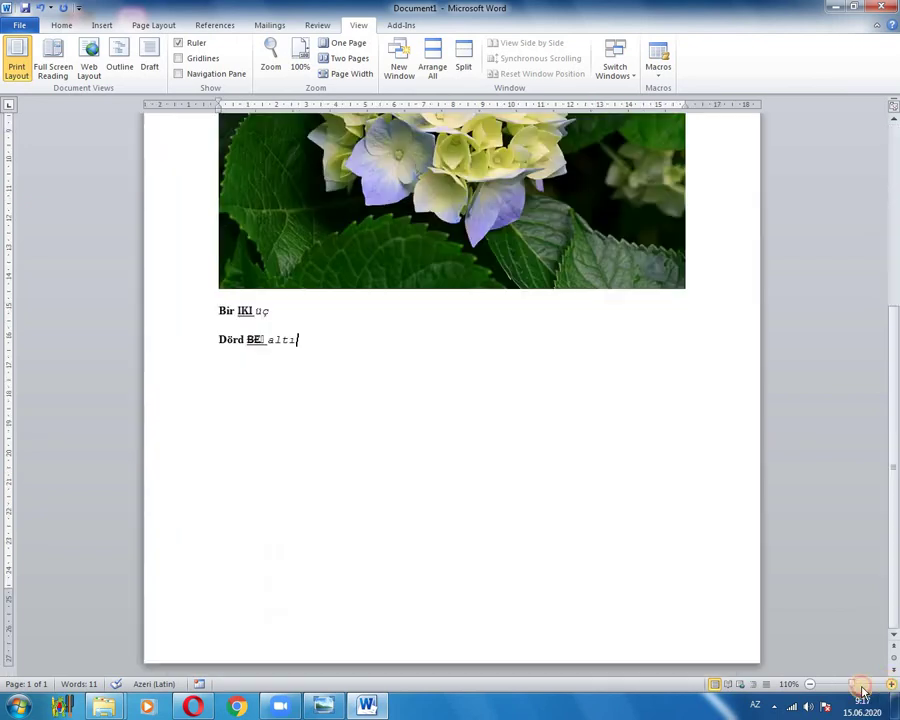
{"action": "left_click", "coordinate": [809, 686]}
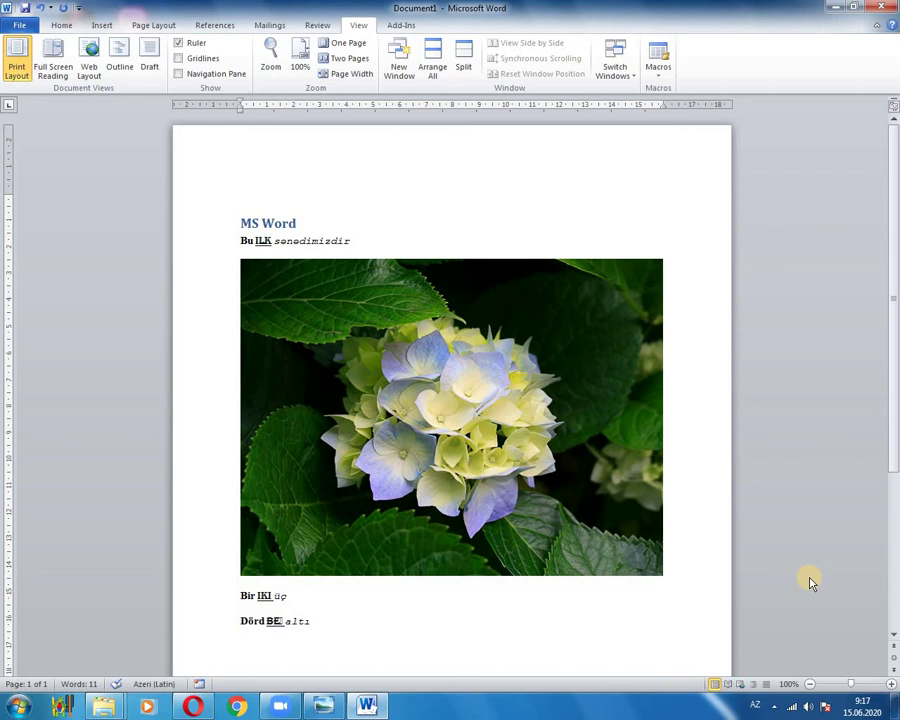
{"action": "left_click_drag", "start_coordinate": [856, 686], "coordinate": [851, 689]}
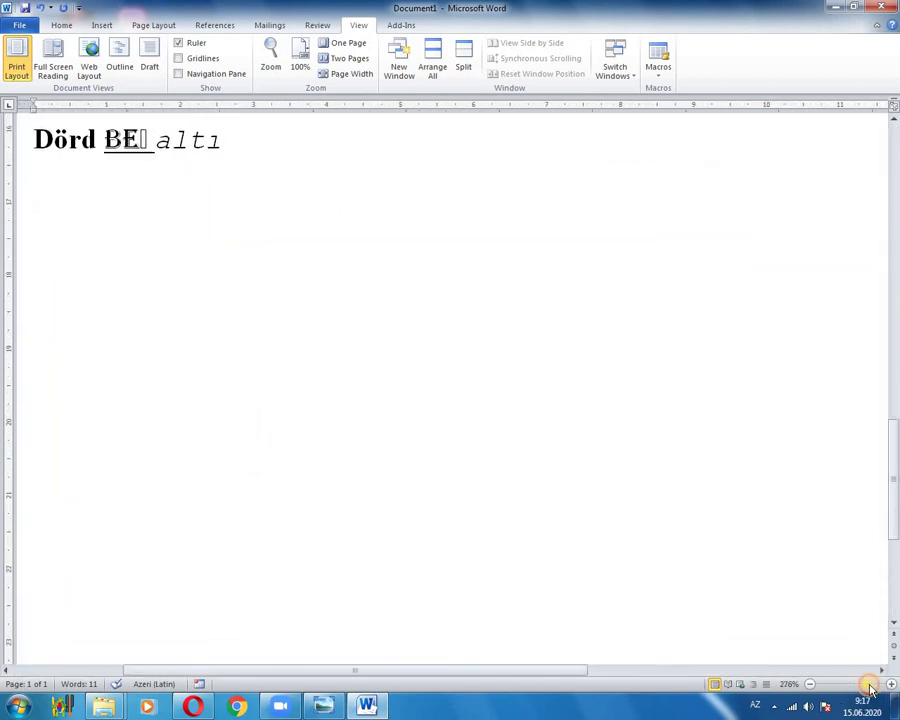
{"action": "left_click_drag", "start_coordinate": [851, 689], "coordinate": [855, 689]}
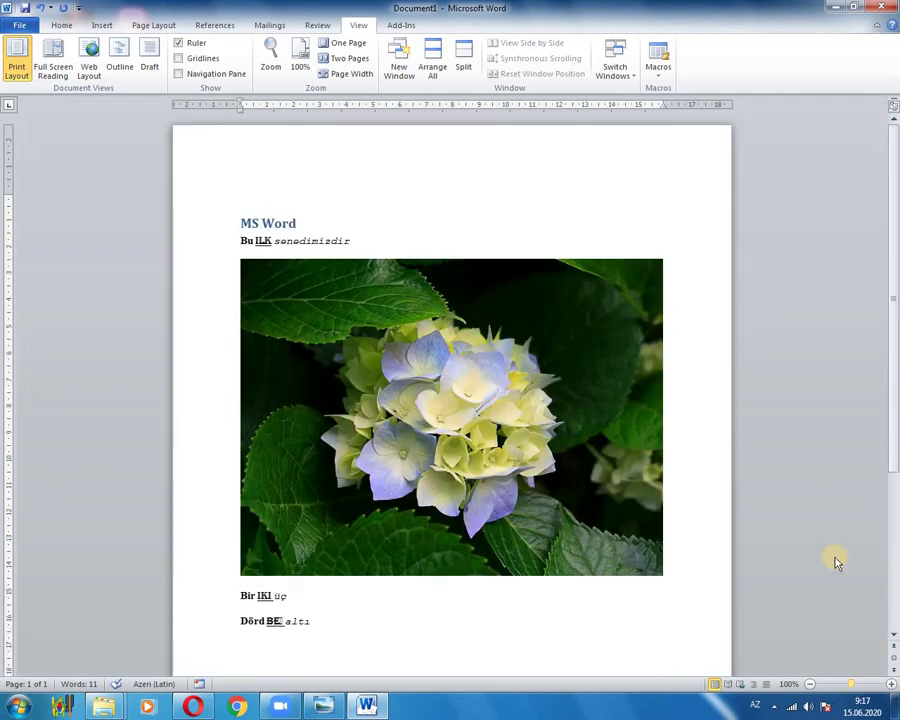